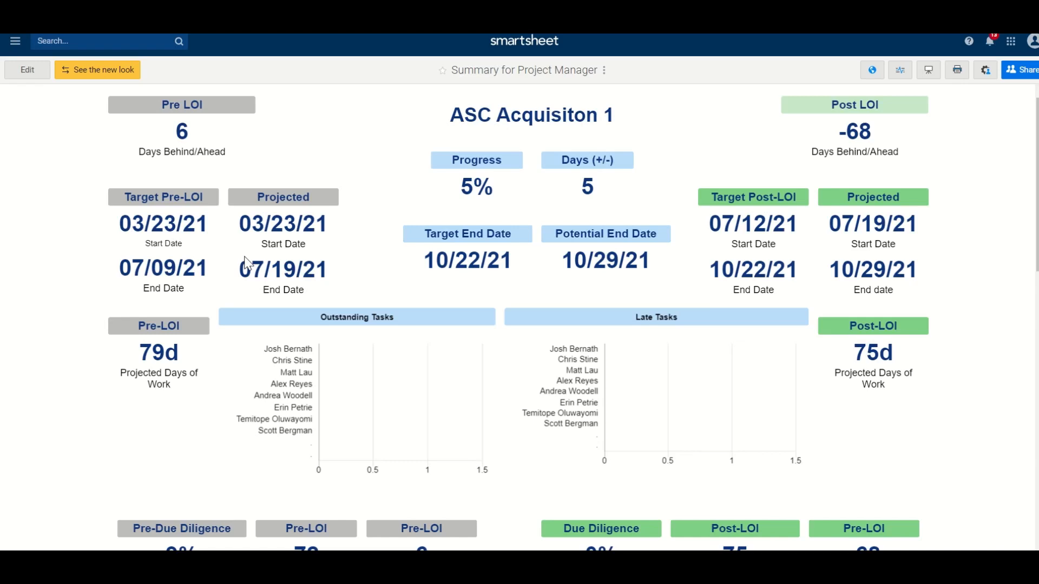
# Open the Project Management - Worksheet sheet in the Project Management workspace's Everything Else > (100) blank Template folder.
pyautogui.click(15, 41)
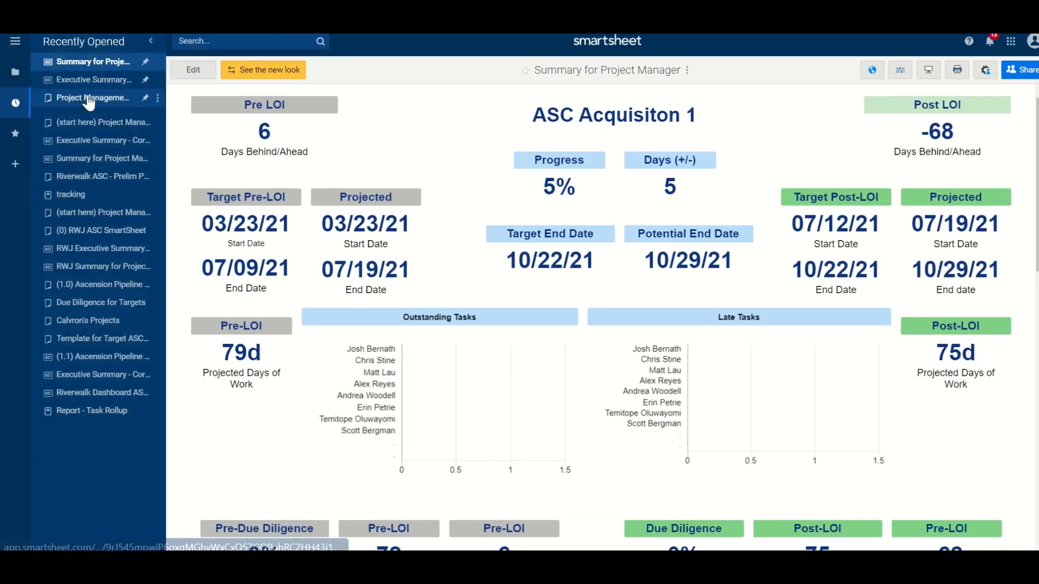
pyautogui.click(14, 77)
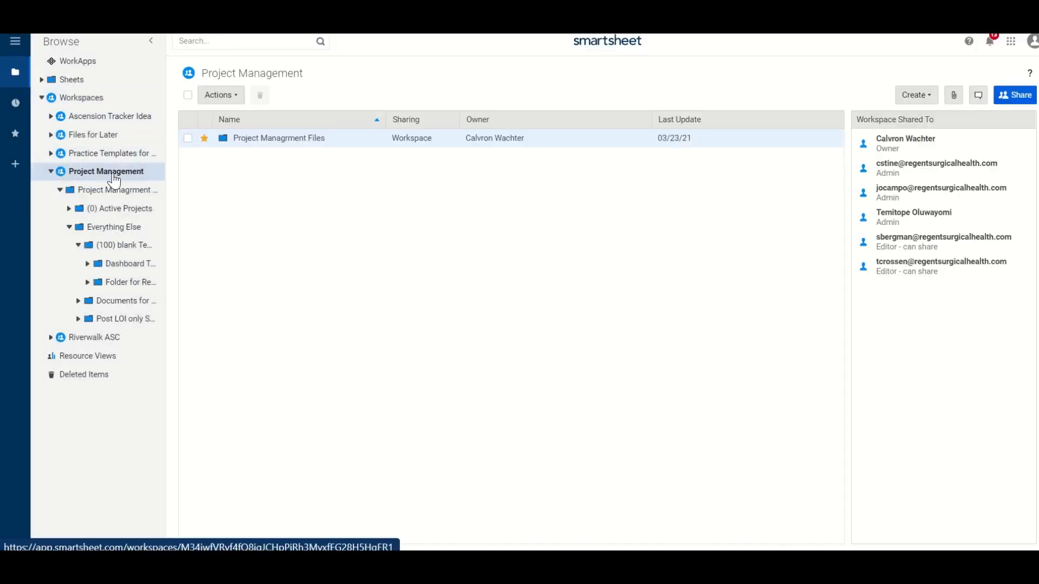
pyautogui.click(297, 142)
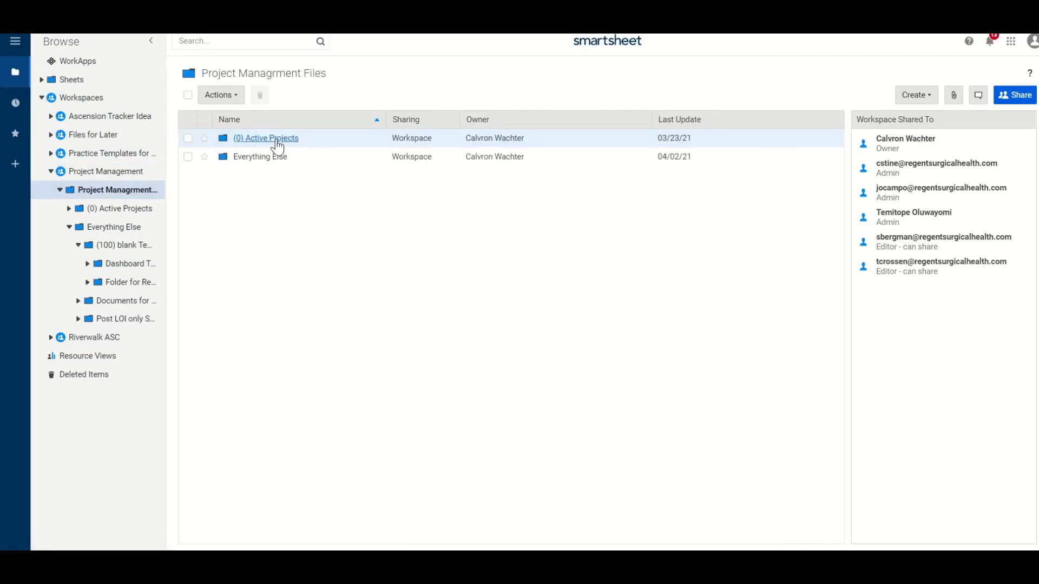
pyautogui.click(279, 158)
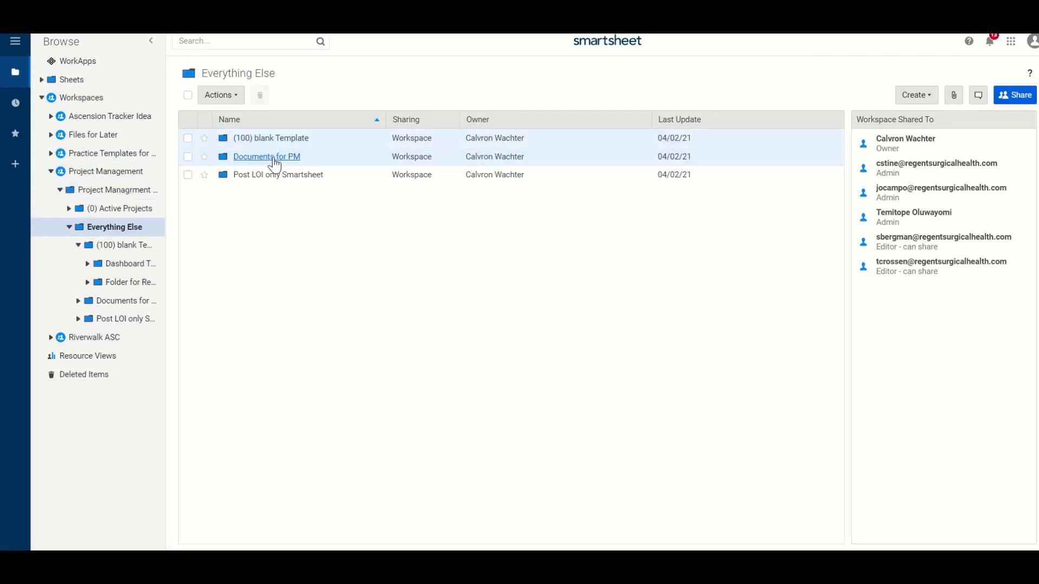
pyautogui.click(282, 139)
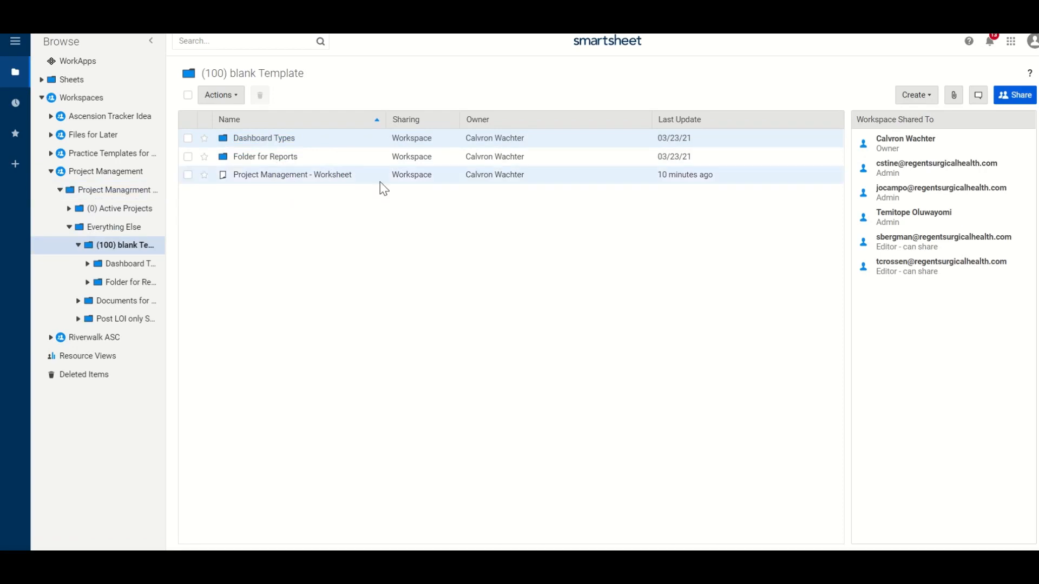
pyautogui.click(275, 177)
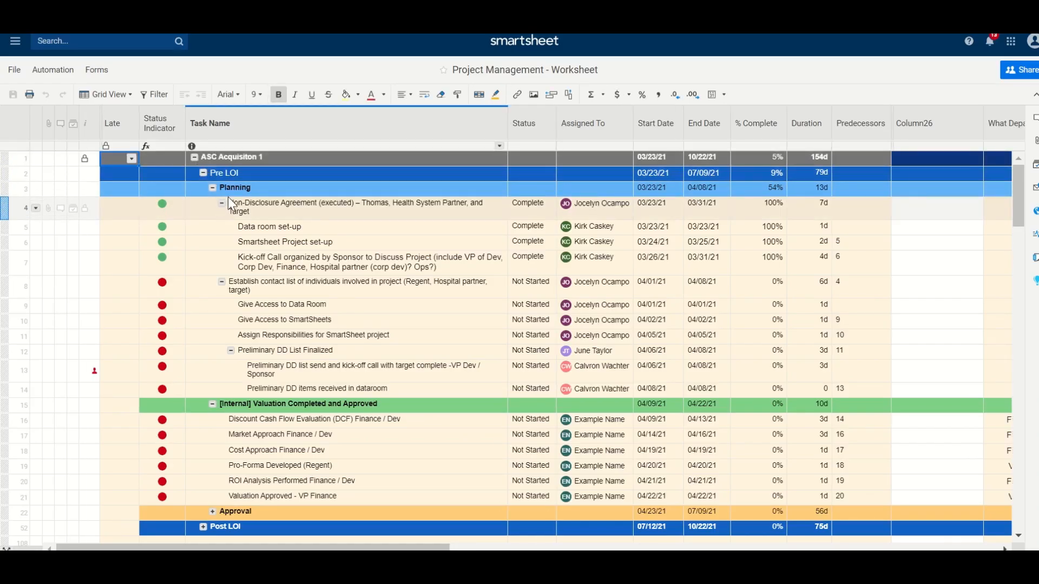
# Expand the Post LOI section of the worksheet and look through its planning and due diligence tasks.
pyautogui.scroll(-3, 443, 286)
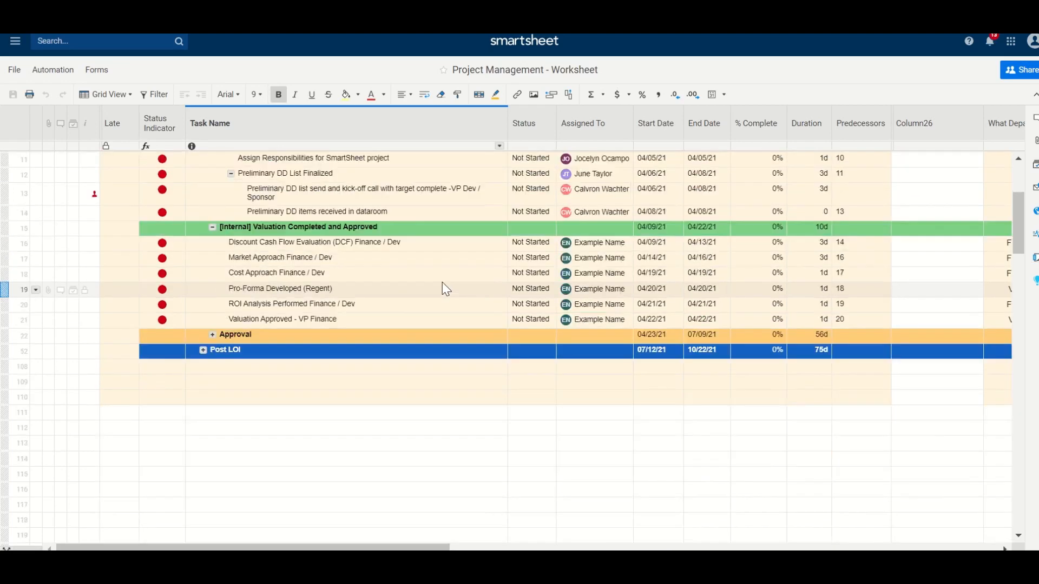
pyautogui.click(203, 350)
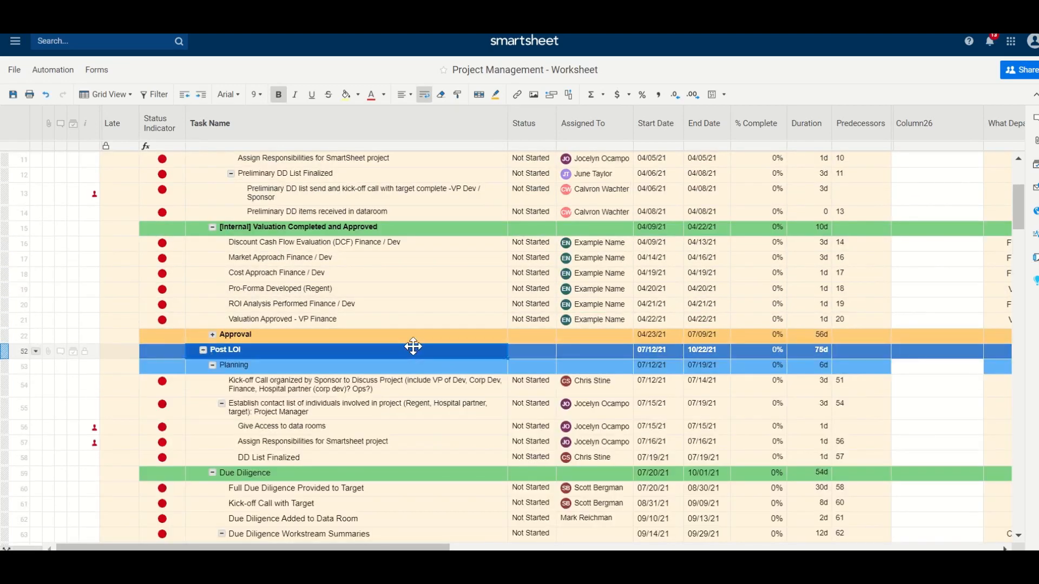
pyautogui.scroll(-5, 413, 347)
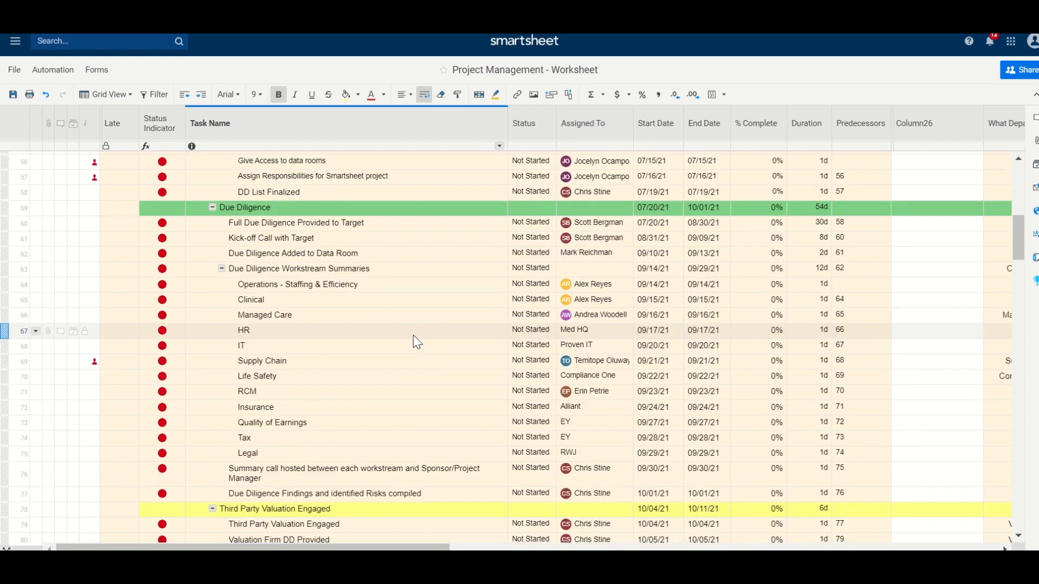
pyautogui.scroll(9, 408, 329)
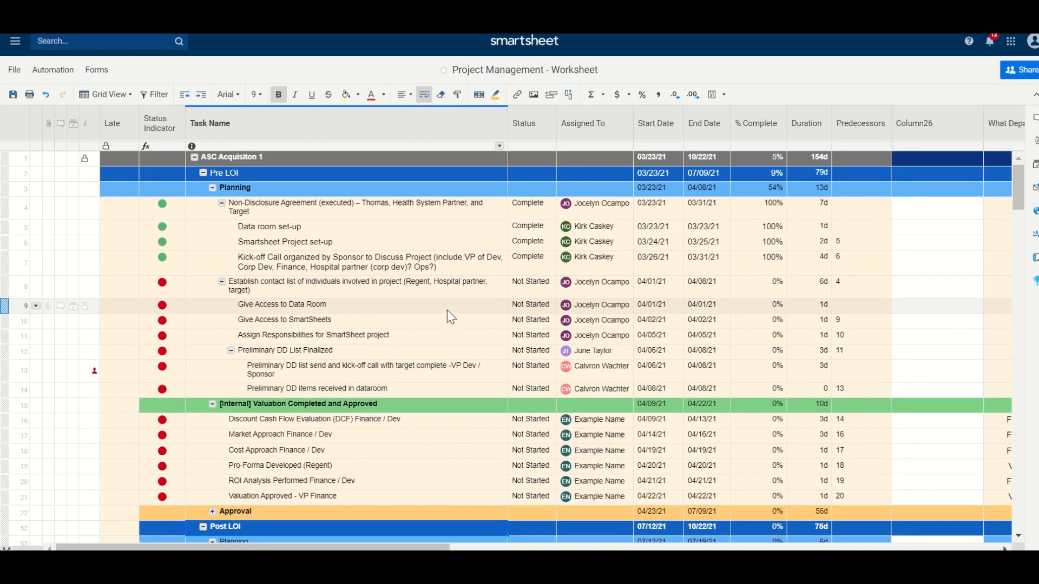
# Inspect the Late column formula for the Non-Disclosure Agreement task and discard the cell edit.
pyautogui.click(124, 216)
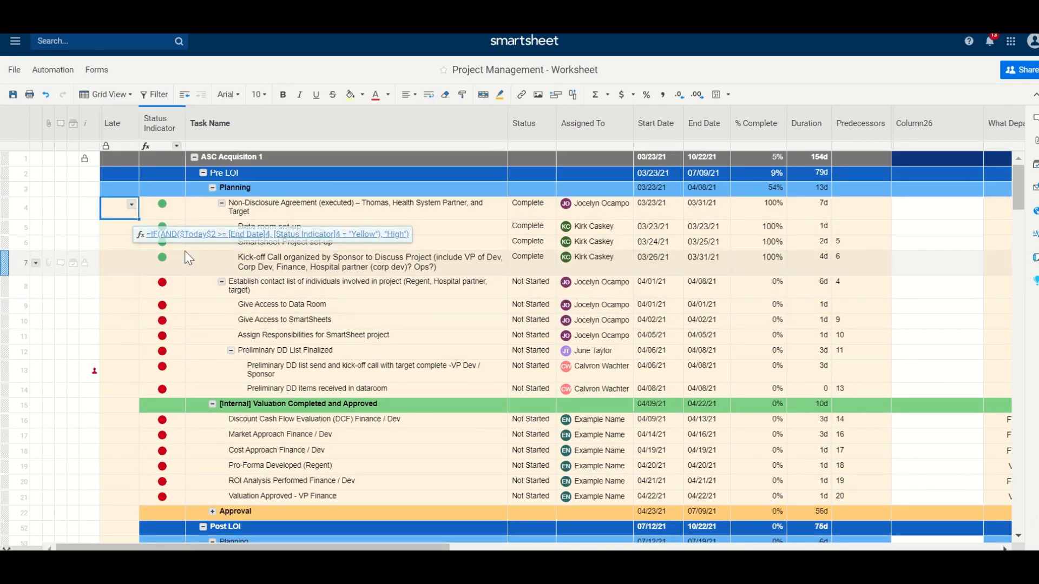
pyautogui.click(164, 236)
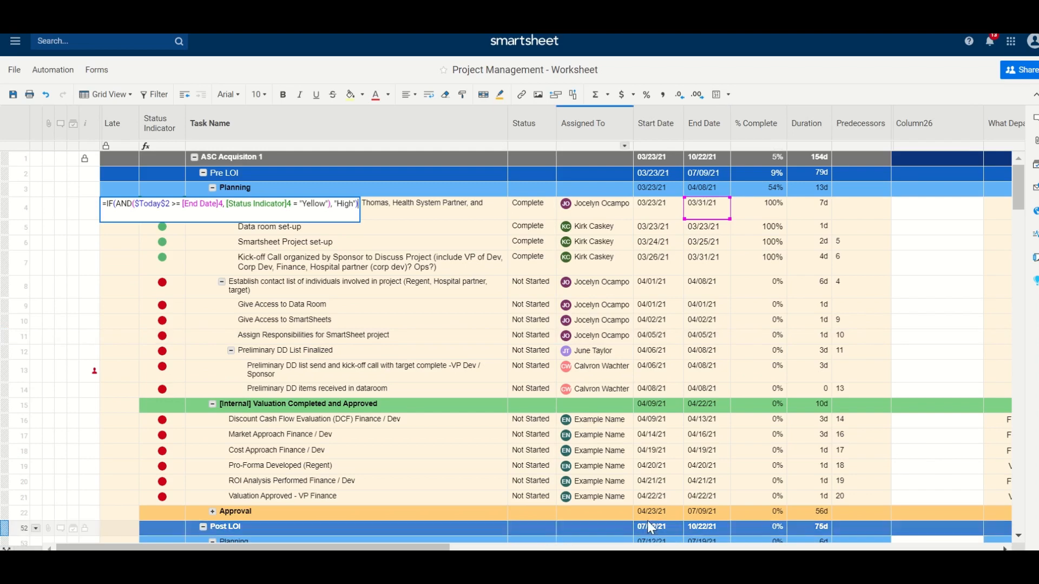
pyautogui.moveTo(438, 548); pyautogui.dragTo(635, 524)
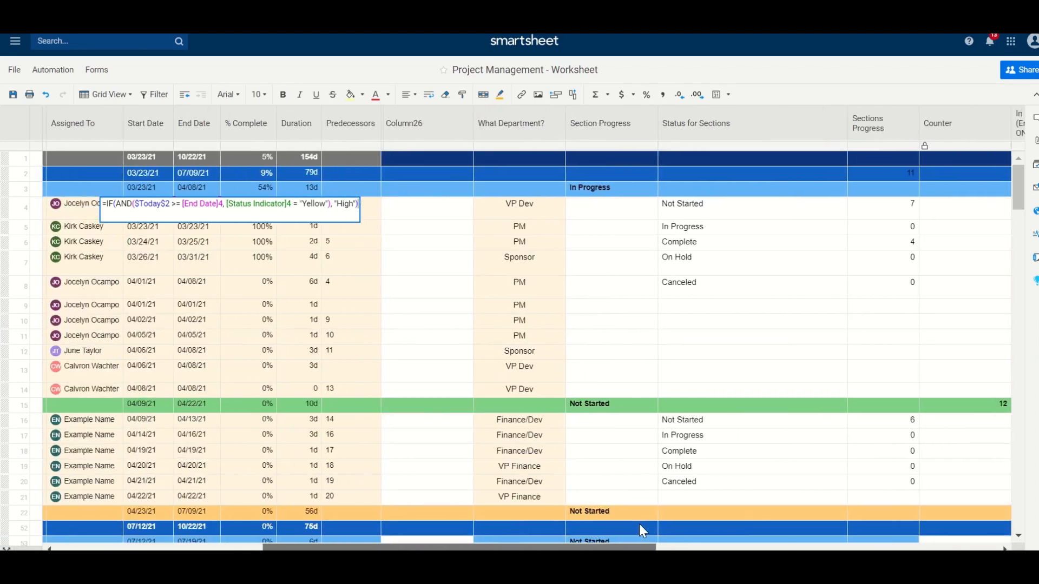
pyautogui.click(371, 130)
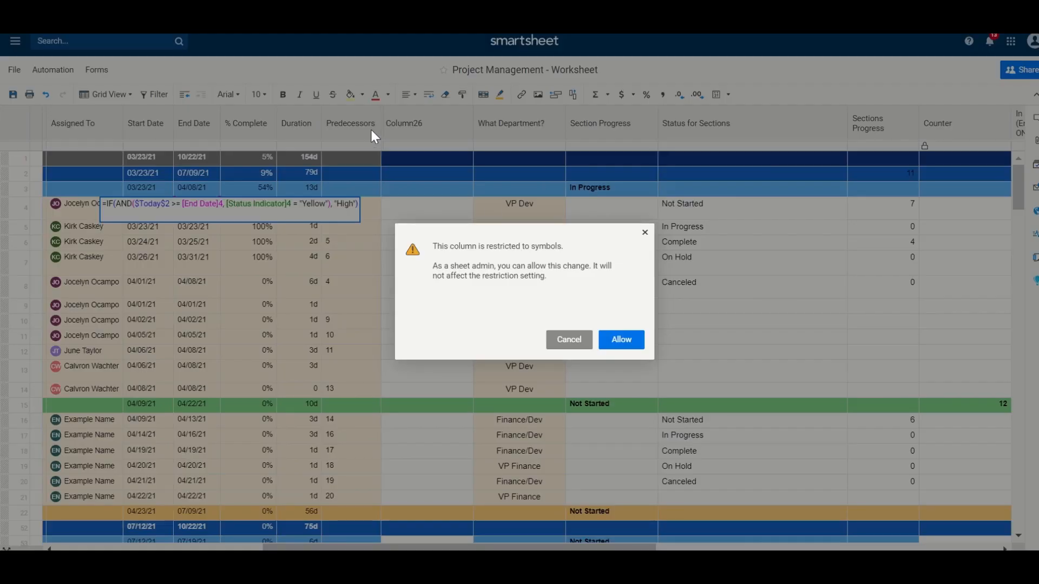
pyautogui.click(575, 343)
# Hide the Duration, Predecessors and Column26 columns together.
pyautogui.click(434, 140)
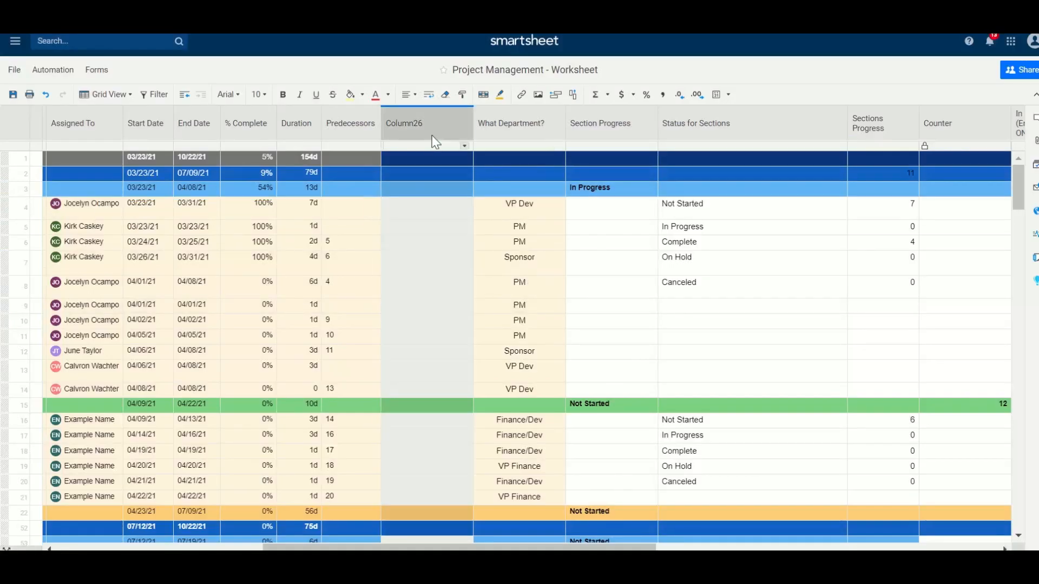
pyautogui.click(307, 129)
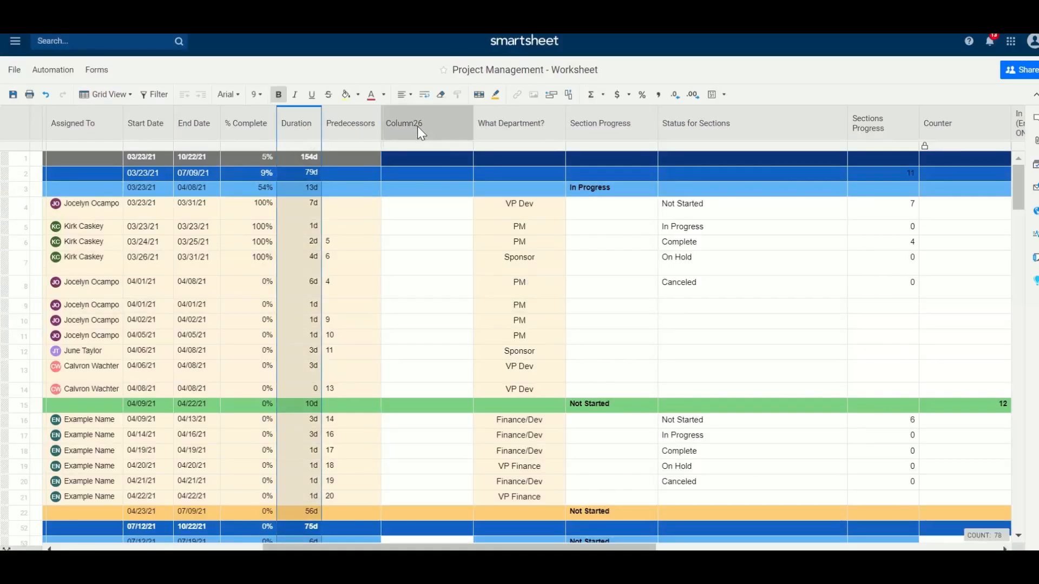
pyautogui.keyDown('shift'); pyautogui.click(417, 126); pyautogui.keyUp('shift')
pyautogui.rightClick(417, 126)
pyautogui.click(490, 273)
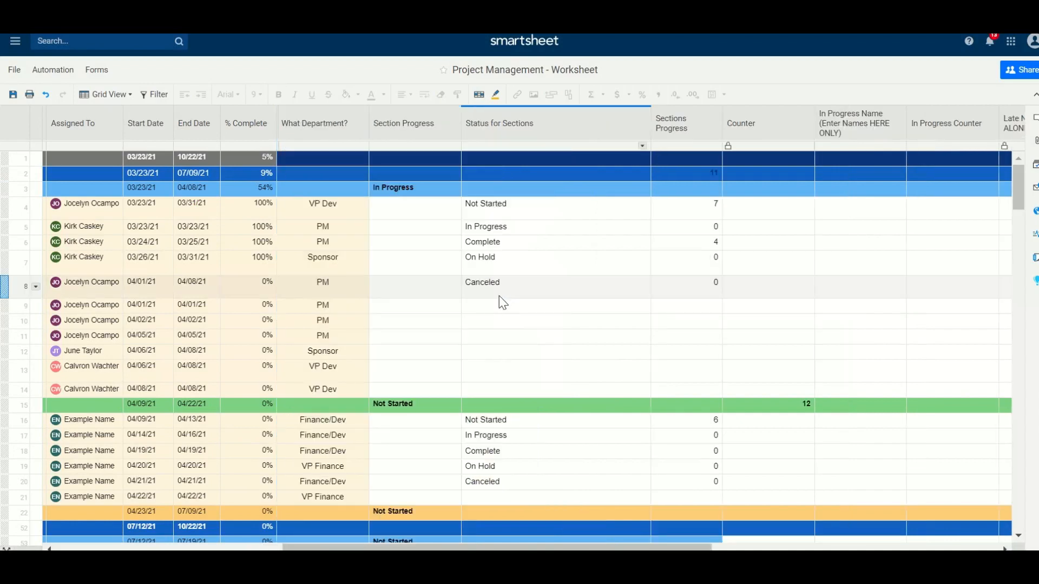
# Hide the Section Progress, Status for Sections and What Department? columns one after another.
pyautogui.click(418, 125)
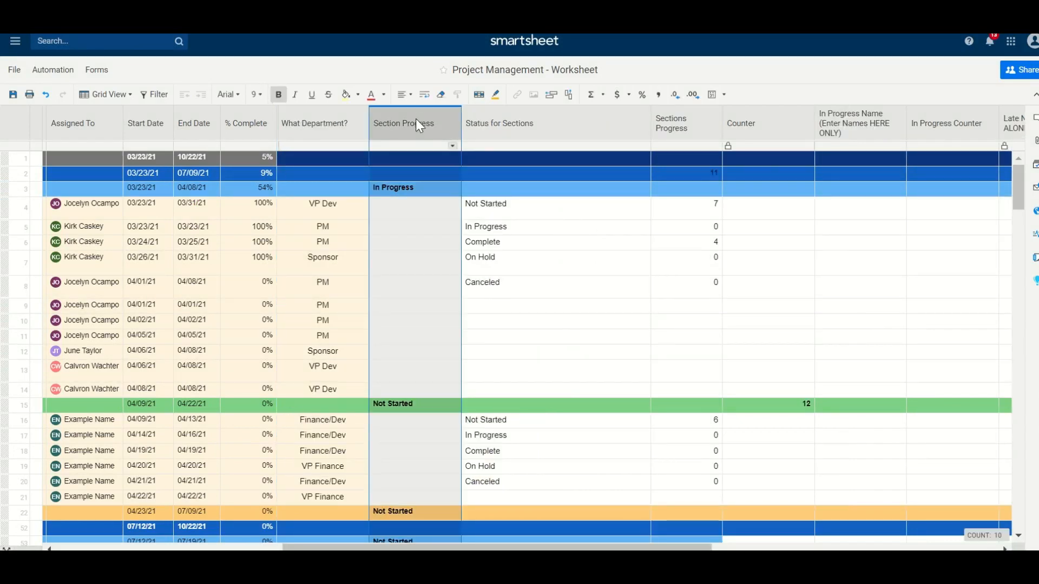
pyautogui.rightClick(415, 118)
pyautogui.click(460, 286)
pyautogui.rightClick(468, 131)
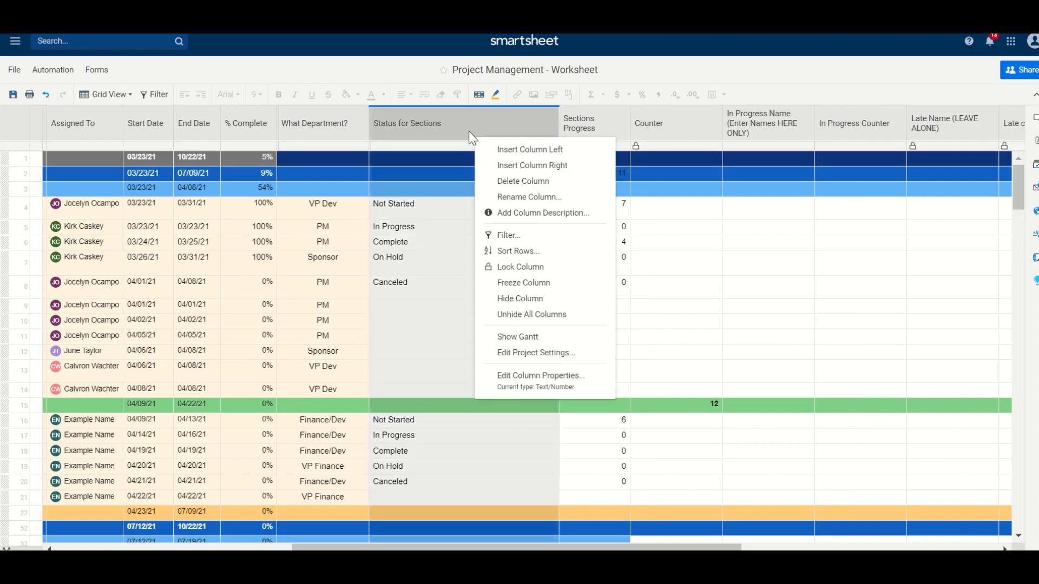
pyautogui.click(522, 298)
pyautogui.click(334, 123)
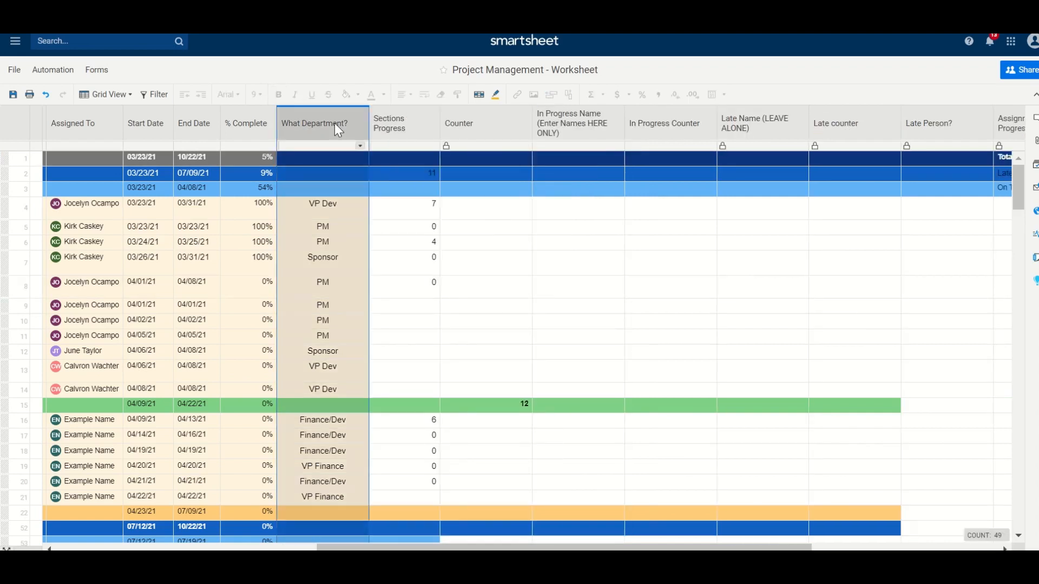
pyautogui.rightClick(334, 123)
pyautogui.click(395, 287)
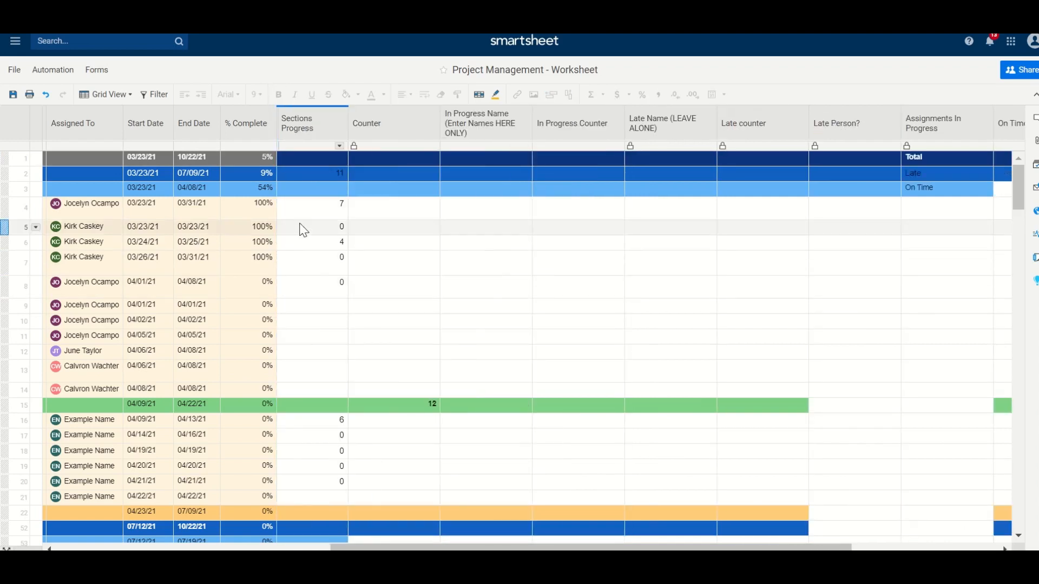
# Hide the In Progress Name (Enter Names HERE ONLY) column.
pyautogui.click(489, 126)
pyautogui.rightClick(494, 130)
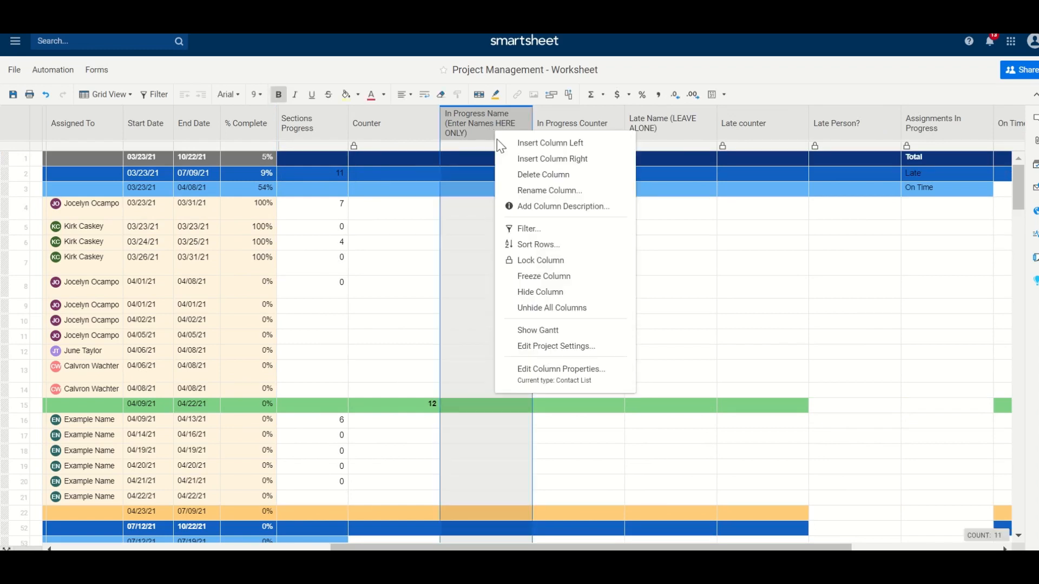
pyautogui.click(569, 291)
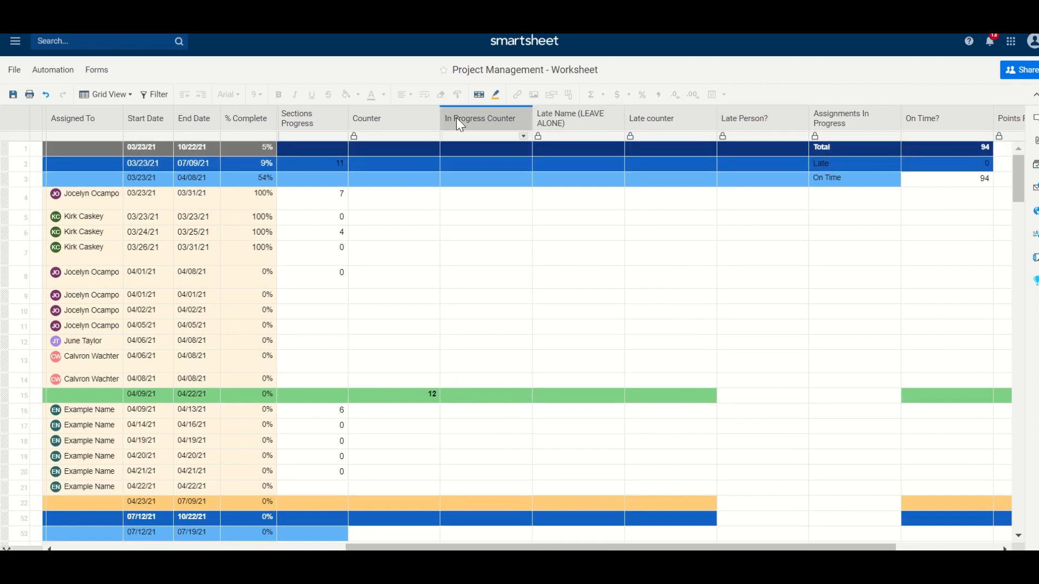
# Select the columns from Counter through In Progress Counter and unhide all columns of the sheet.
pyautogui.click(412, 118)
pyautogui.keyDown('shift'); pyautogui.click(501, 121); pyautogui.keyUp('shift')
pyautogui.rightClick(508, 124)
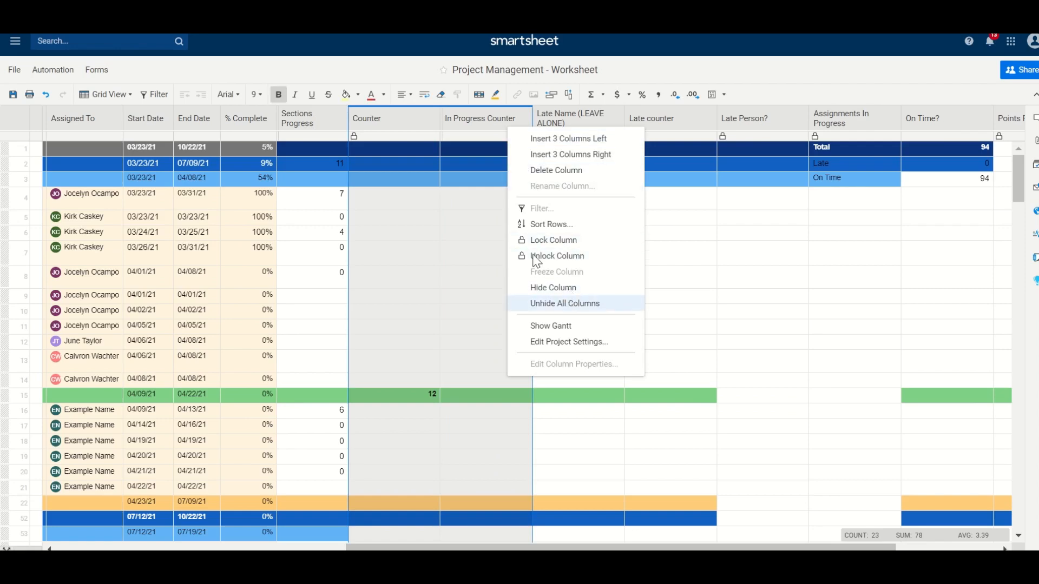
pyautogui.click(566, 304)
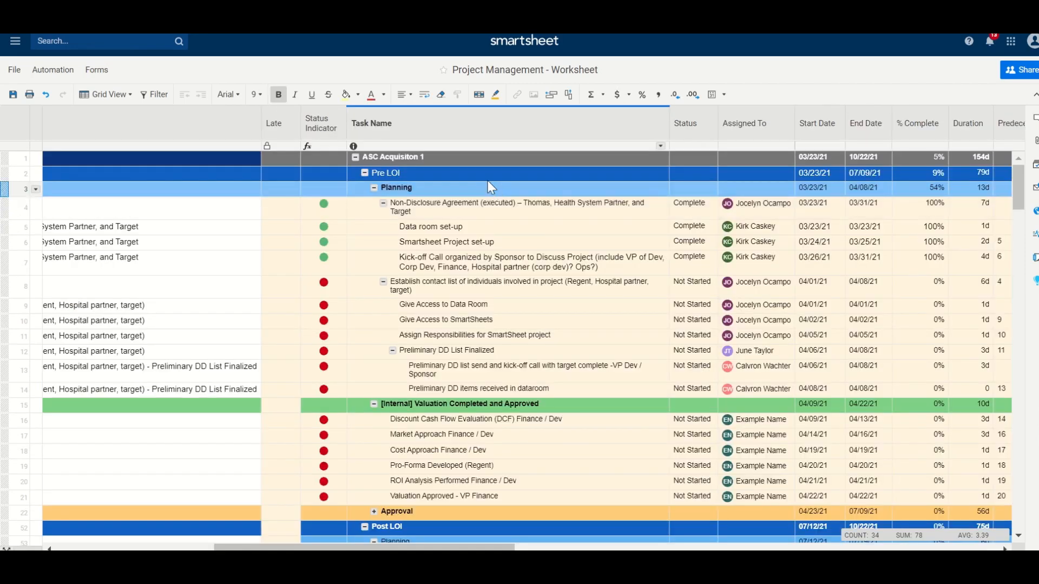
# In a new browser tab, open the Dashboard Types folder of the (100) blank Template in the Project Management workspace.
pyautogui.click(230, 21)
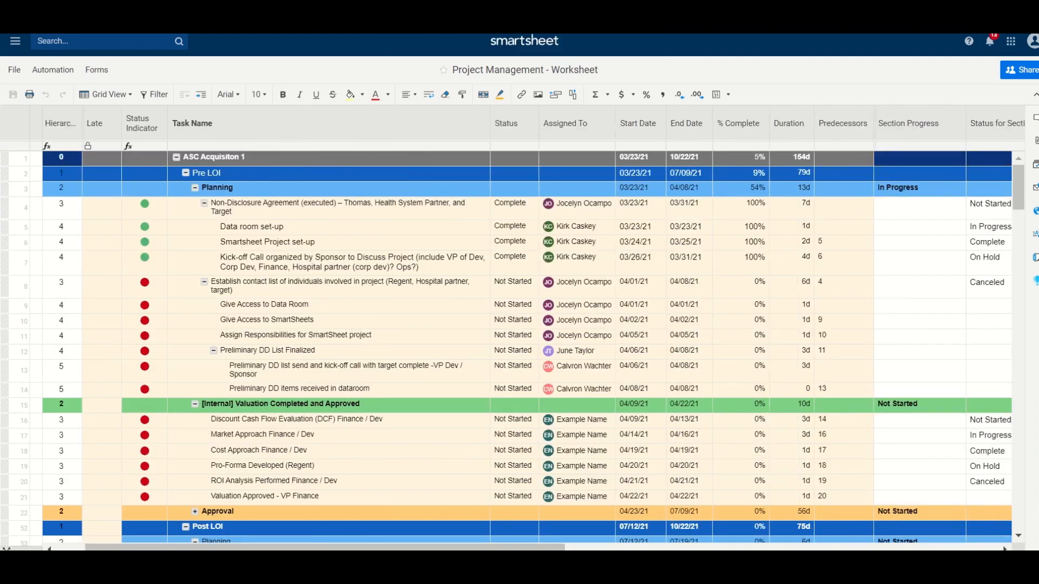
pyautogui.hotkey('ctrl', 't')
pyautogui.click(65, 37)
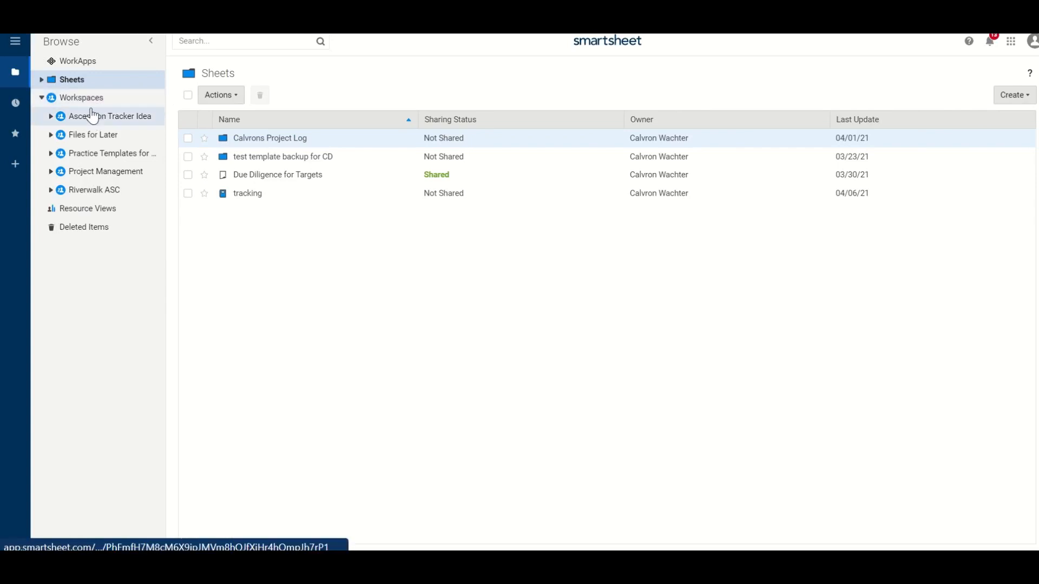
pyautogui.click(105, 171)
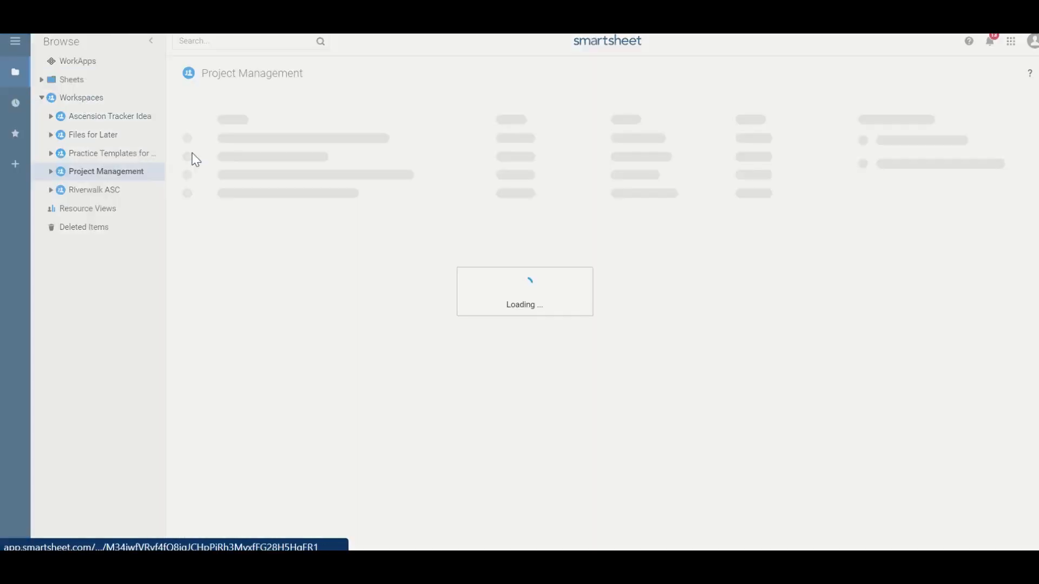
pyautogui.click(283, 142)
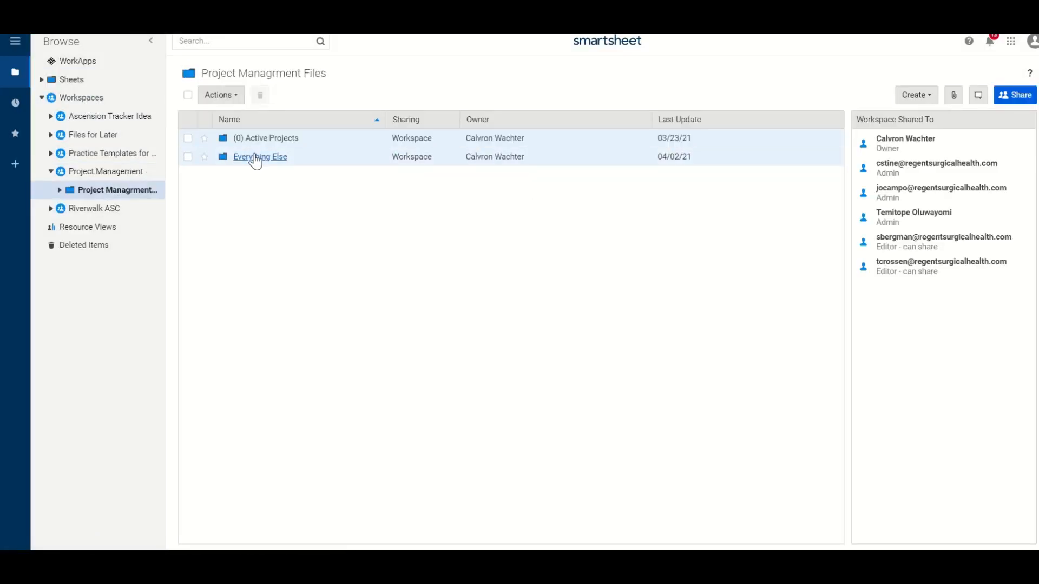
pyautogui.click(256, 157)
pyautogui.click(274, 140)
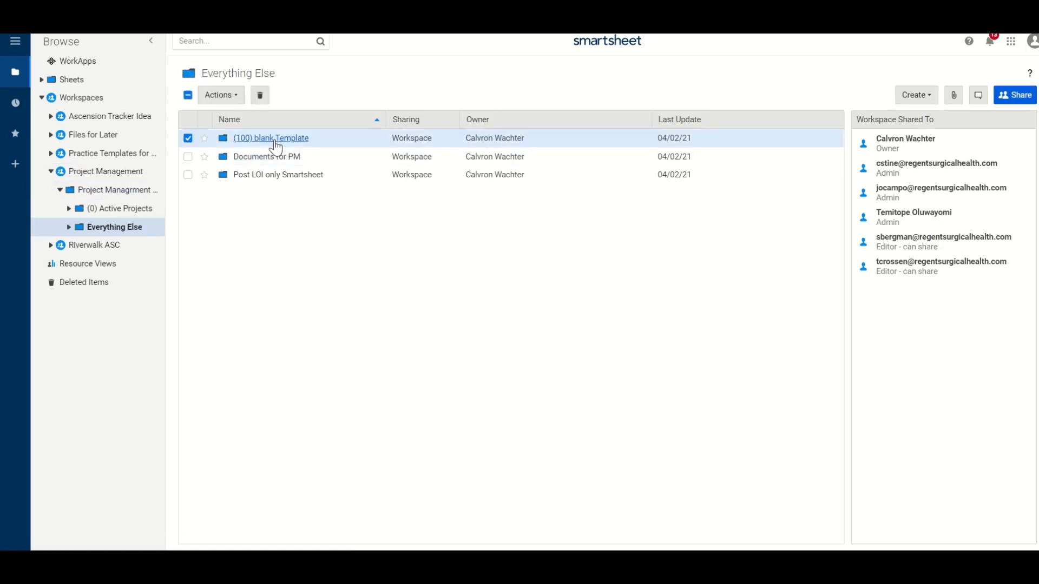
pyautogui.click(262, 141)
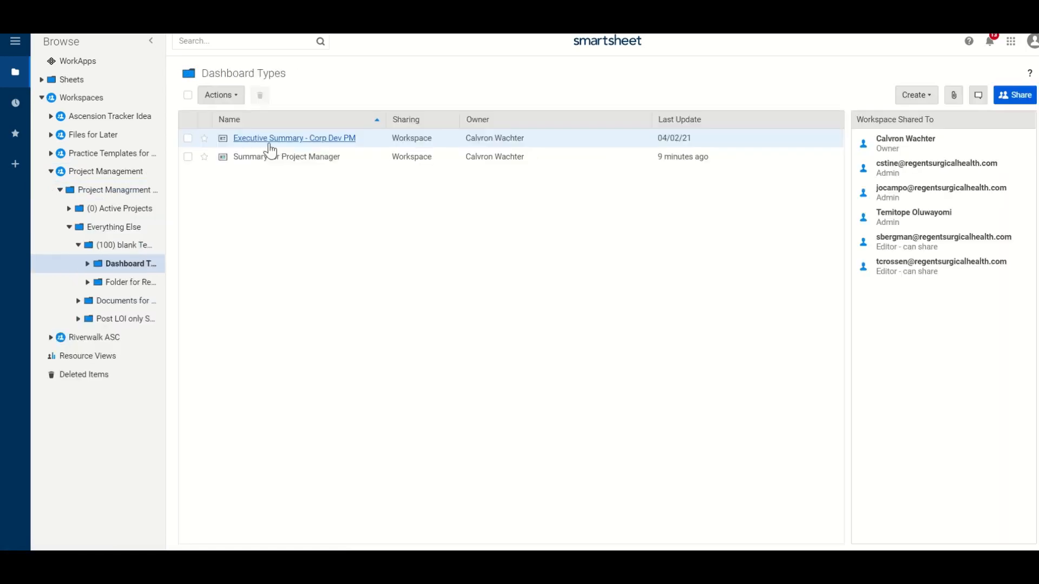
# Open the Executive Summary - Corp Dev PM dashboard and look through its progress metrics and charts.
pyautogui.click(292, 145)
pyautogui.click(292, 142)
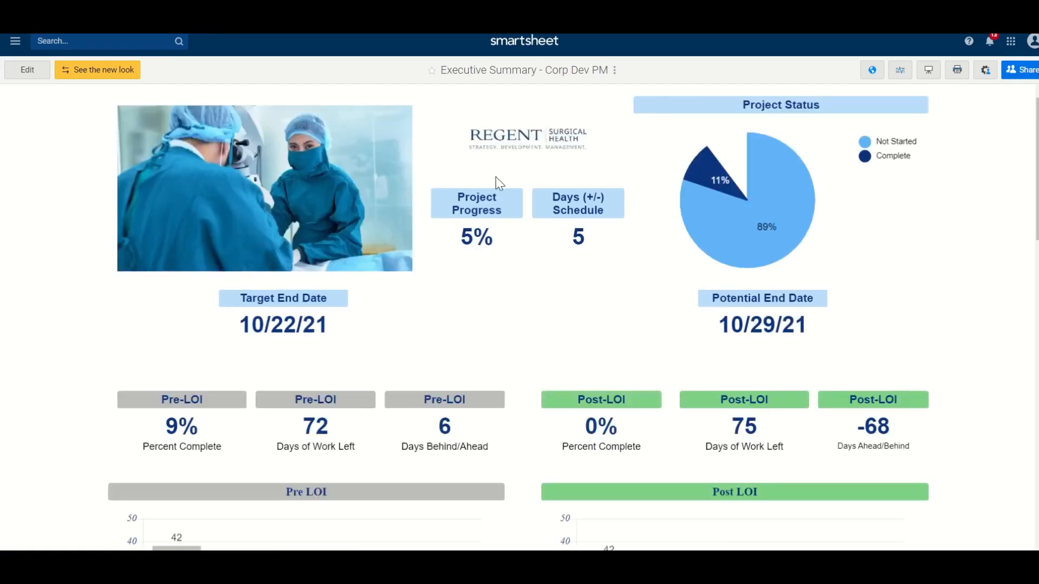
pyautogui.scroll(-6, 547, 288)
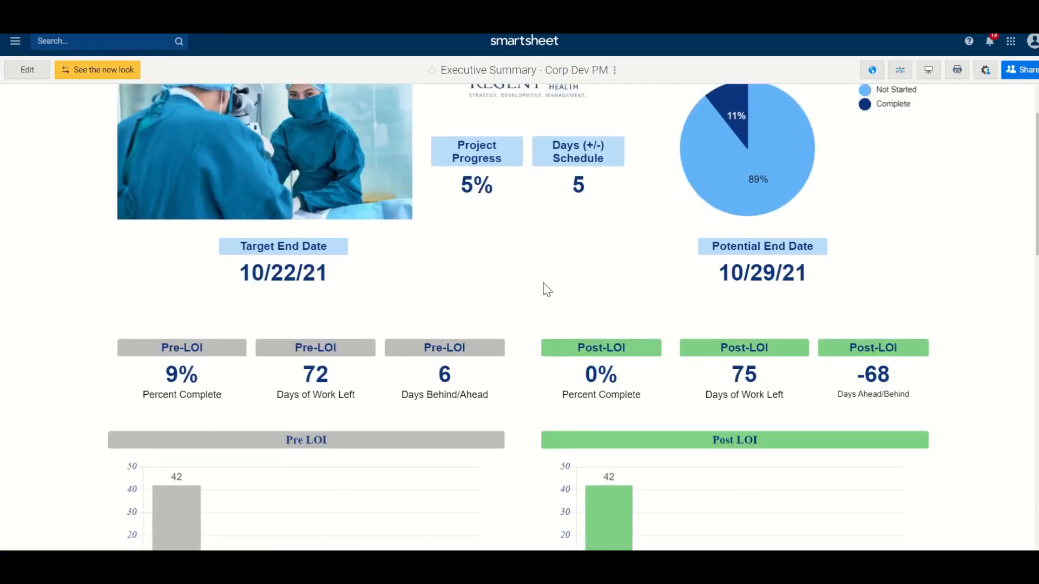
pyautogui.scroll(-5, 512, 425)
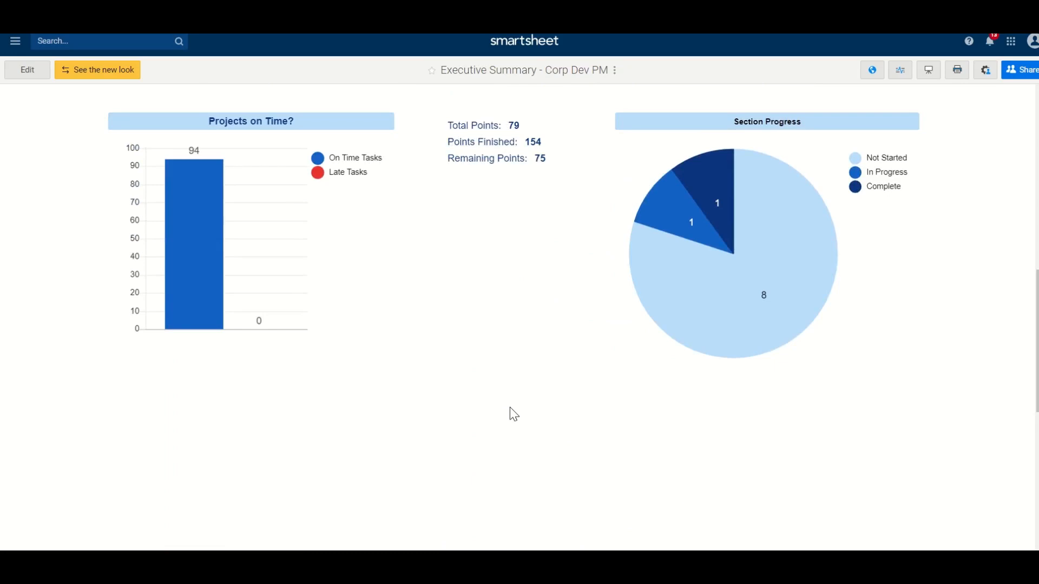
pyautogui.scroll(10, 511, 419)
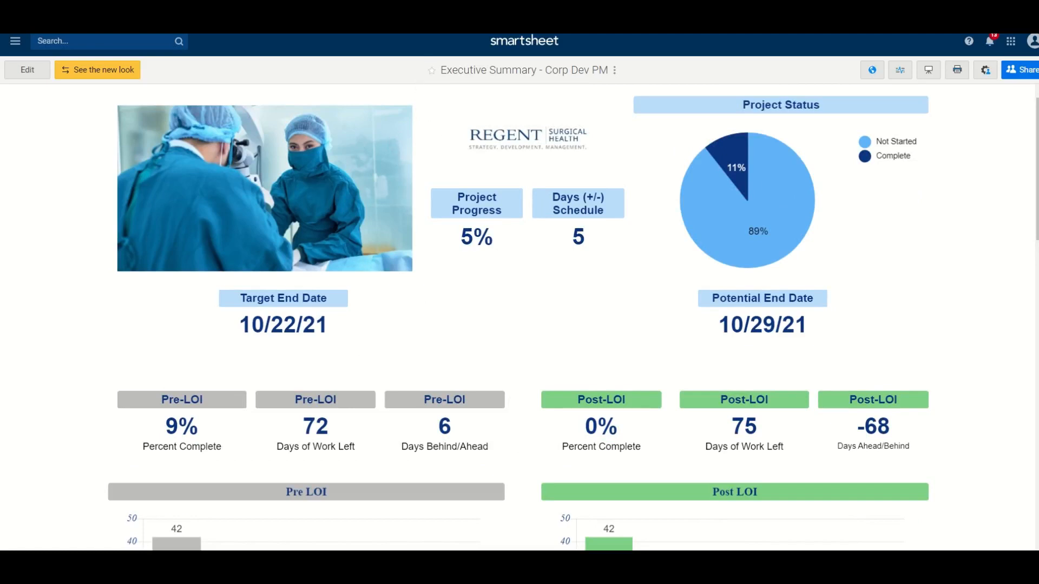
# Return to the Project Management - Worksheet sheet and dismiss the browser's downloads bar.
pyautogui.moveTo(520, 34)
pyautogui.click(441, 34)
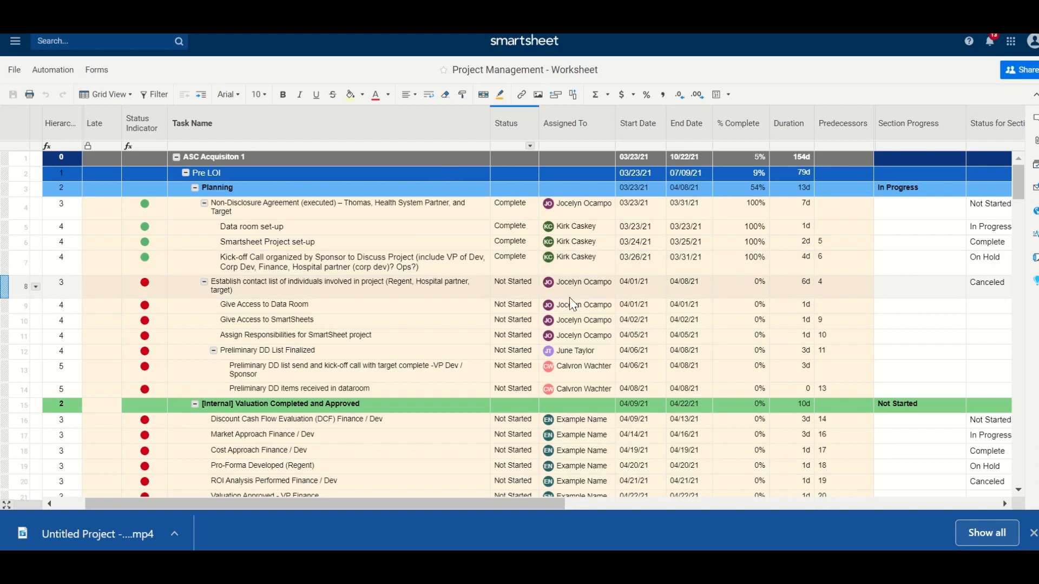
pyautogui.click(1031, 534)
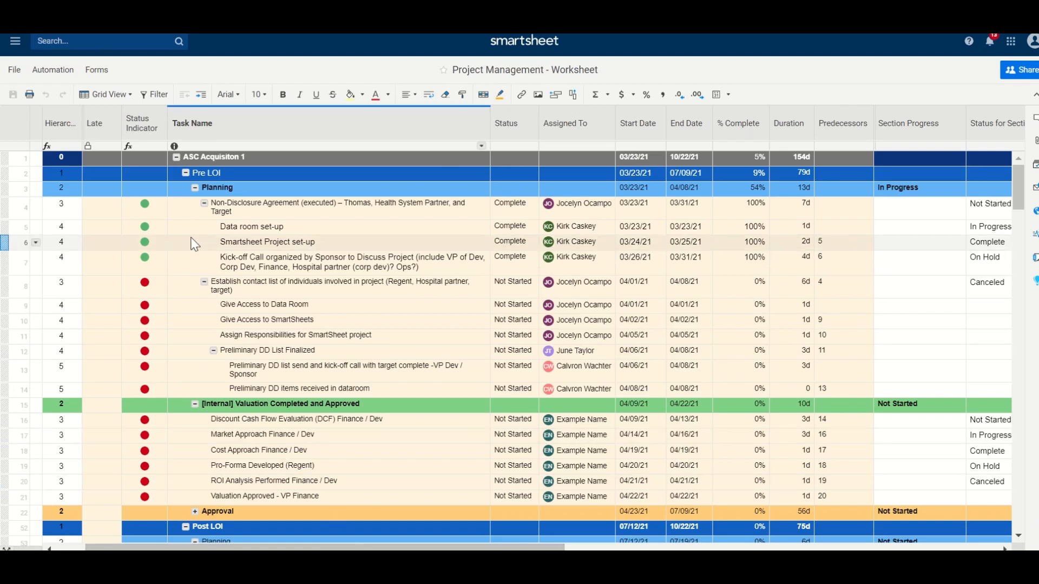
# Go over the worksheet's Late, Status Indicator, Hierarchy and Status columns, and lock the End Date column.
pyautogui.click(104, 129)
pyautogui.click(139, 131)
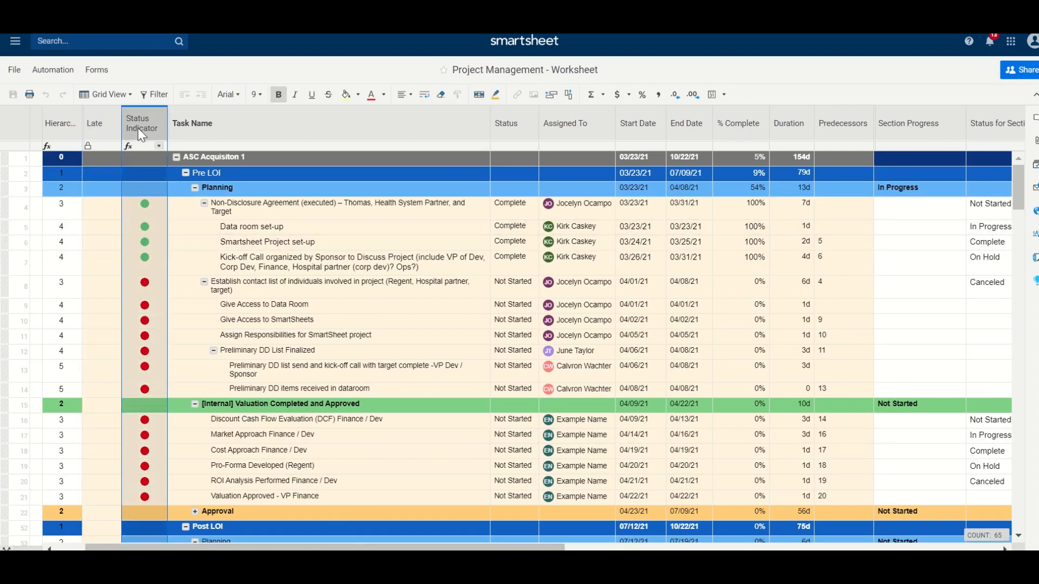
pyautogui.click(57, 126)
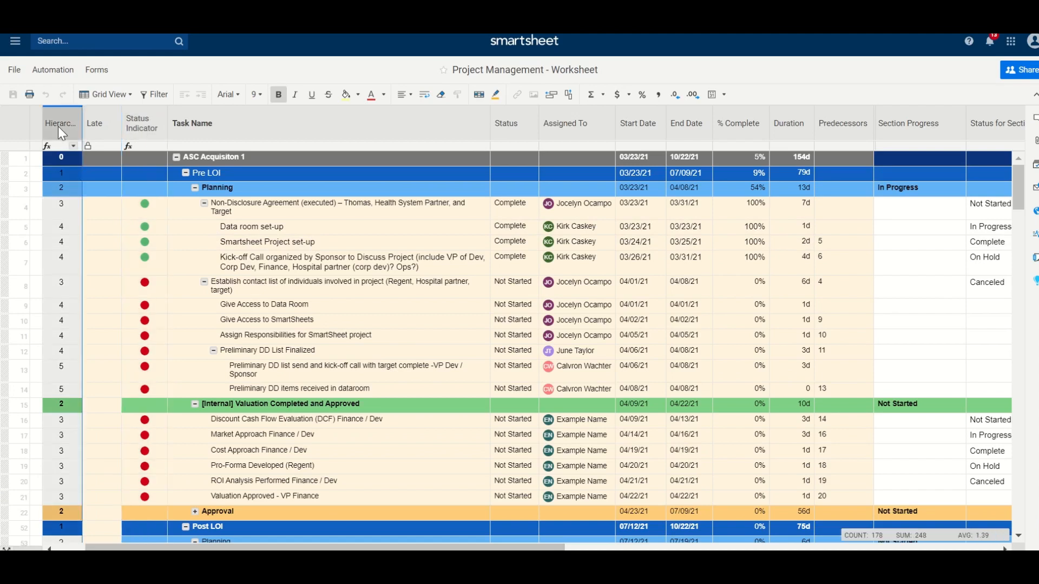
pyautogui.click(523, 121)
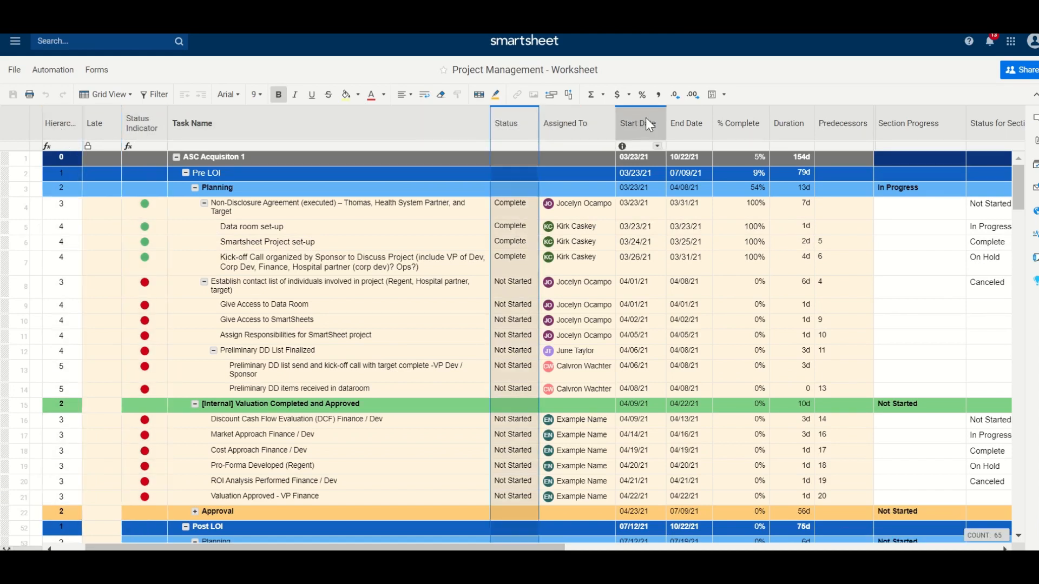
pyautogui.rightClick(679, 122)
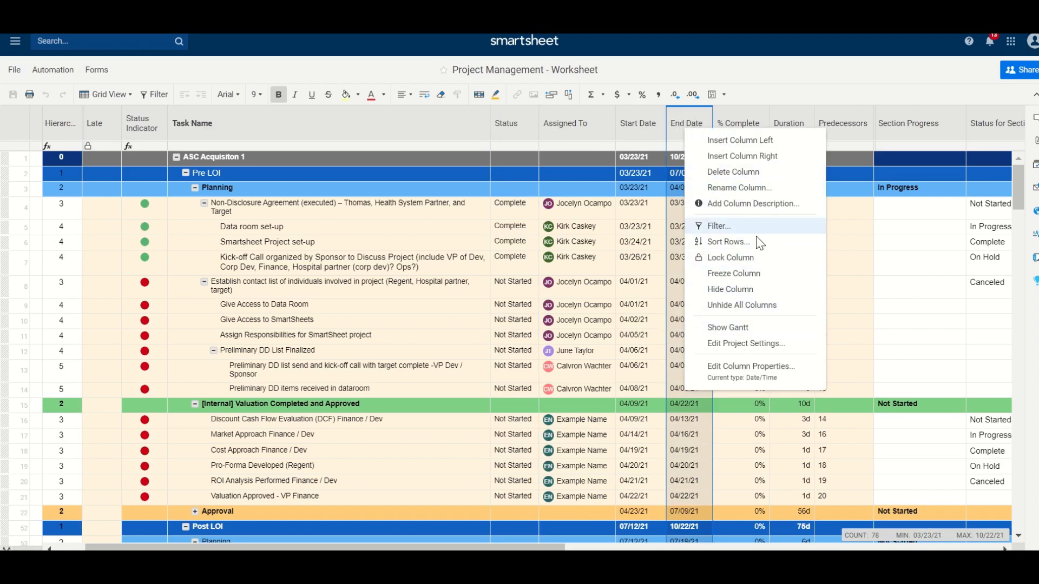
pyautogui.click(755, 260)
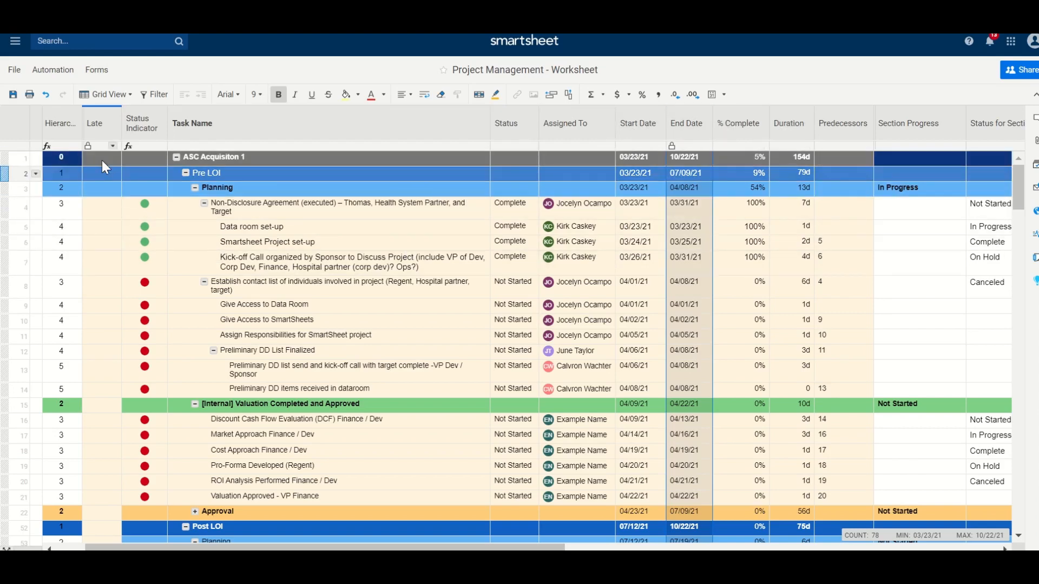
# Select the task area from Late through Predecessors and examine the Planning tasks' names, assignees, durations and predecessors.
pyautogui.moveTo(102, 160); pyautogui.dragTo(826, 517)
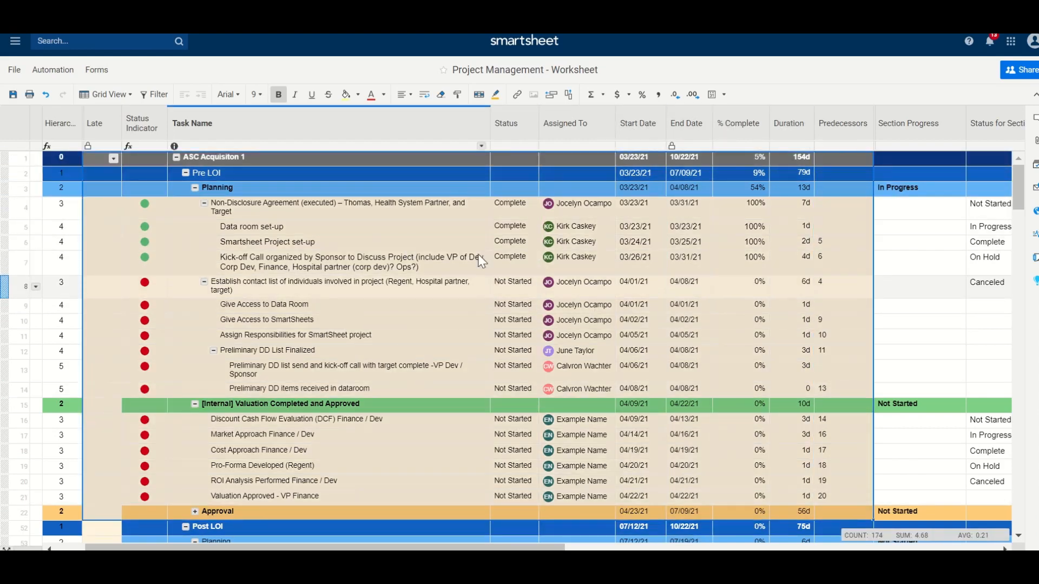
pyautogui.click(279, 228)
pyautogui.click(233, 187)
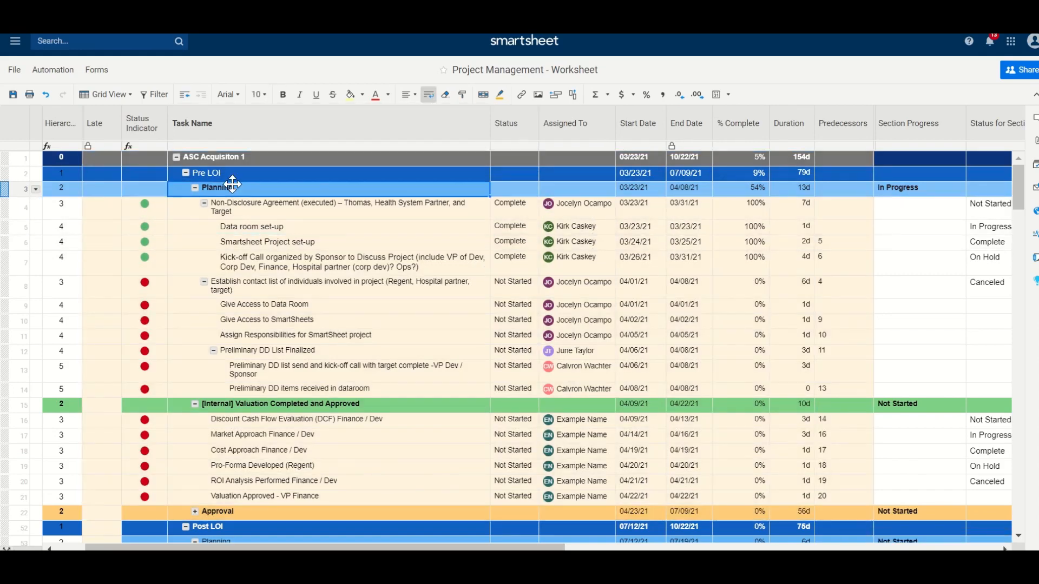
pyautogui.click(573, 211)
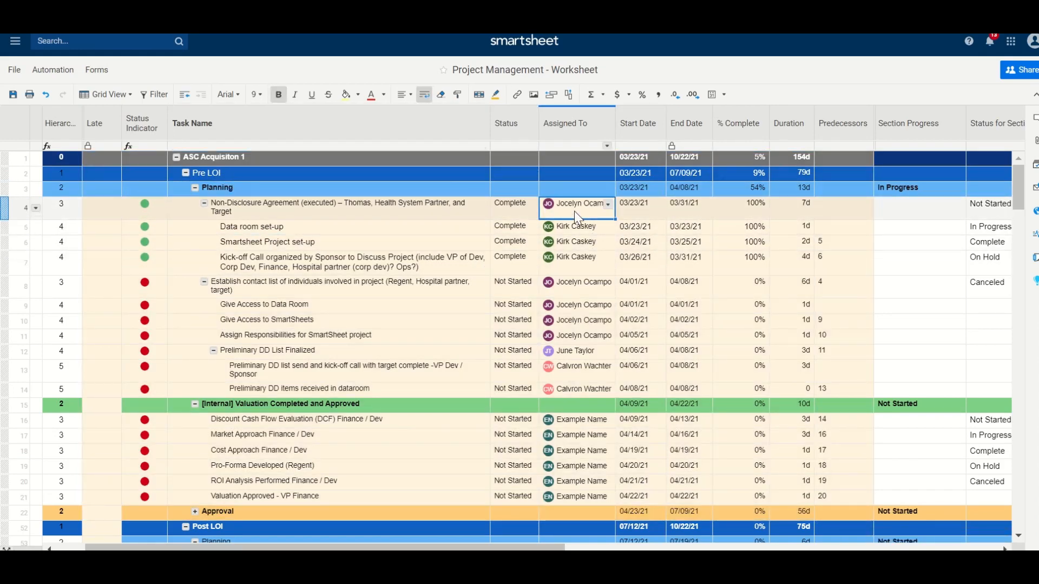
pyautogui.click(791, 210)
pyautogui.click(843, 212)
pyautogui.click(789, 206)
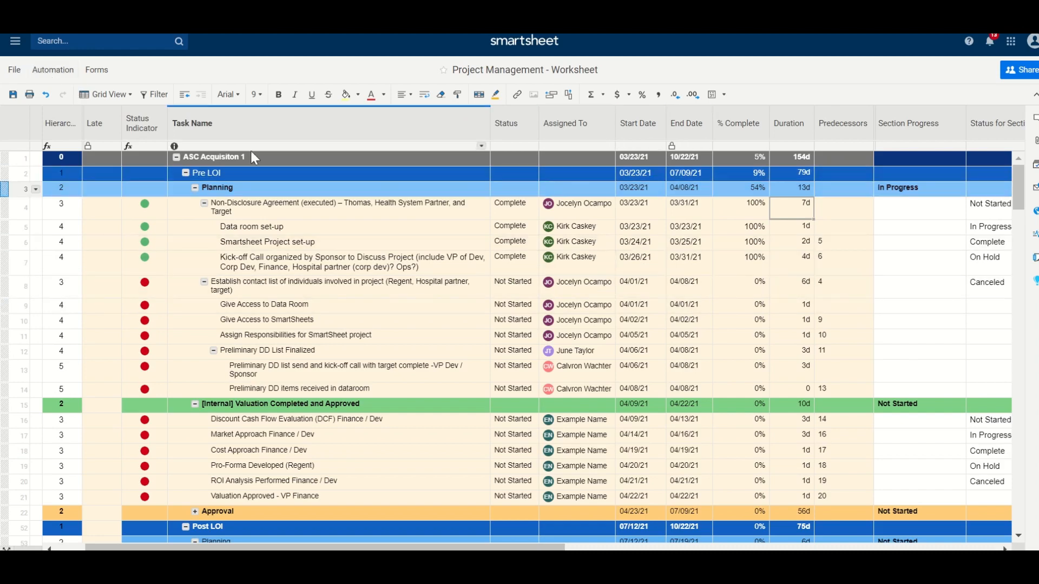
# Review the sheet's existing automation workflows and the options of Untitled Workflow, close the list and check the Start Date cells it relies on.
pyautogui.click(59, 69)
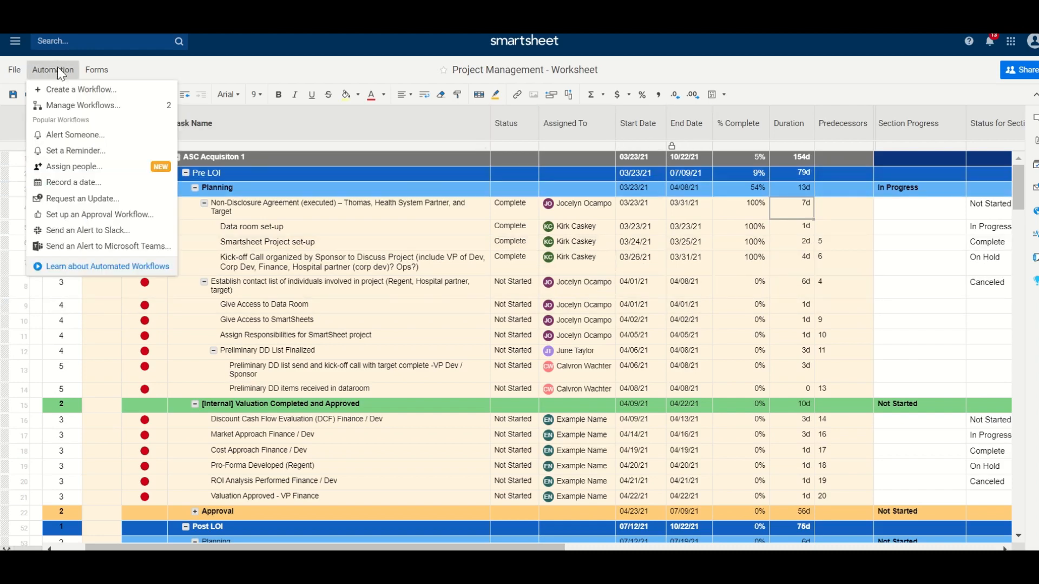
pyautogui.click(84, 105)
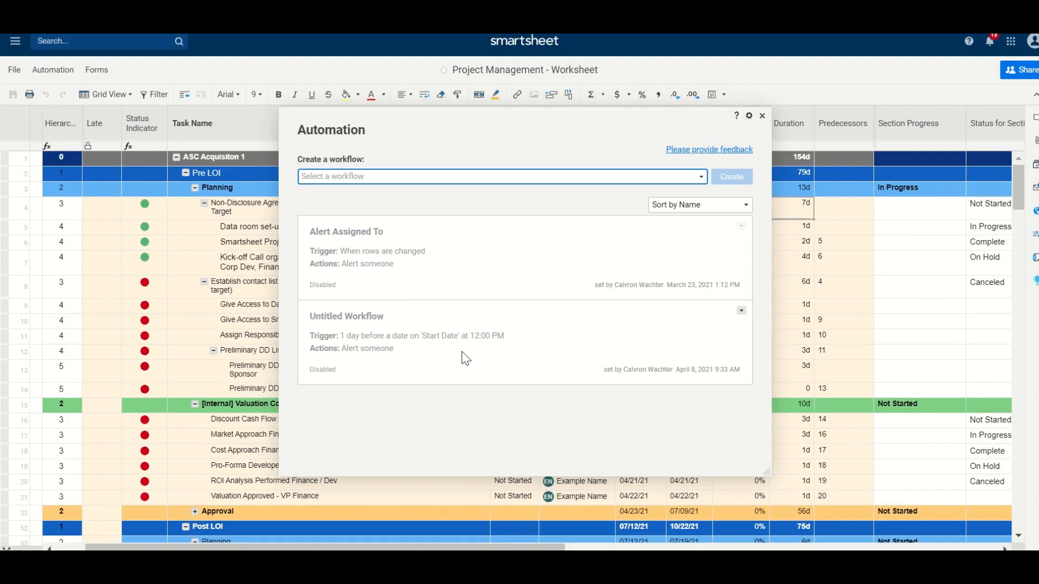
pyautogui.click(742, 311)
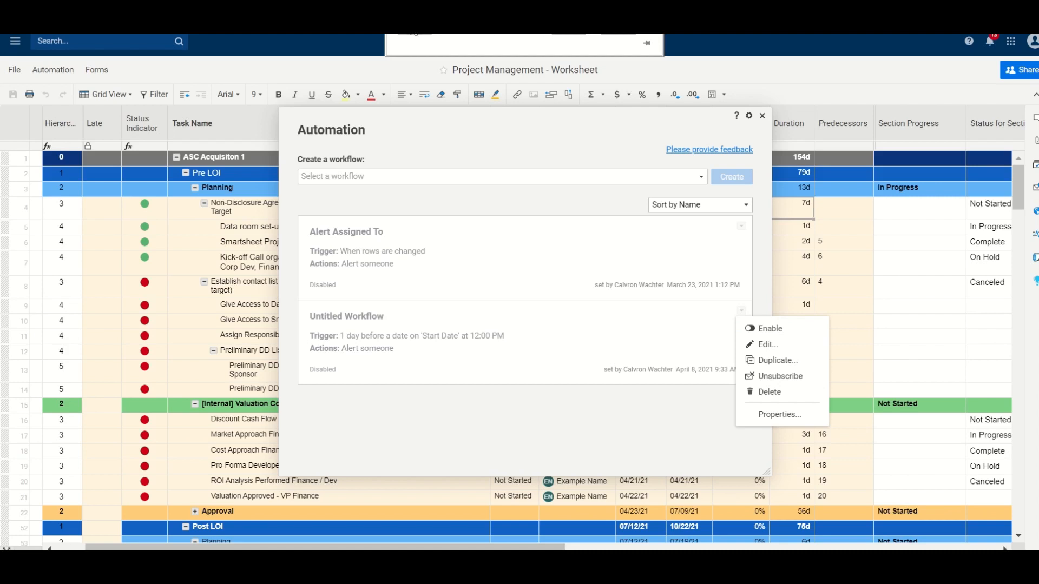
pyautogui.click(573, 155)
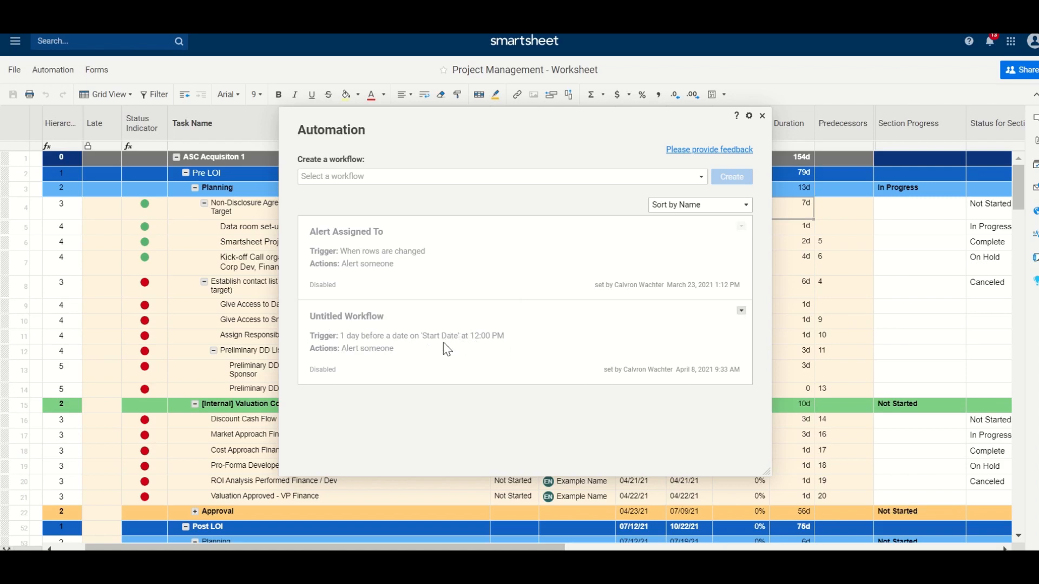
pyautogui.click(762, 116)
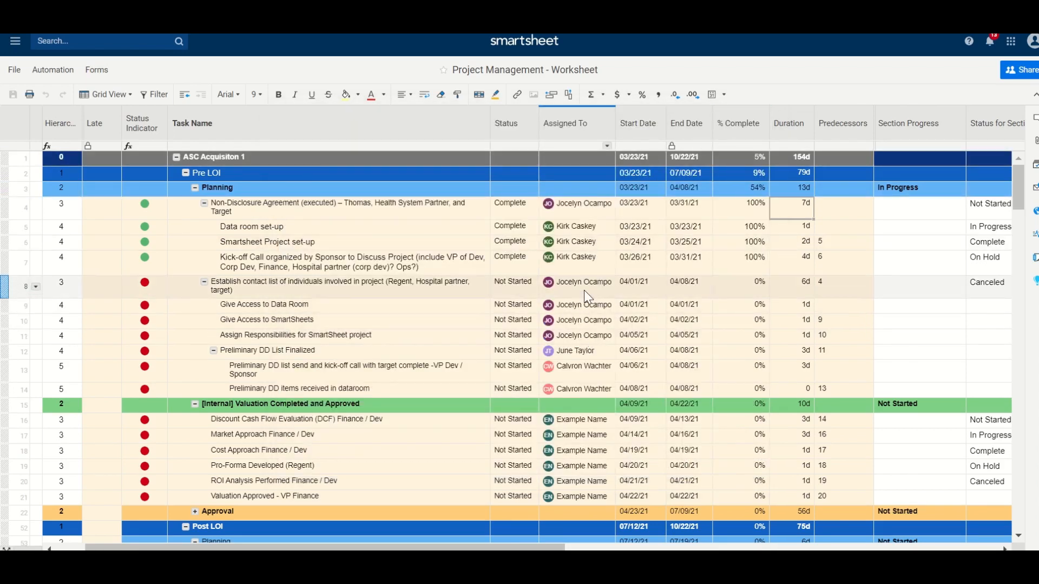
pyautogui.click(632, 290)
pyautogui.click(641, 321)
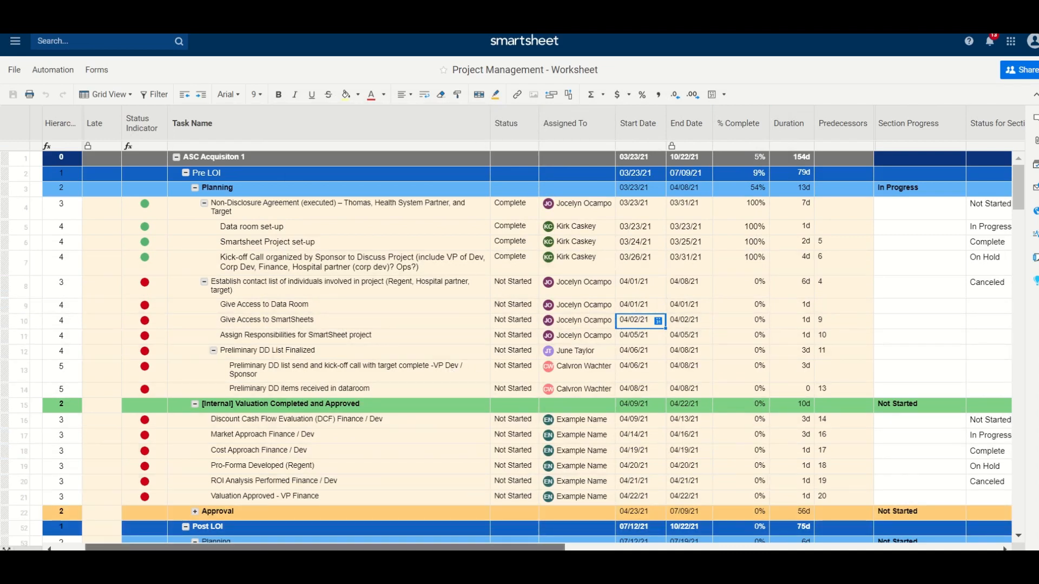
# Hide the Status for Sections and Sections Progress columns.
pyautogui.moveTo(449, 548); pyautogui.dragTo(489, 547)
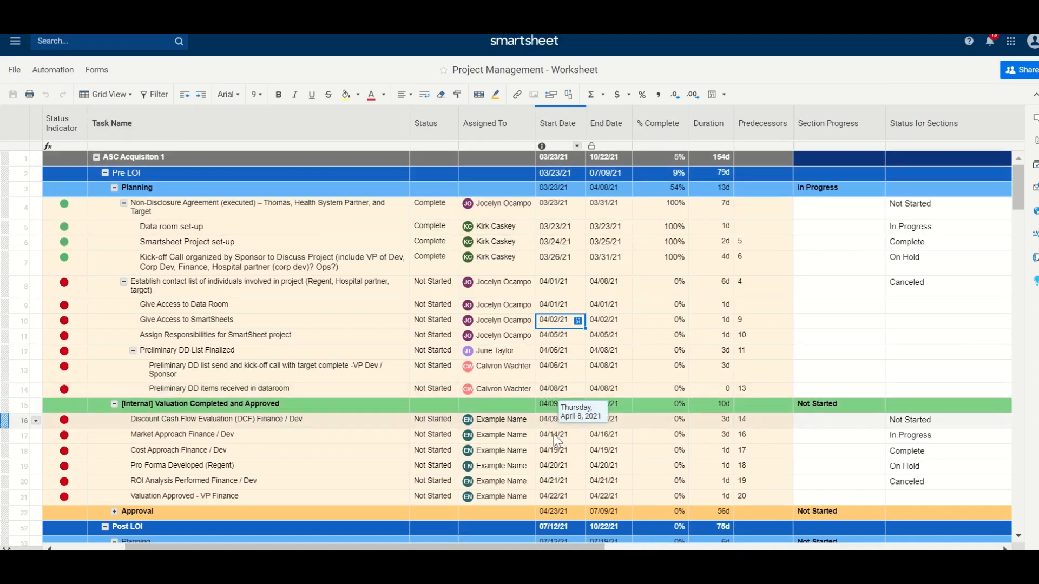
pyautogui.moveTo(561, 548); pyautogui.dragTo(652, 526)
pyautogui.rightClick(724, 123)
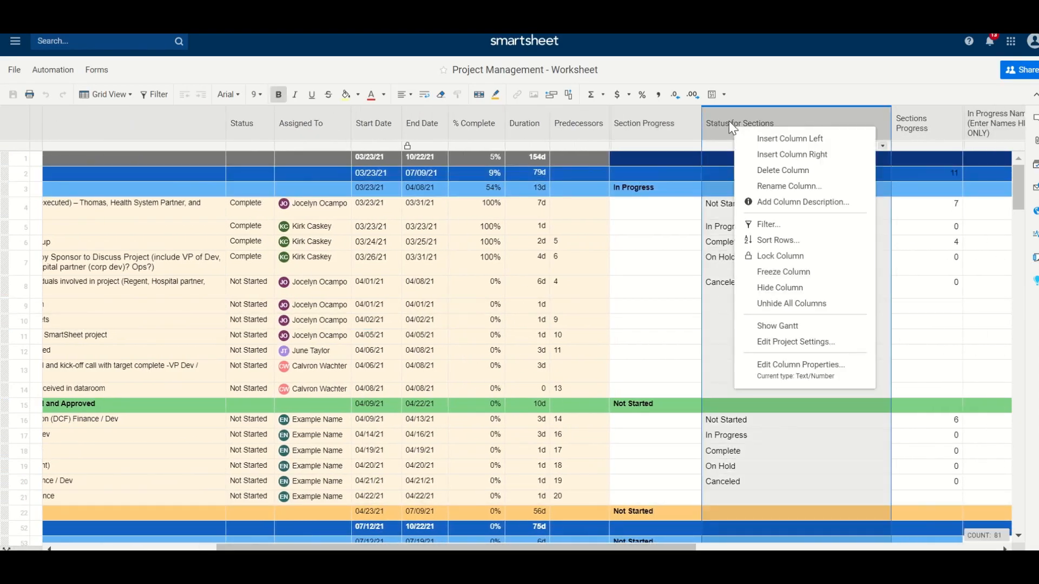
pyautogui.click(792, 286)
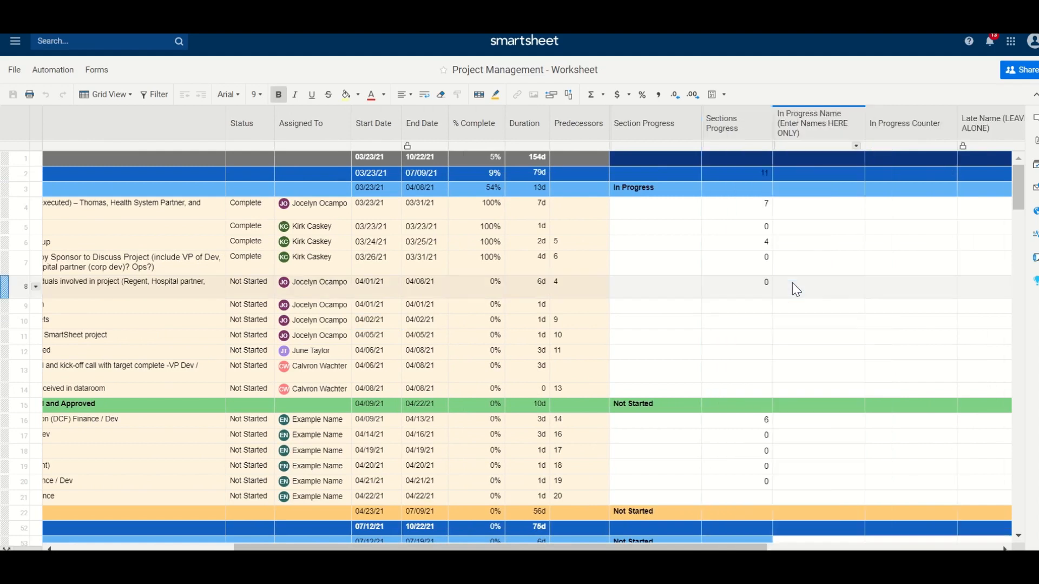
pyautogui.rightClick(749, 134)
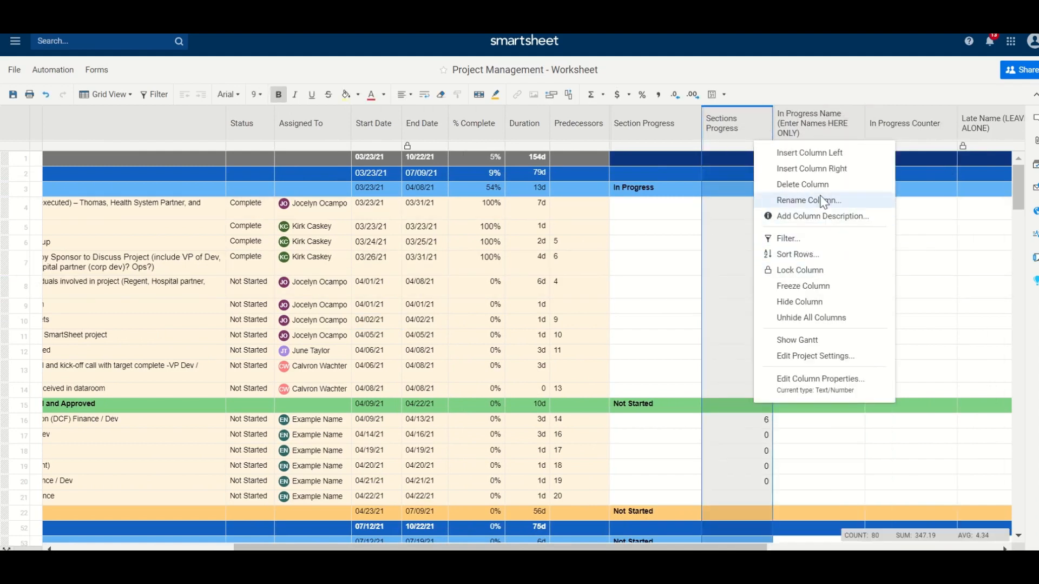
pyautogui.click(810, 299)
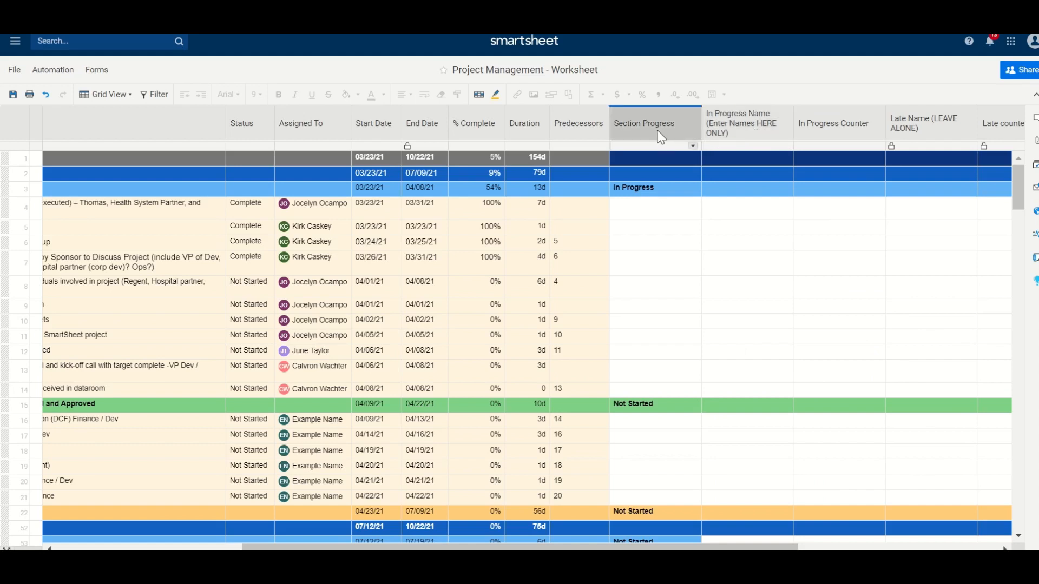
# Open the Summary for Project Manager dashboard from the Dashboard Types folder and look through it.
pyautogui.moveTo(689, 548); pyautogui.dragTo(668, 511)
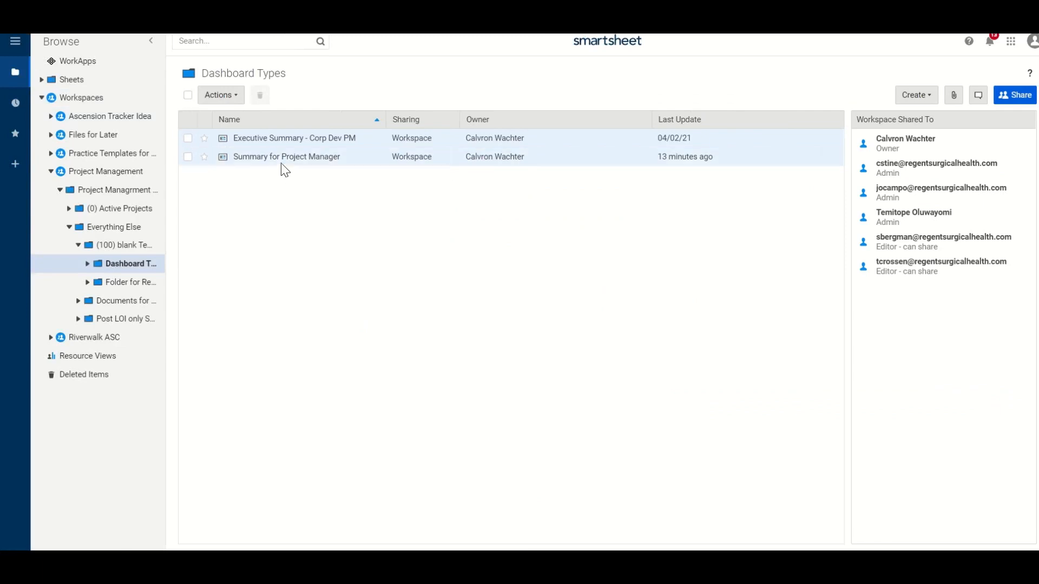
pyautogui.click(279, 160)
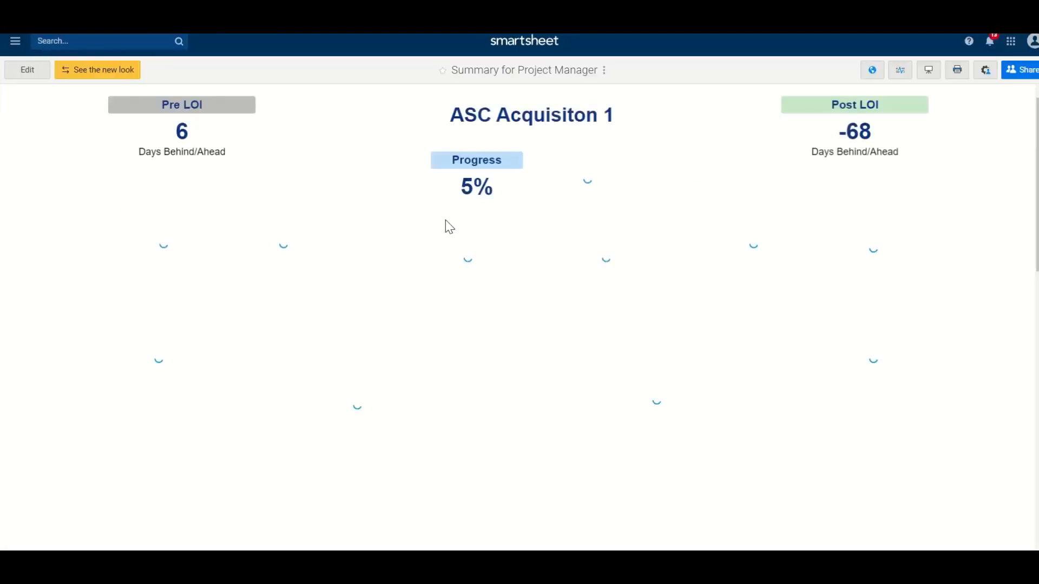
pyautogui.scroll(-2, 480, 301)
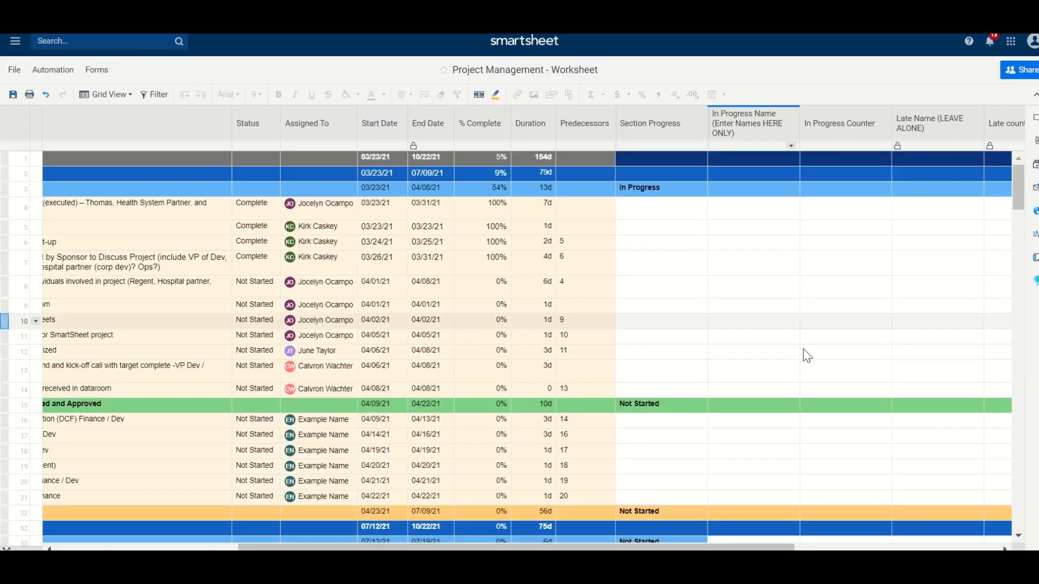
# Back in the worksheet, find the list of names in the In Progress Name (Enter Names HERE ONLY) column, starting at row 197.
pyautogui.scroll(-5, 802, 346)
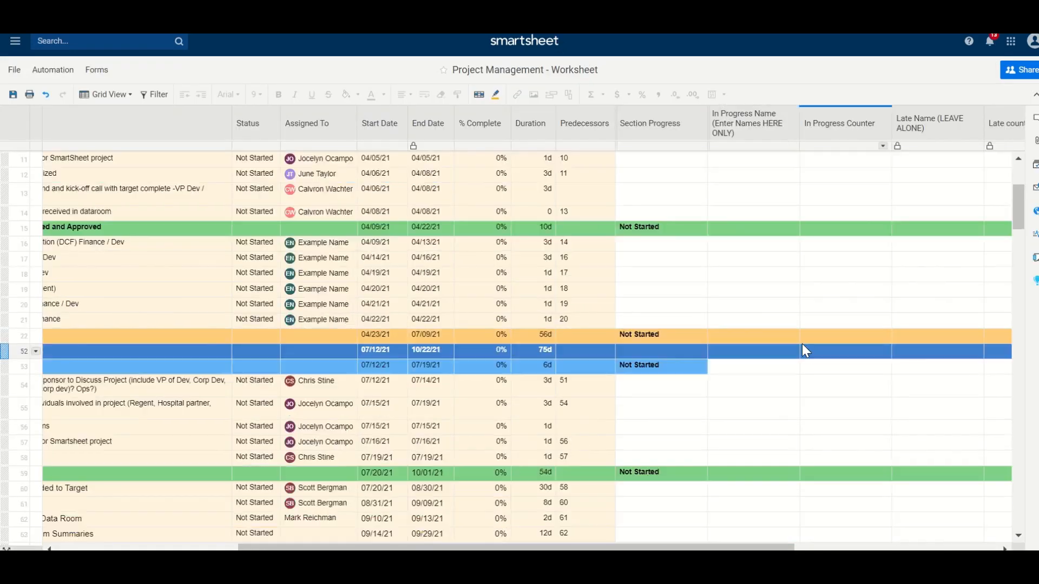
pyautogui.hscroll(3, 694, 357)
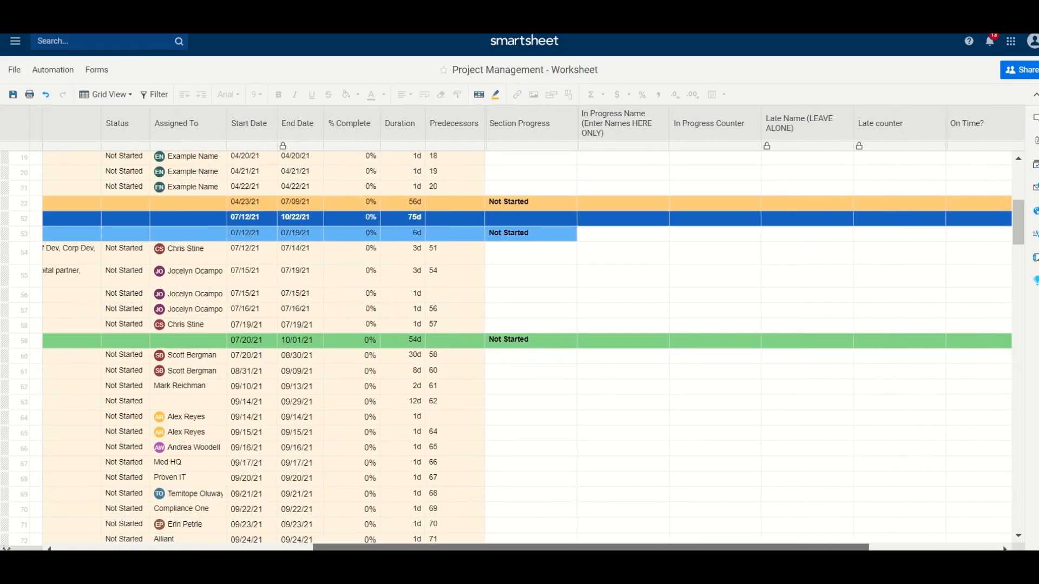
pyautogui.scroll(-10, 698, 362)
pyautogui.scroll(-12, 706, 367)
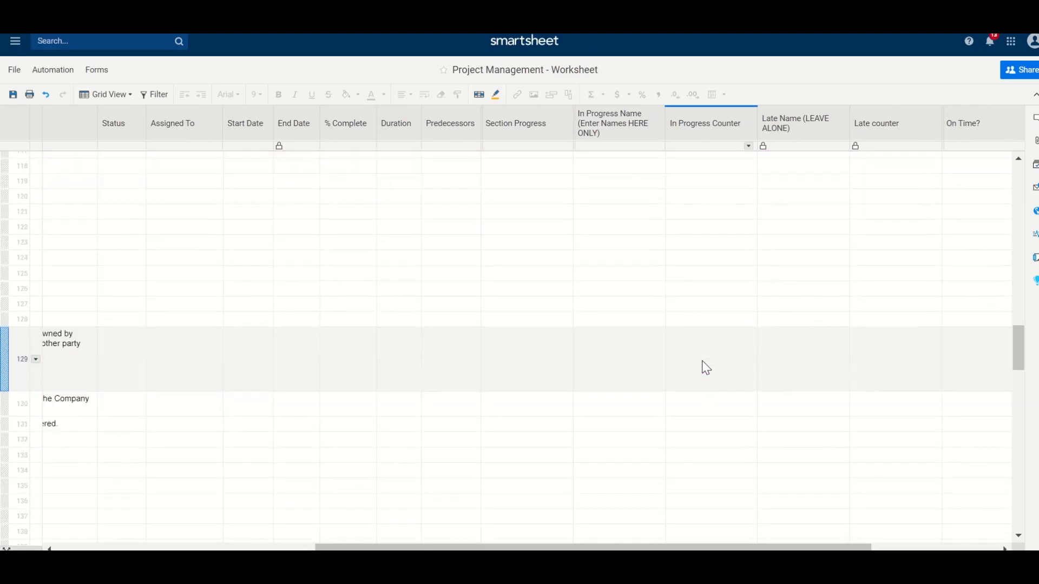
pyautogui.scroll(5, 702, 360)
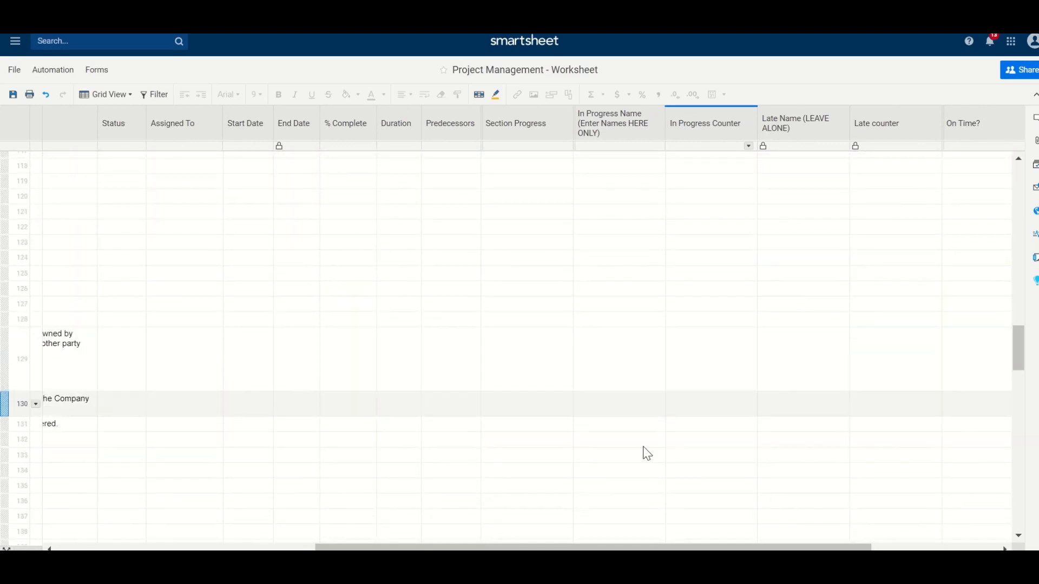
pyautogui.moveTo(579, 548); pyautogui.dragTo(797, 525)
pyautogui.scroll(7, 673, 425)
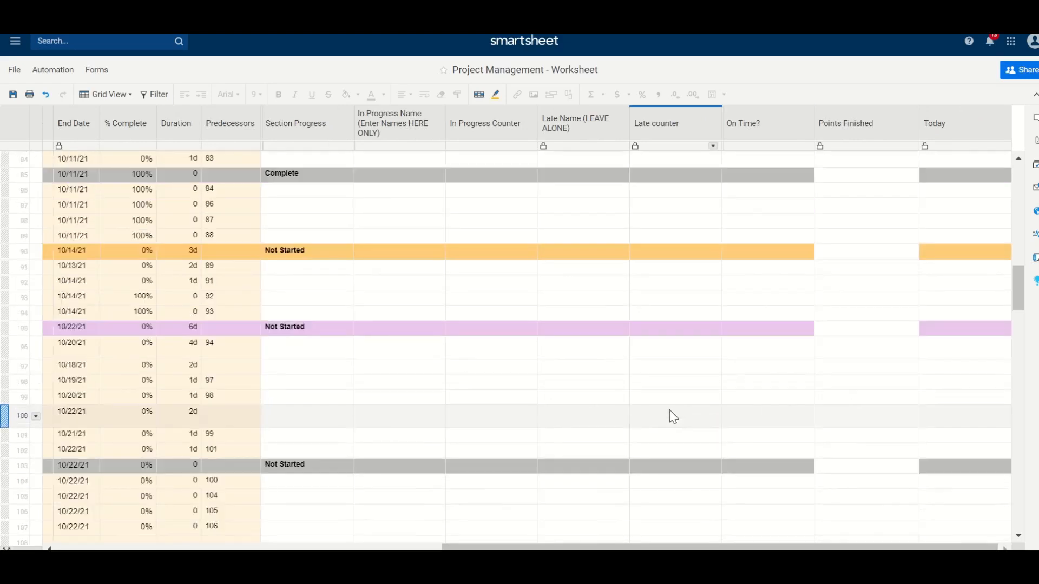
pyautogui.scroll(-10, 669, 417)
pyautogui.scroll(-12, 669, 417)
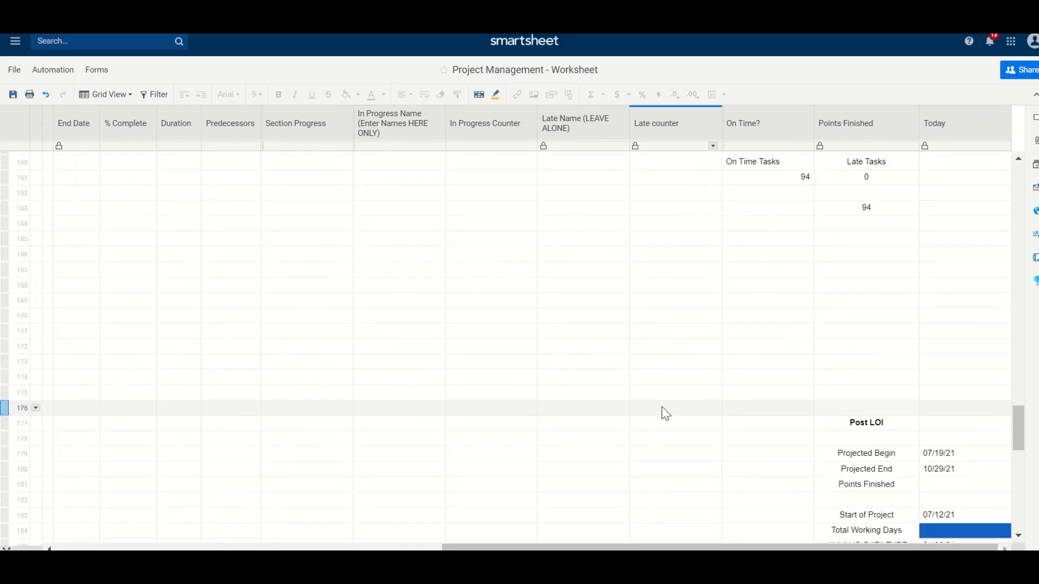
pyautogui.scroll(-2, 674, 463)
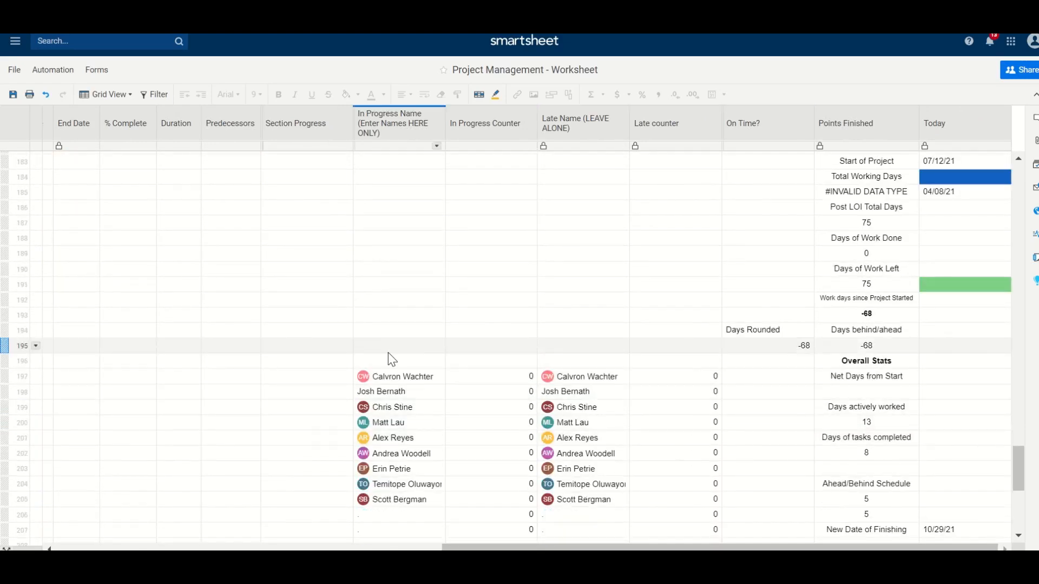
# Select the name cells in rows 197 and 198 of the In Progress Name column and examine the rest of the list.
pyautogui.click(385, 380)
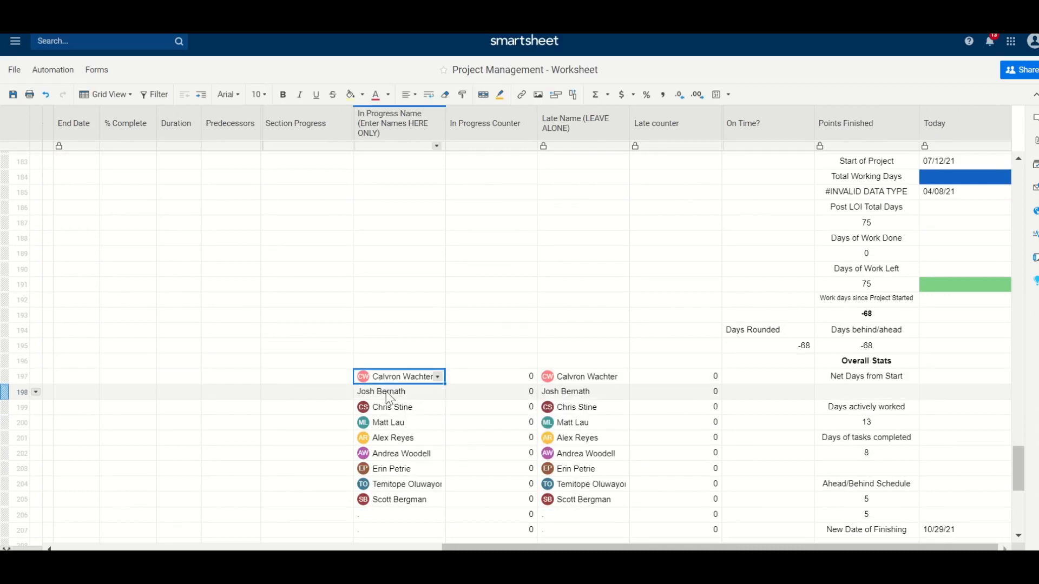
pyautogui.click(386, 393)
pyautogui.scroll(-2, 313, 400)
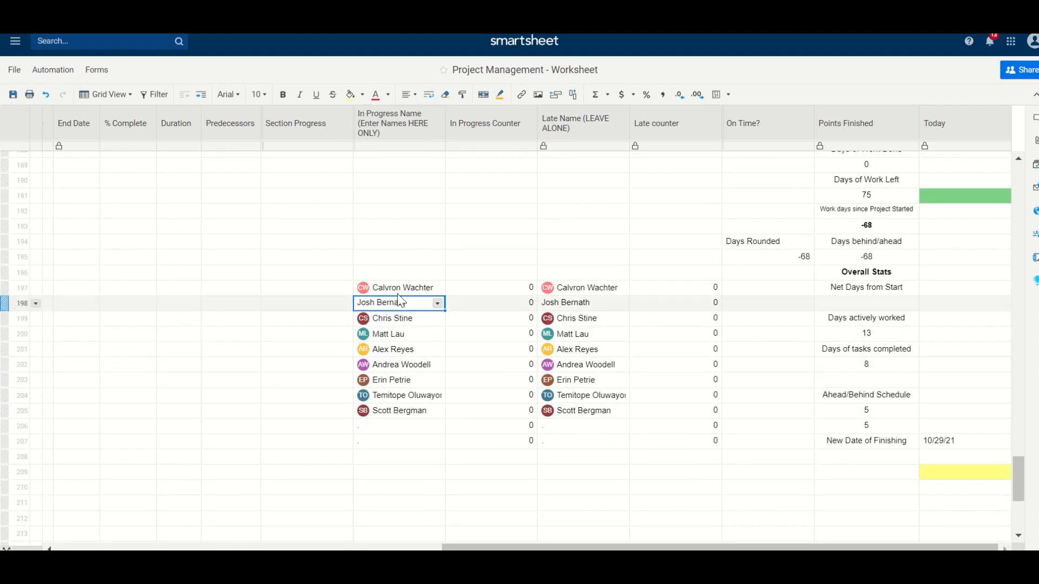
pyautogui.moveTo(397, 285)
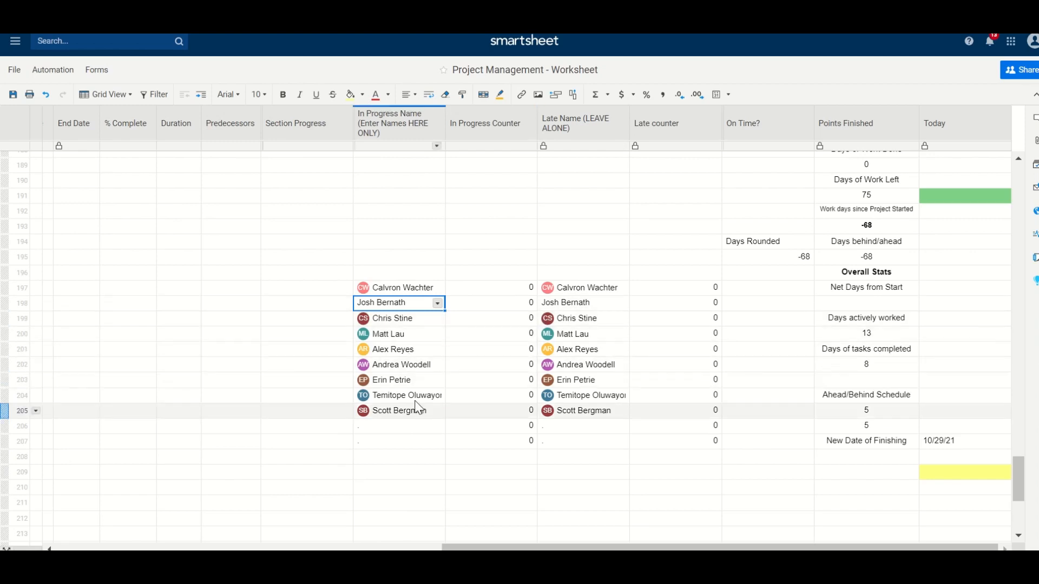
# Add Donald Duck to the In Progress Name (Enter Names HERE ONLY) column in row 206 and save the sheet.
pyautogui.click(388, 429)
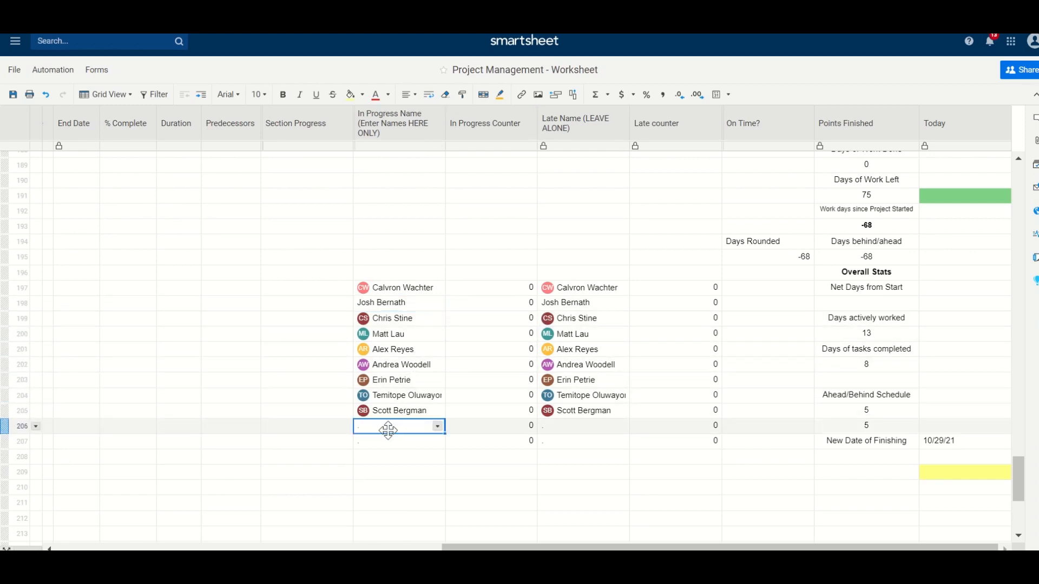
pyautogui.write('D')
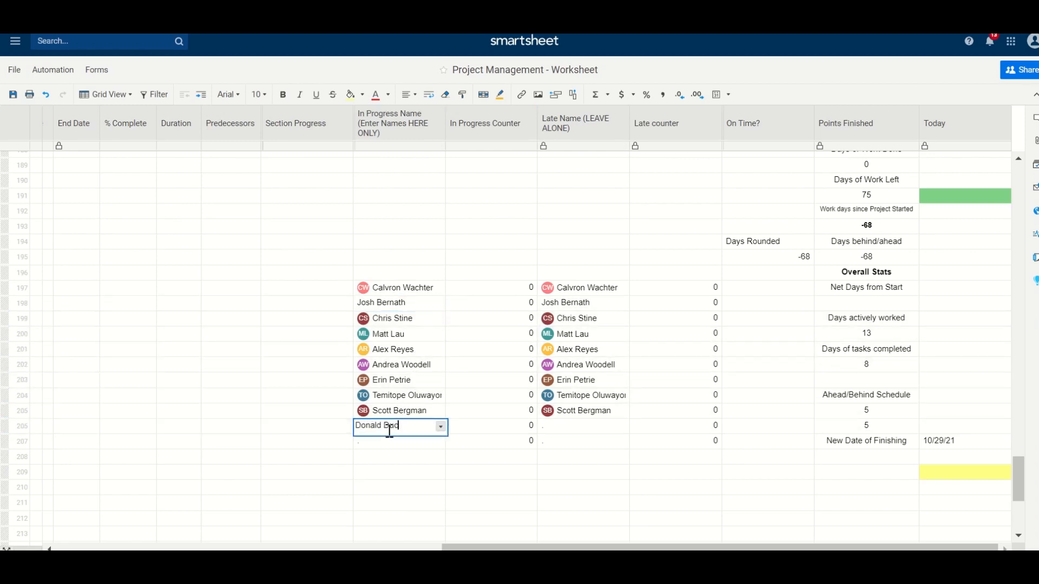
pyautogui.write('onald Duck')
pyautogui.press('Return')
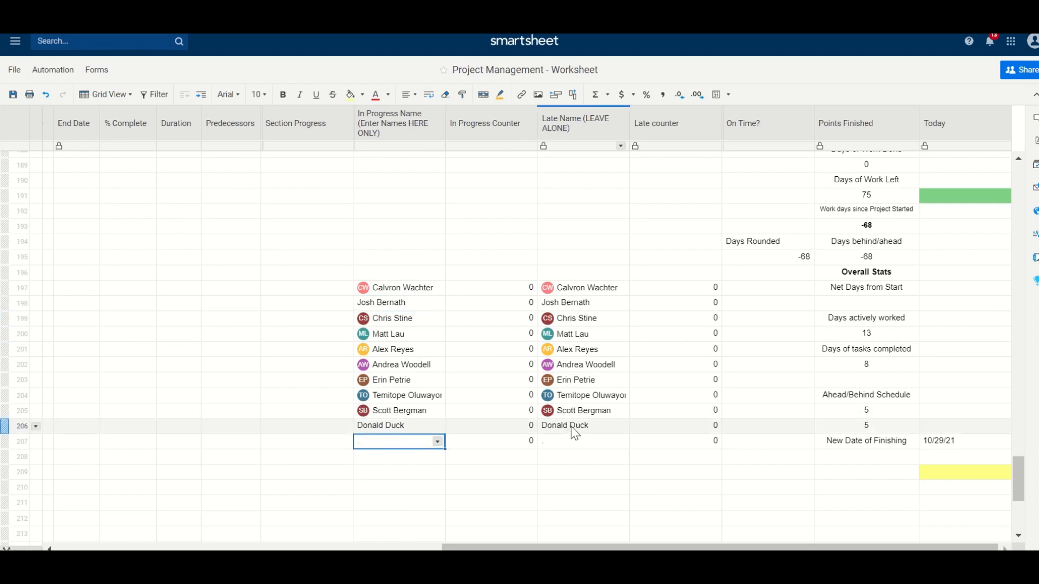
pyautogui.click(13, 94)
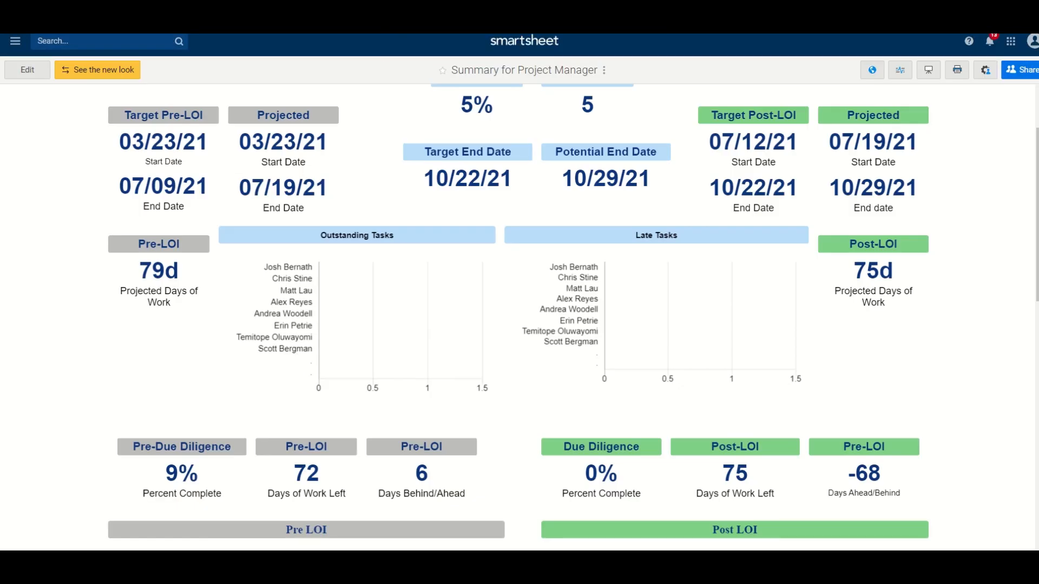
# Refresh the Summary for Project Manager dashboard and check the names in the Outstanding Tasks and Late Tasks charts.
pyautogui.press('F5')
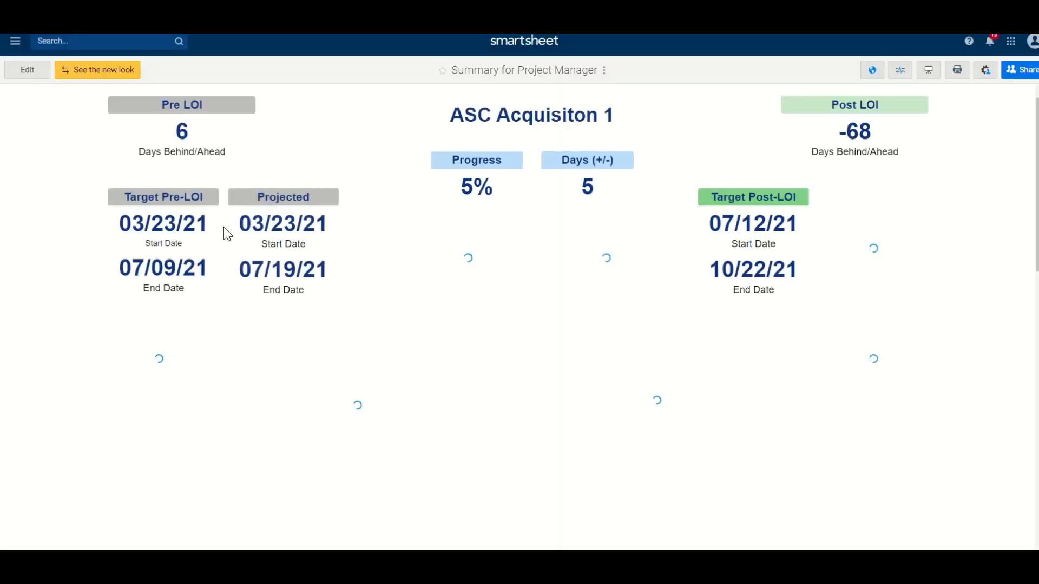
pyautogui.scroll(-2, 366, 292)
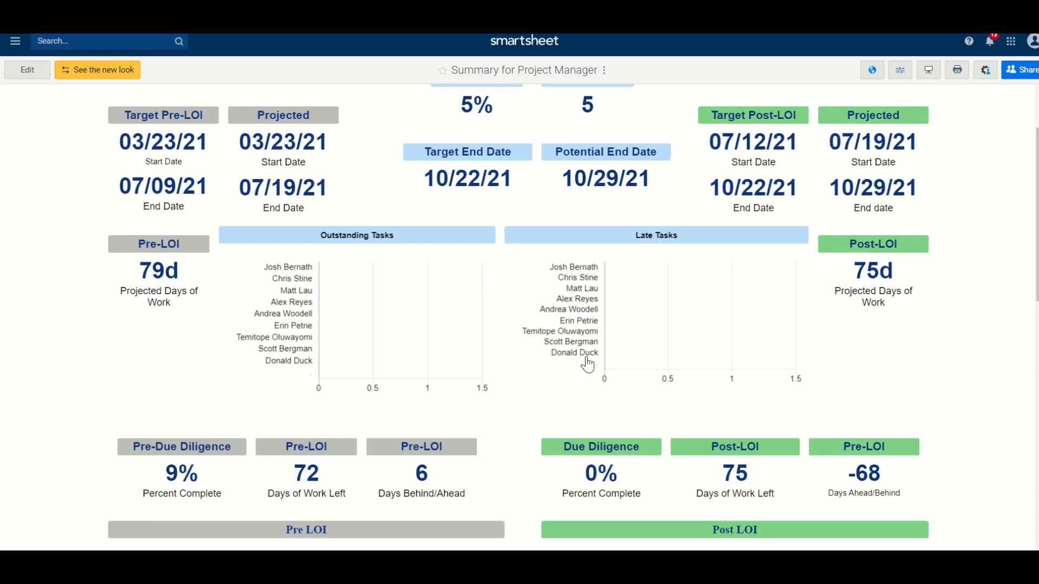
pyautogui.scroll(2, 489, 303)
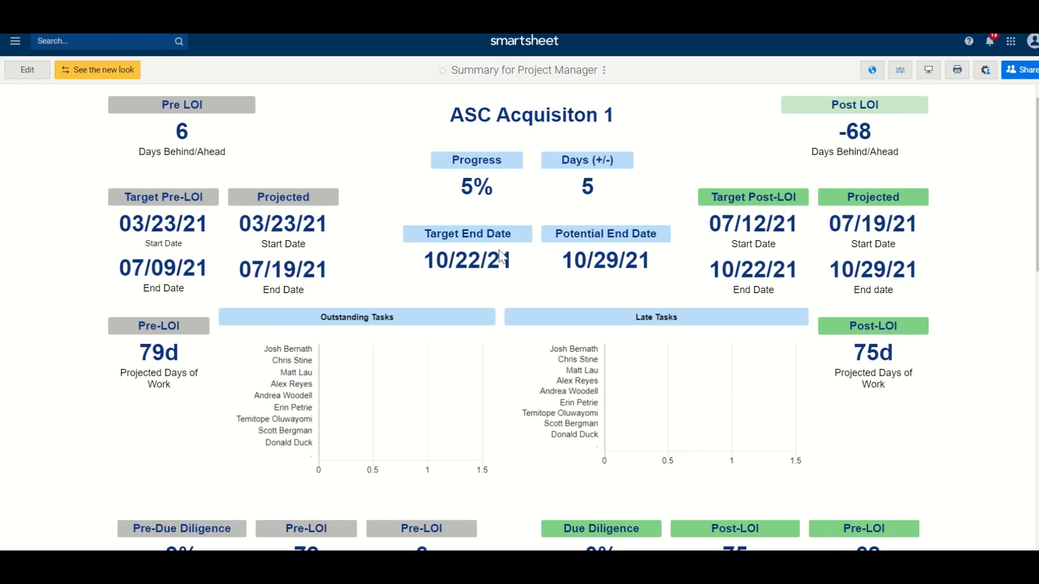
# Open the recently used Executive Summary - Corp Dev PM dashboard and look through its progress figures and charts.
pyautogui.click(15, 42)
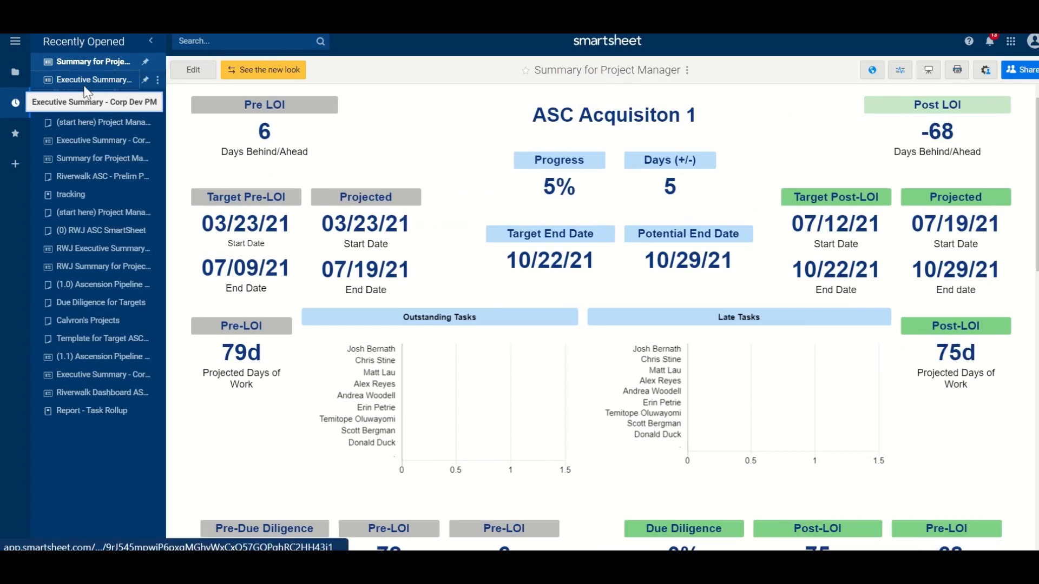
pyautogui.click(90, 80)
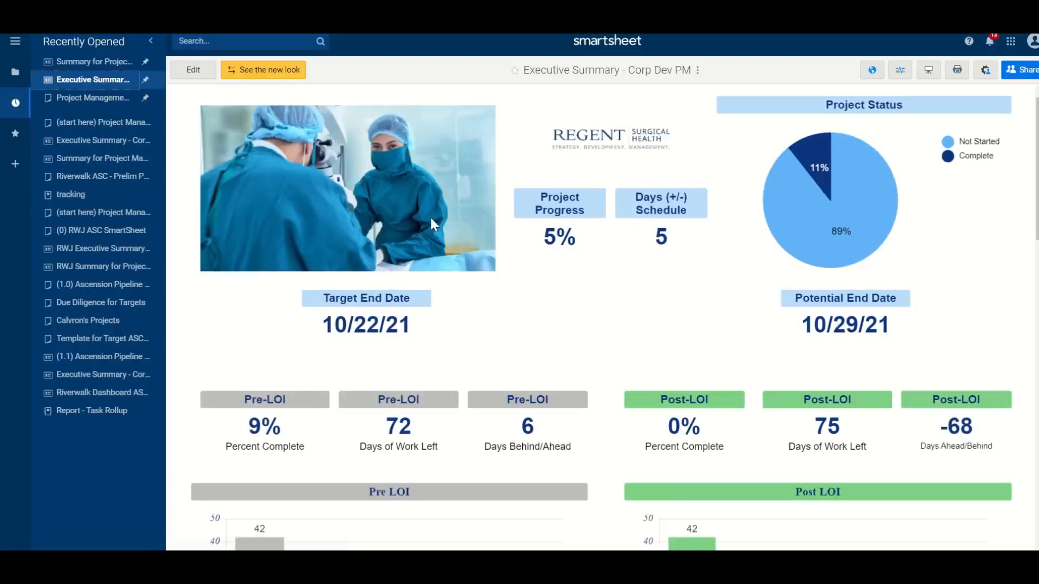
pyautogui.scroll(-10, 535, 295)
pyautogui.scroll(5, 534, 285)
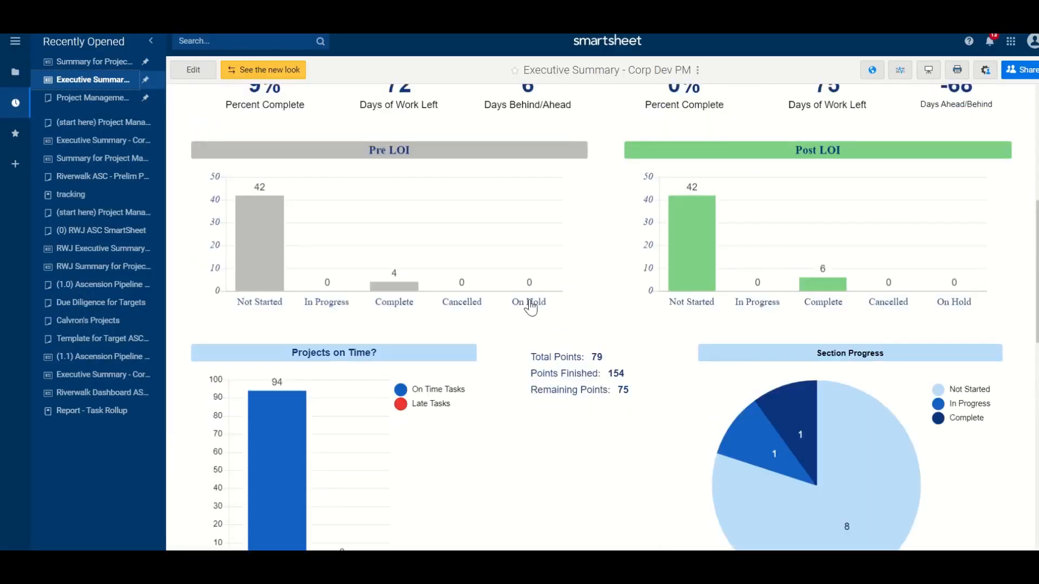
pyautogui.scroll(5, 729, 387)
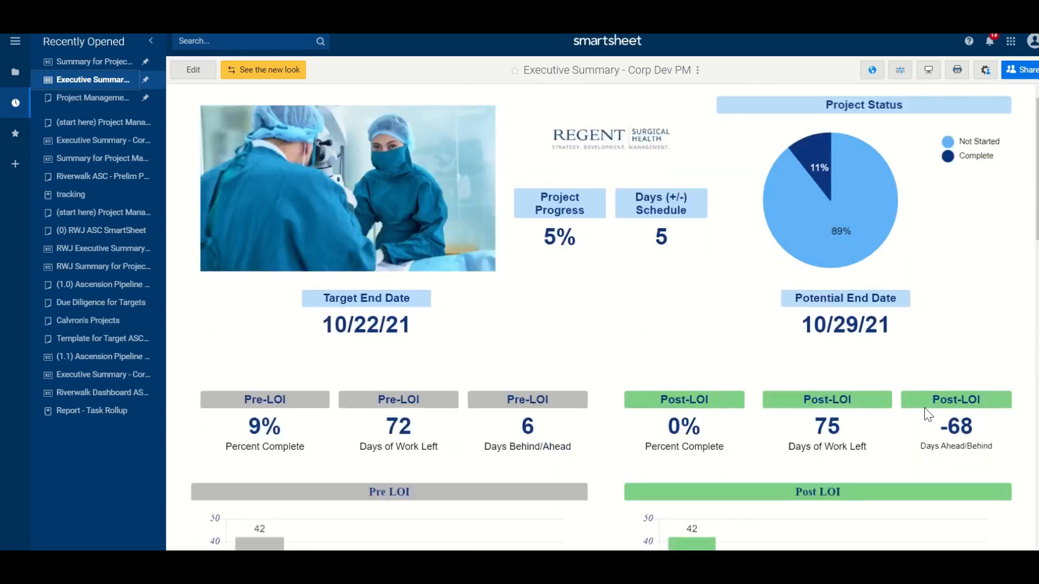
pyautogui.moveTo(800, 221)
pyautogui.scroll(-2, 592, 273)
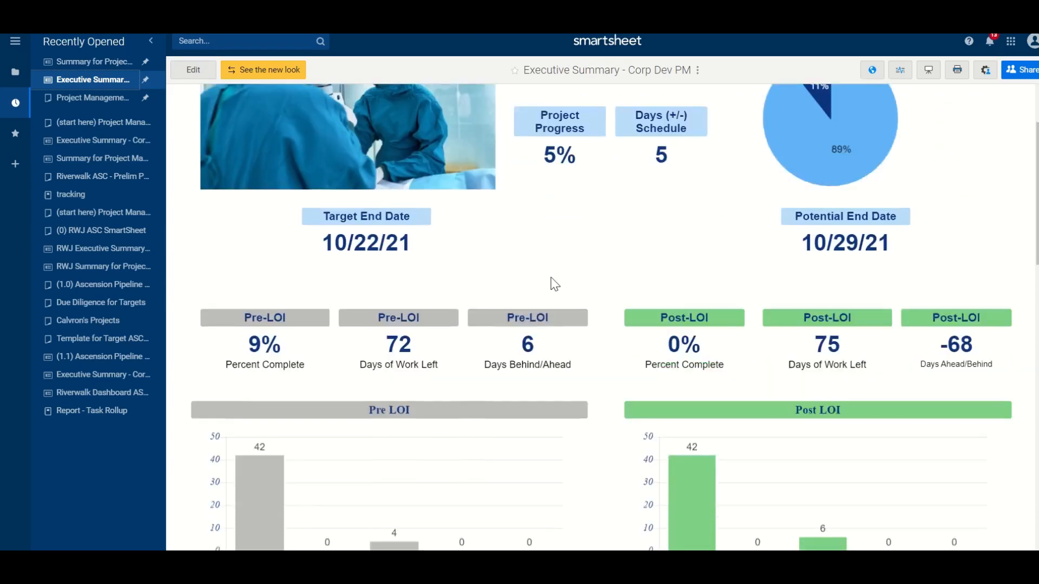
pyautogui.scroll(-3, 929, 303)
pyautogui.scroll(5, 730, 290)
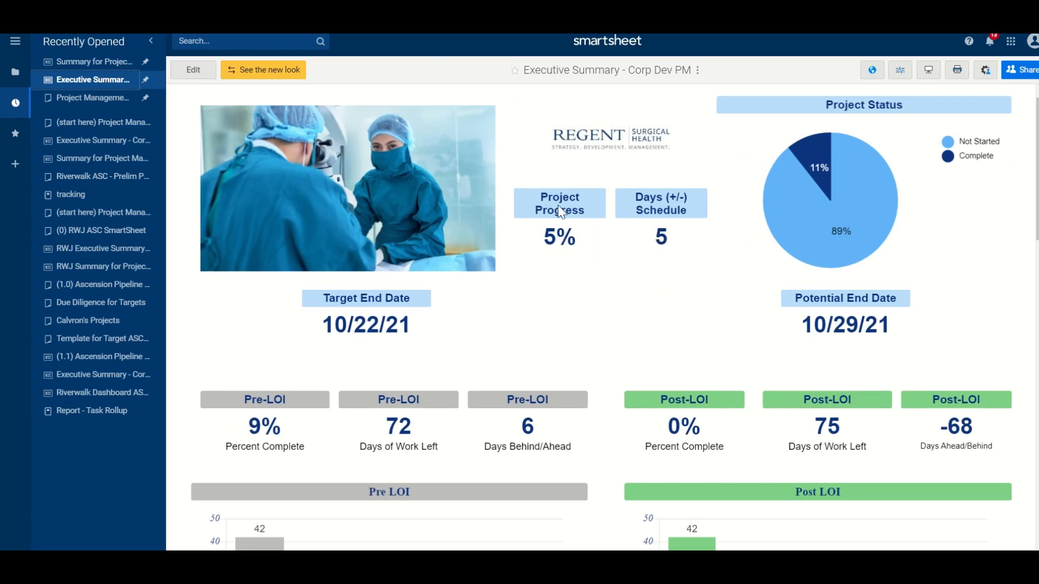
# Return to the Project Management - Worksheet sheet and lock the Pre LOI row (row 2).
pyautogui.hotkey('ctrl', 'Tab')
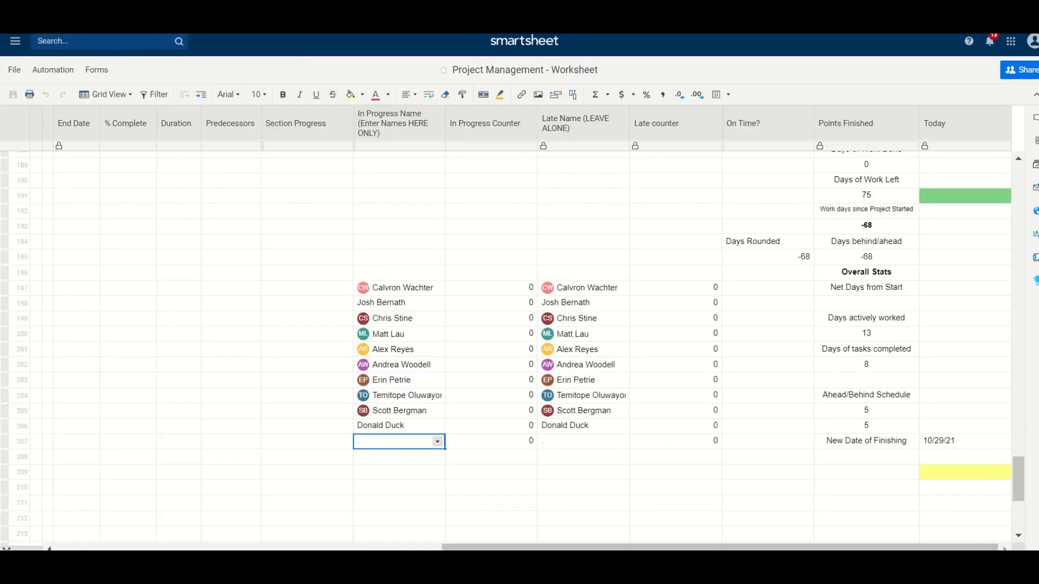
pyautogui.scroll(2, 695, 309)
pyautogui.moveTo(764, 548); pyautogui.dragTo(346, 411)
pyautogui.scroll(10, 368, 355)
pyautogui.scroll(20, 341, 282)
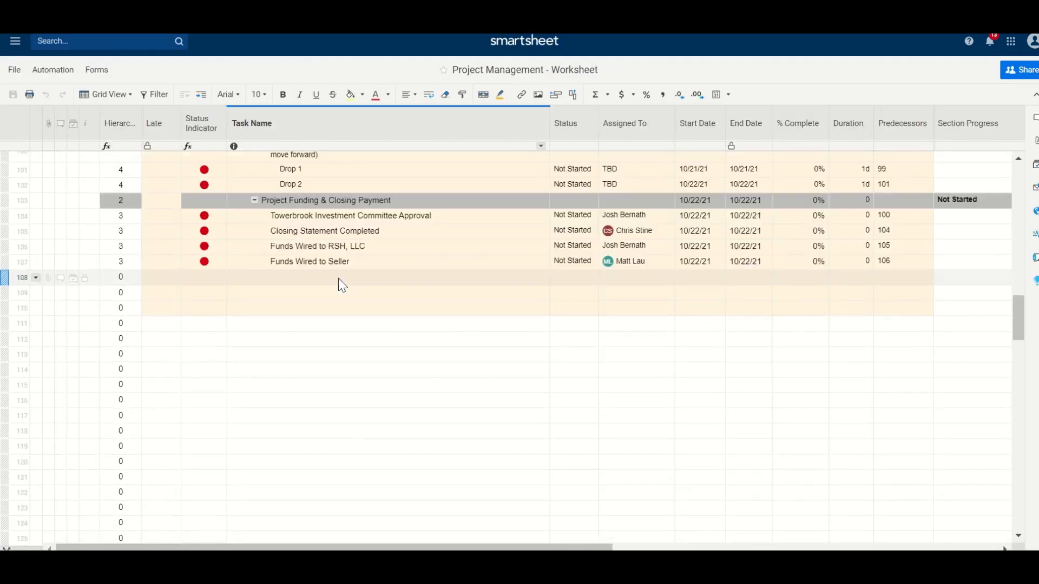
pyautogui.scroll(5, 785, 205)
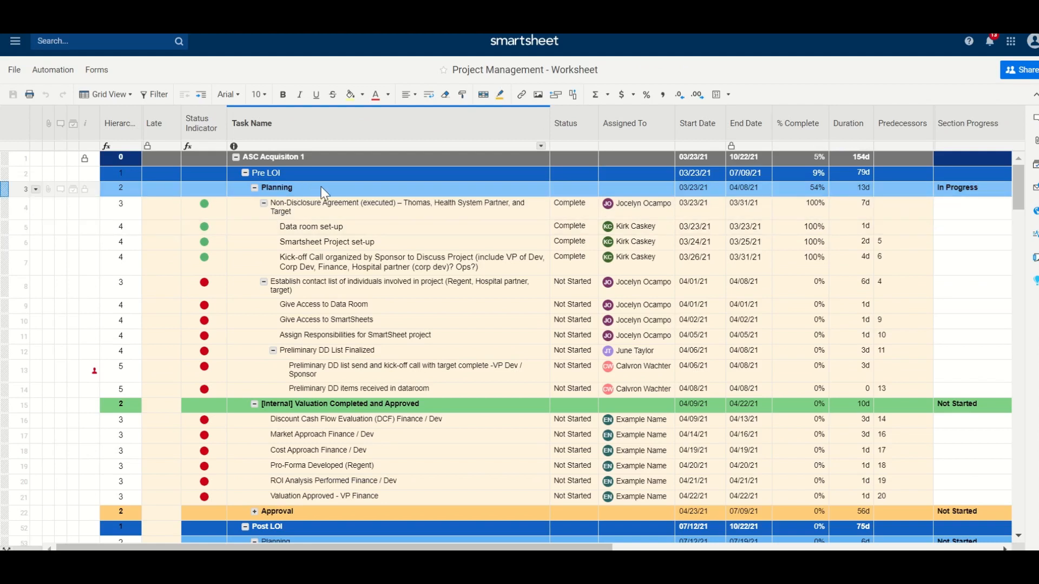
pyautogui.click(4, 175)
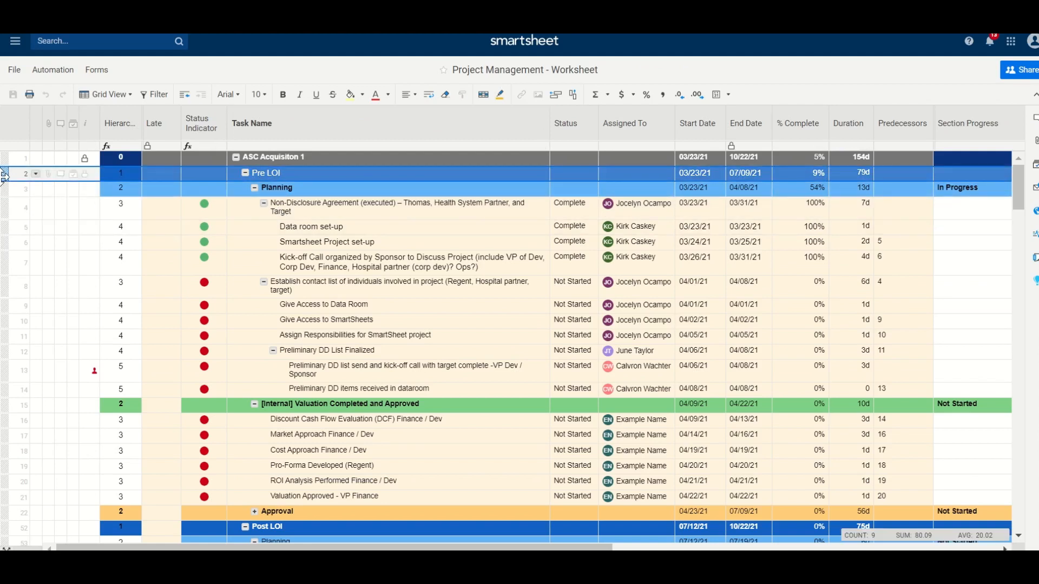
pyautogui.rightClick(6, 174)
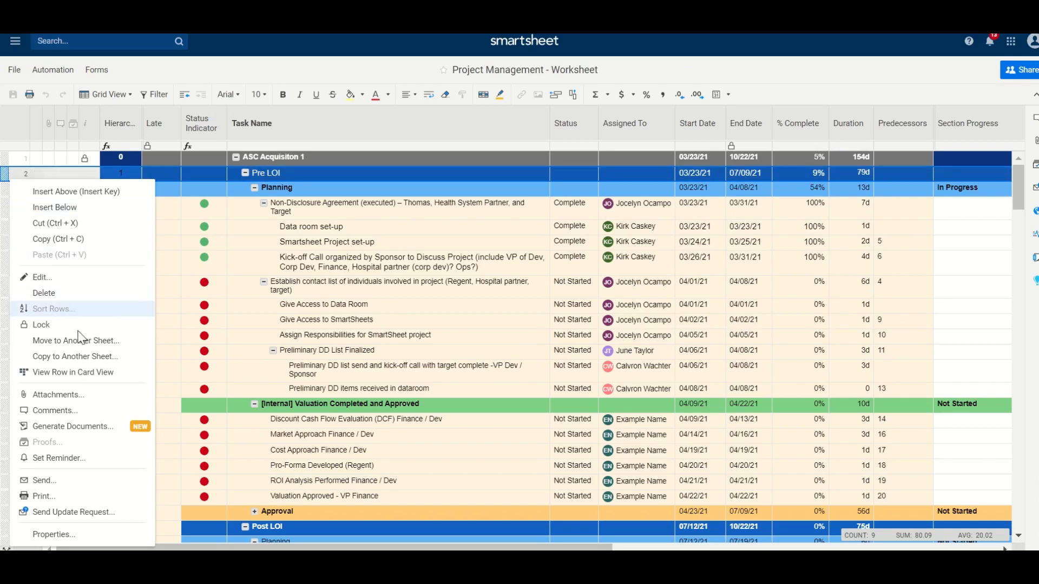
pyautogui.click(57, 326)
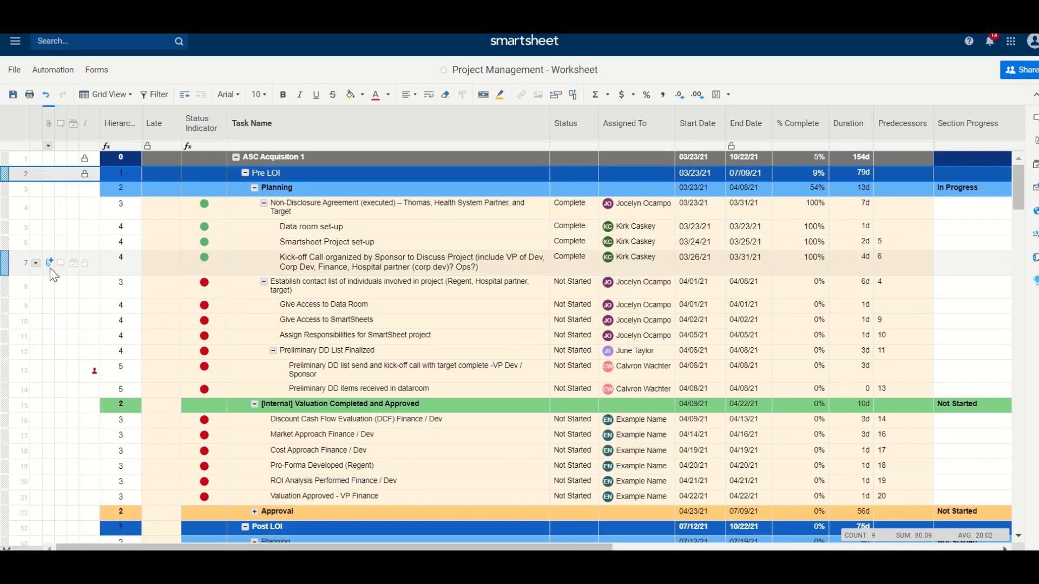
# Lock the Post LOI row (row 52) in the worksheet.
pyautogui.scroll(-3, 50, 268)
pyautogui.rightClick(4, 395)
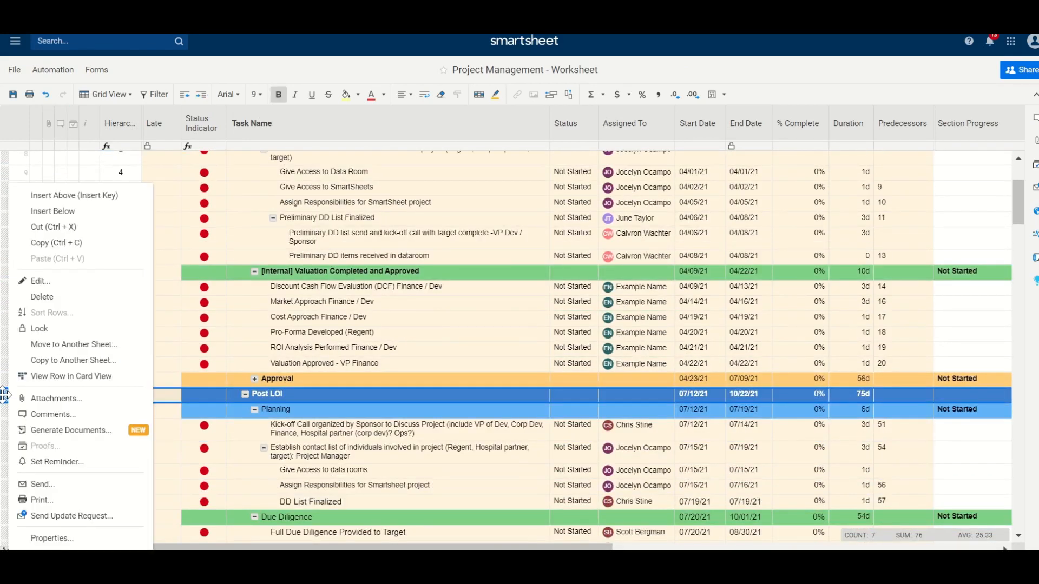
pyautogui.click(43, 329)
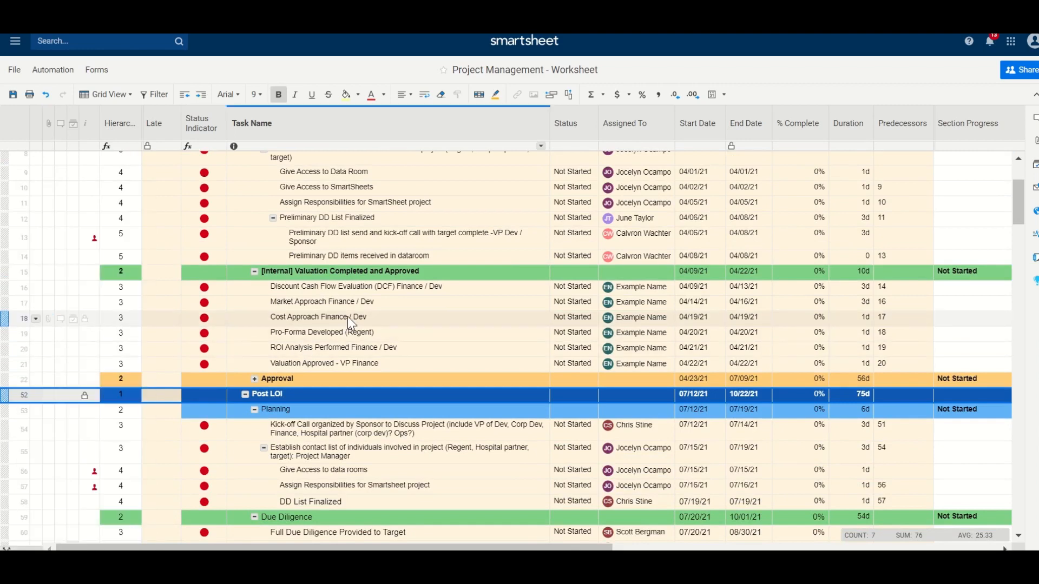
pyautogui.scroll(3, 390, 329)
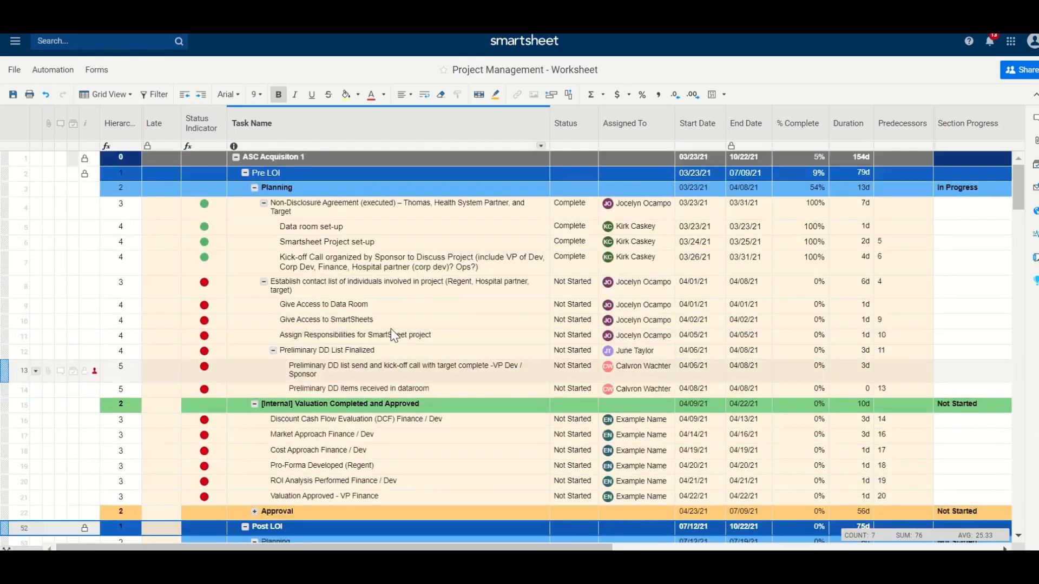
# Examine the task rows grouped under the Pre LOI and Post LOI sections.
pyautogui.moveTo(285, 174); pyautogui.dragTo(283, 480)
pyautogui.click(327, 448)
pyautogui.scroll(-5, 322, 451)
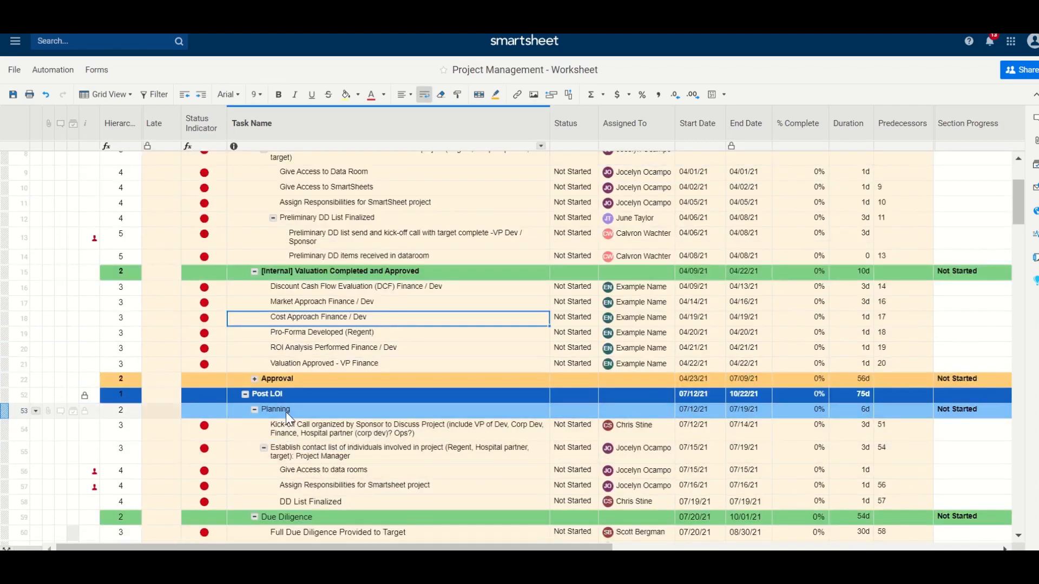
pyautogui.scroll(5, 288, 413)
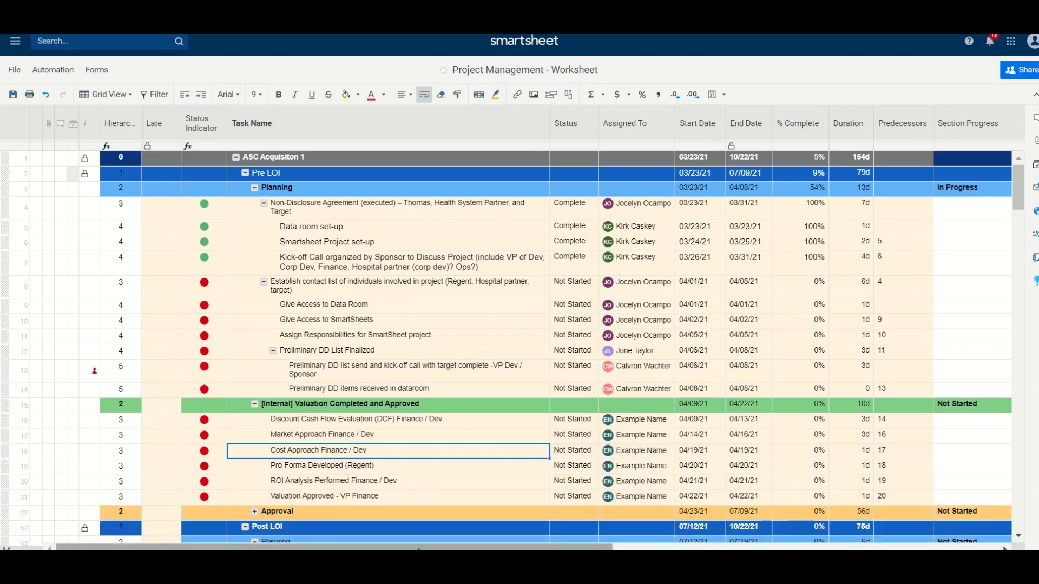
# Switch the worksheet to Gantt View to show the task timeline.
pyautogui.moveTo(421, 548); pyautogui.dragTo(530, 549)
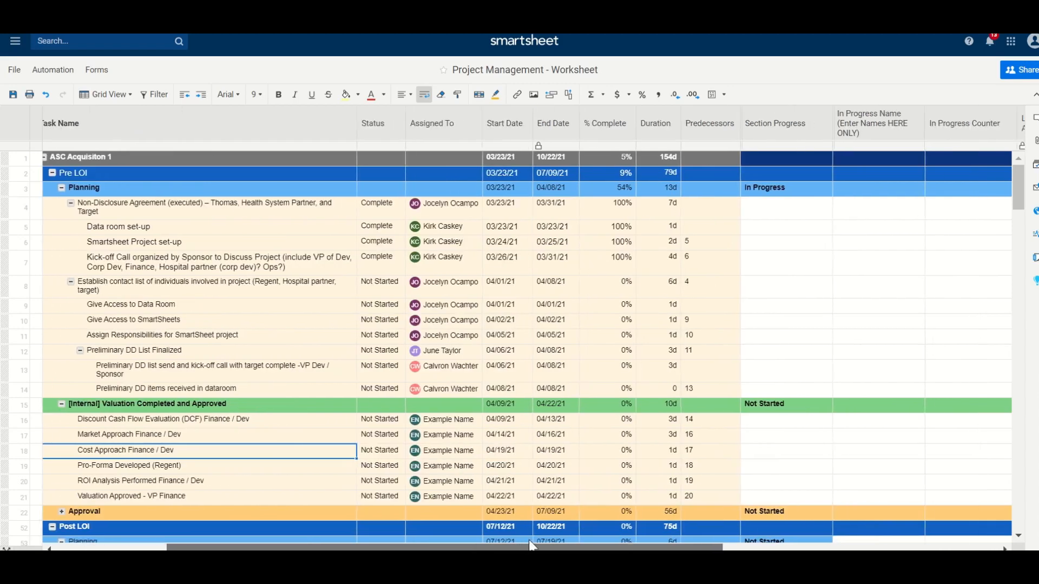
pyautogui.click(118, 95)
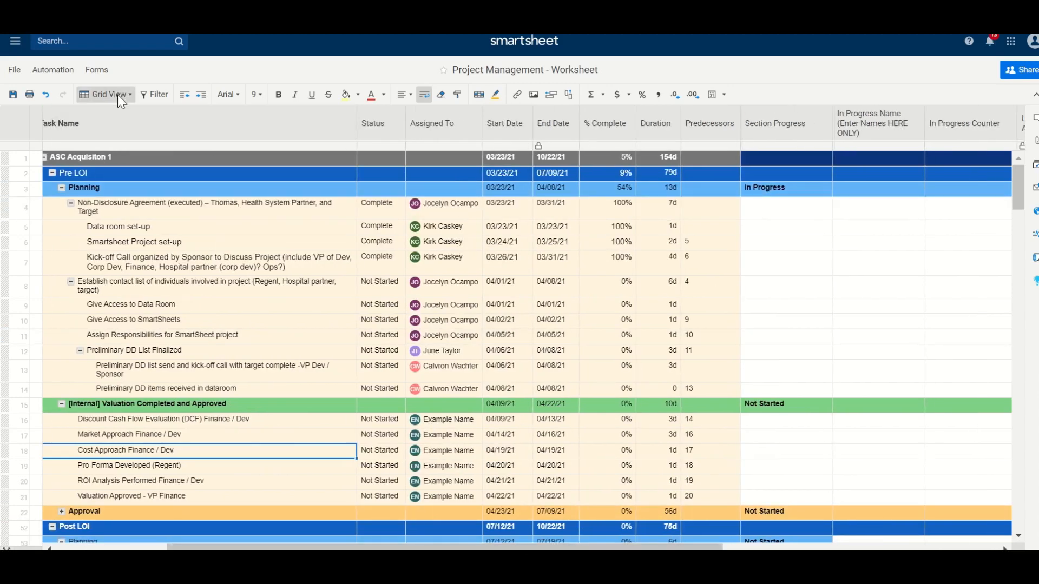
pyautogui.click(131, 130)
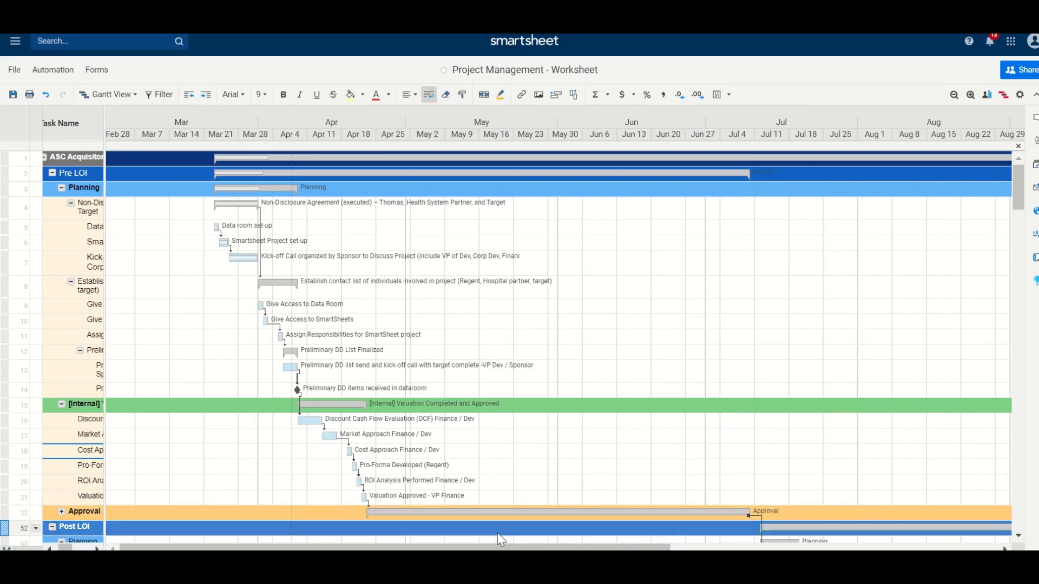
pyautogui.moveTo(499, 548); pyautogui.dragTo(397, 548)
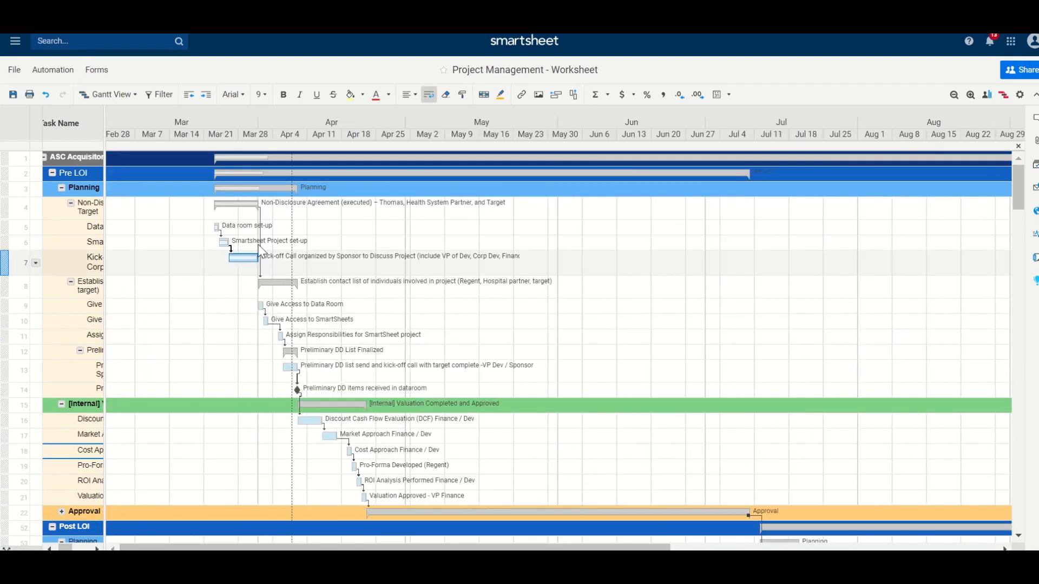
# Collapse the Planning and [Internal] Valuation Completed and Approved sections under Pre LOI.
pyautogui.click(63, 186)
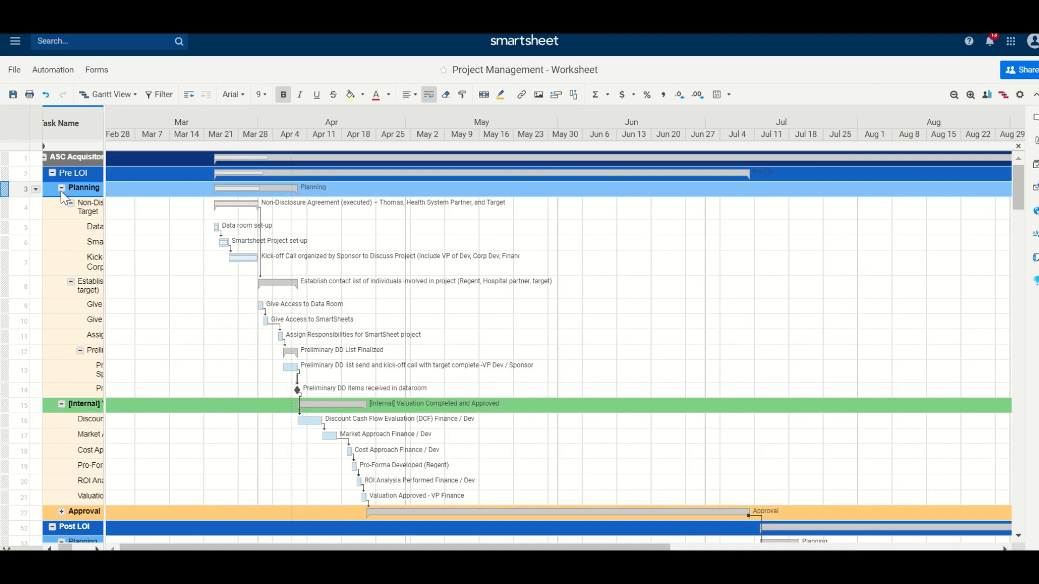
pyautogui.click(61, 187)
pyautogui.click(61, 202)
pyautogui.click(61, 203)
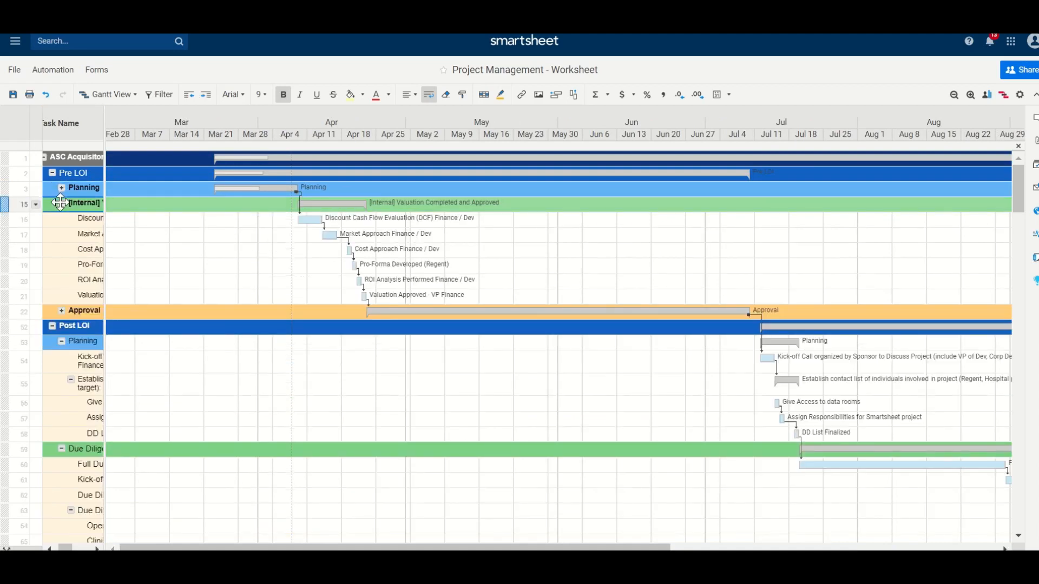
# Collapse every section under Post LOI, from Planning and Due Diligence through Project Funding & Closing Payment.
pyautogui.click(55, 249)
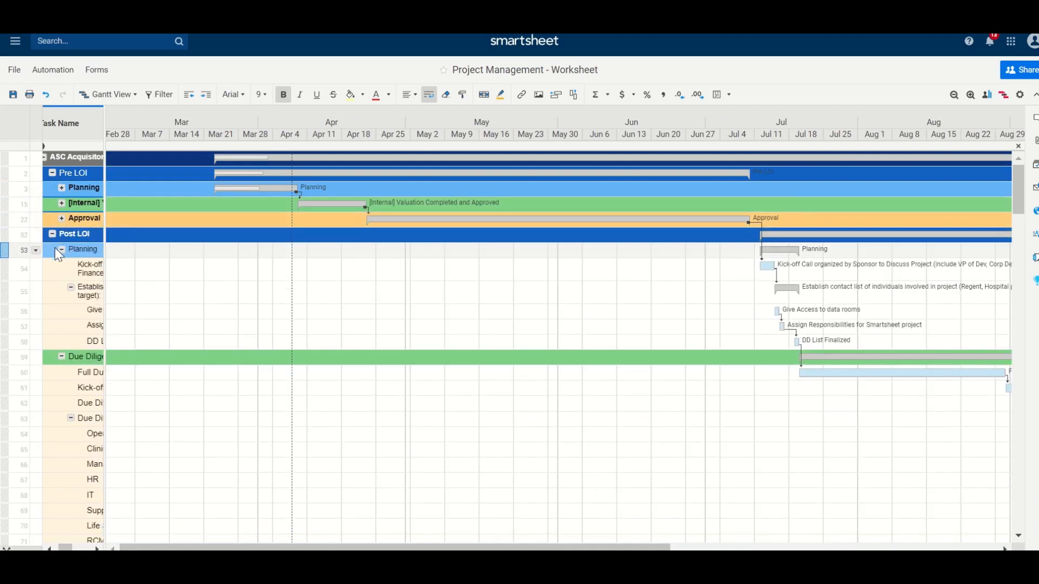
pyautogui.click(62, 249)
pyautogui.click(61, 264)
pyautogui.click(62, 264)
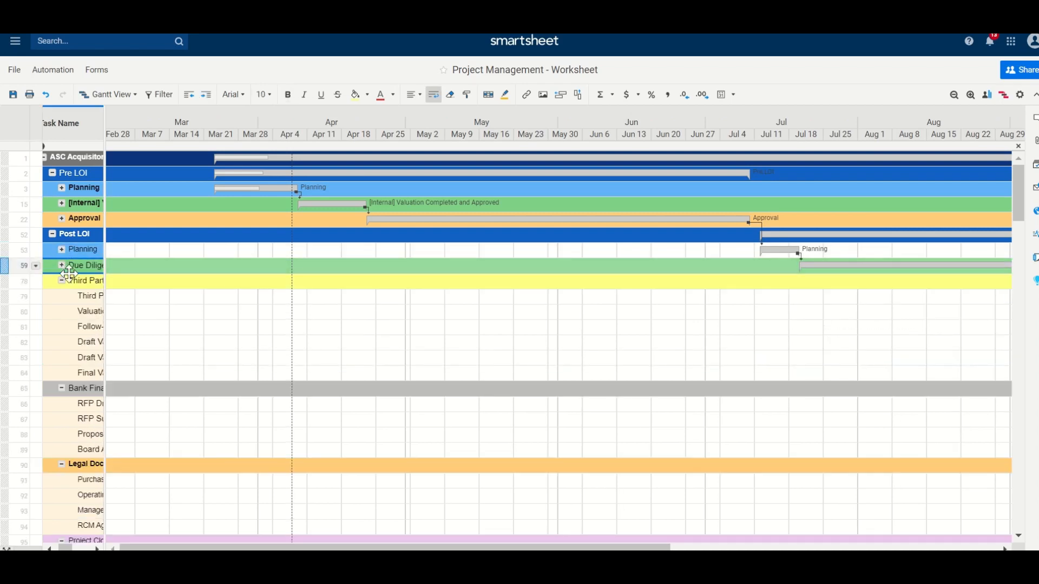
pyautogui.click(60, 282)
pyautogui.click(60, 281)
pyautogui.click(61, 296)
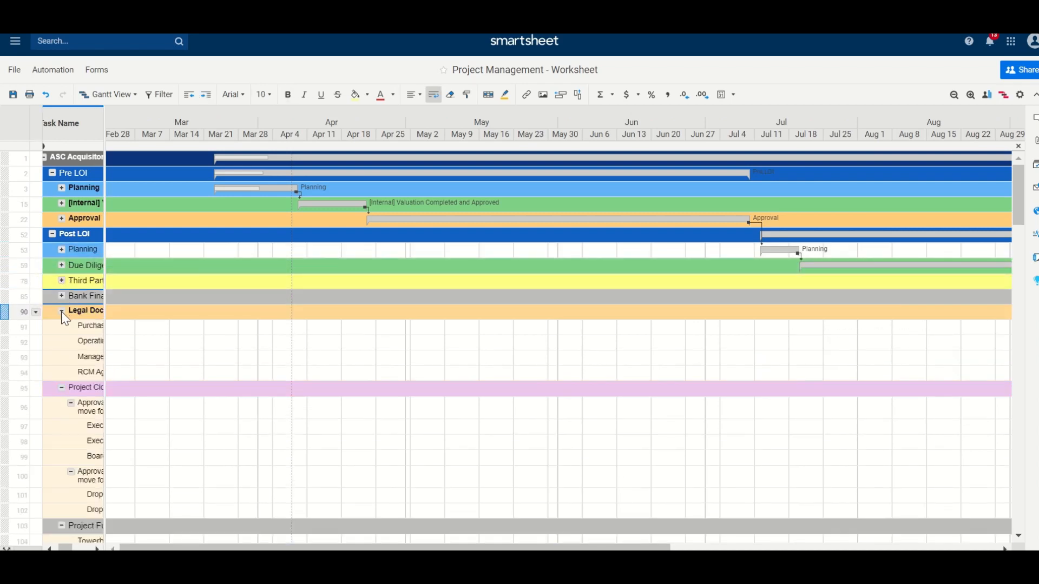
pyautogui.click(61, 312)
pyautogui.click(61, 325)
pyautogui.click(61, 341)
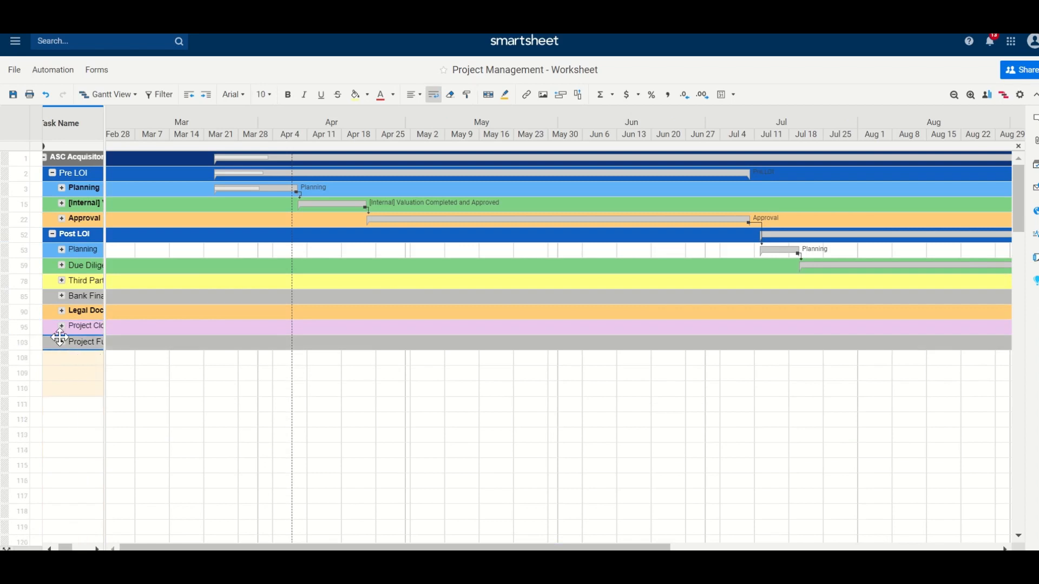
# Switch the worksheet from the project timeline back to Grid View.
pyautogui.click(589, 177)
pyautogui.moveTo(670, 547); pyautogui.dragTo(400, 493)
pyautogui.click(93, 93)
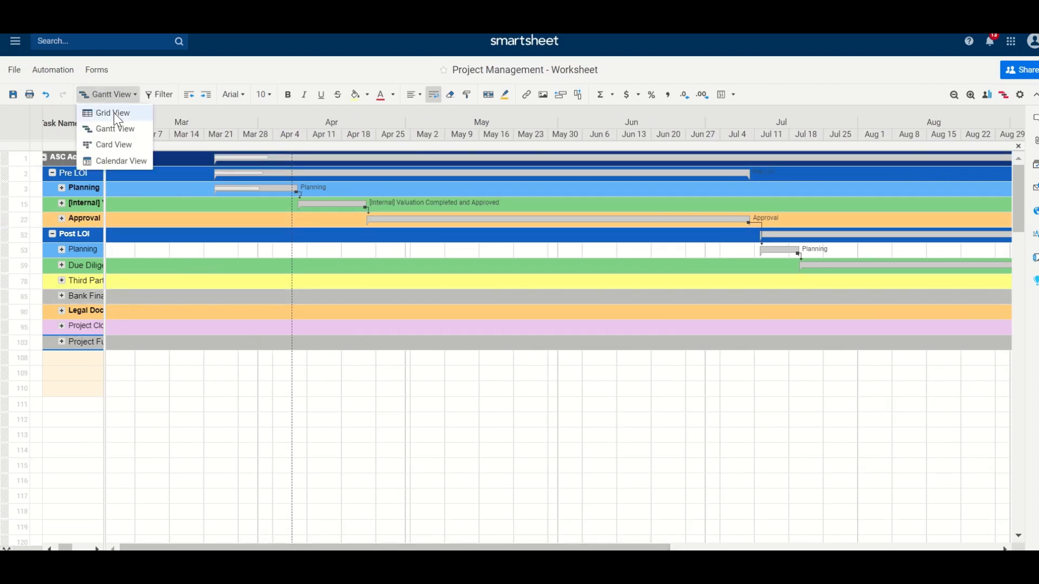
pyautogui.click(114, 113)
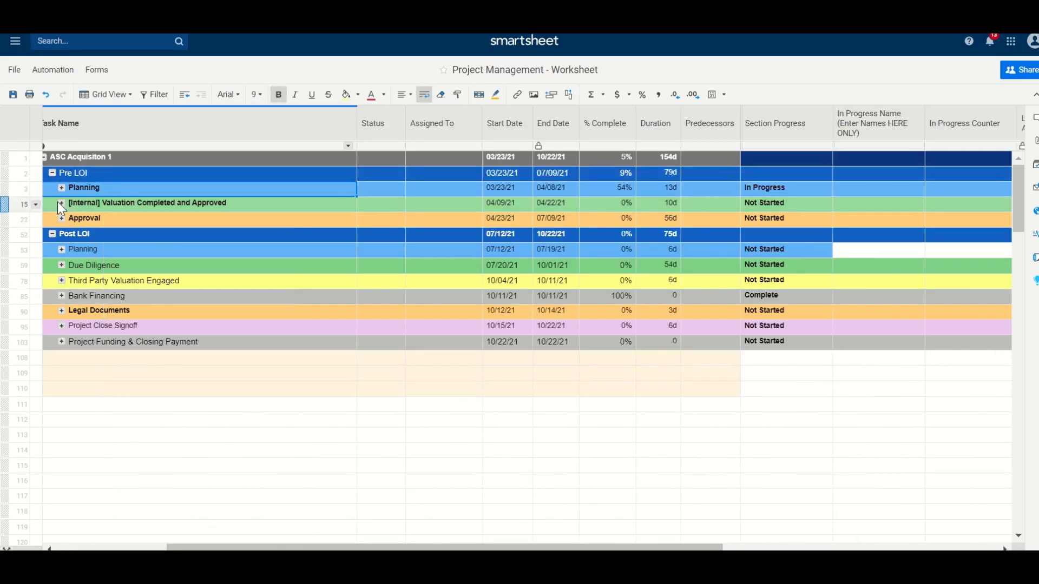
# Expand the Planning, [Internal] Valuation Completed and Approved, and Approval sections under Pre LOI.
pyautogui.click(62, 187)
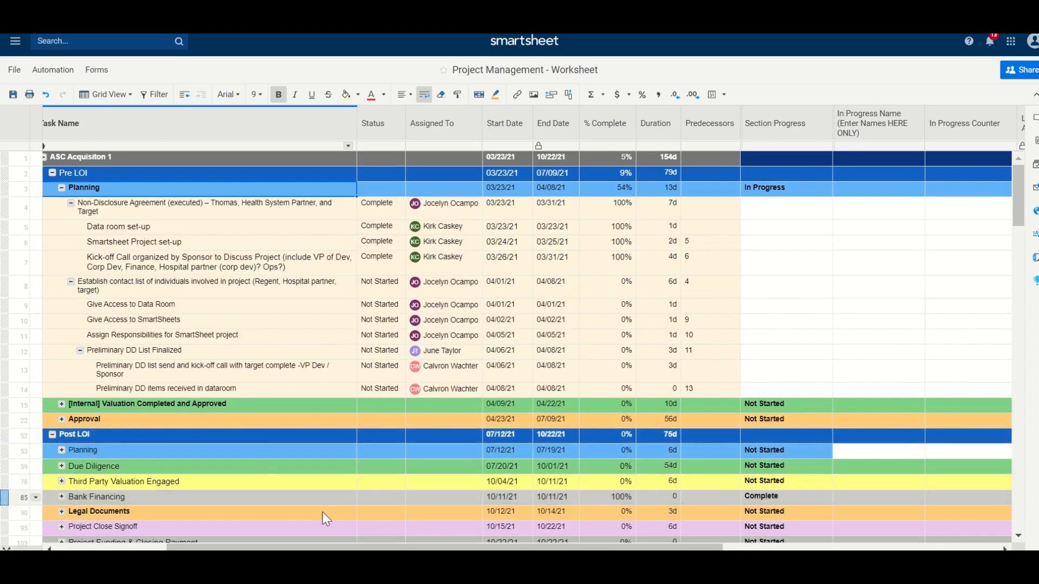
pyautogui.moveTo(293, 547); pyautogui.dragTo(177, 533)
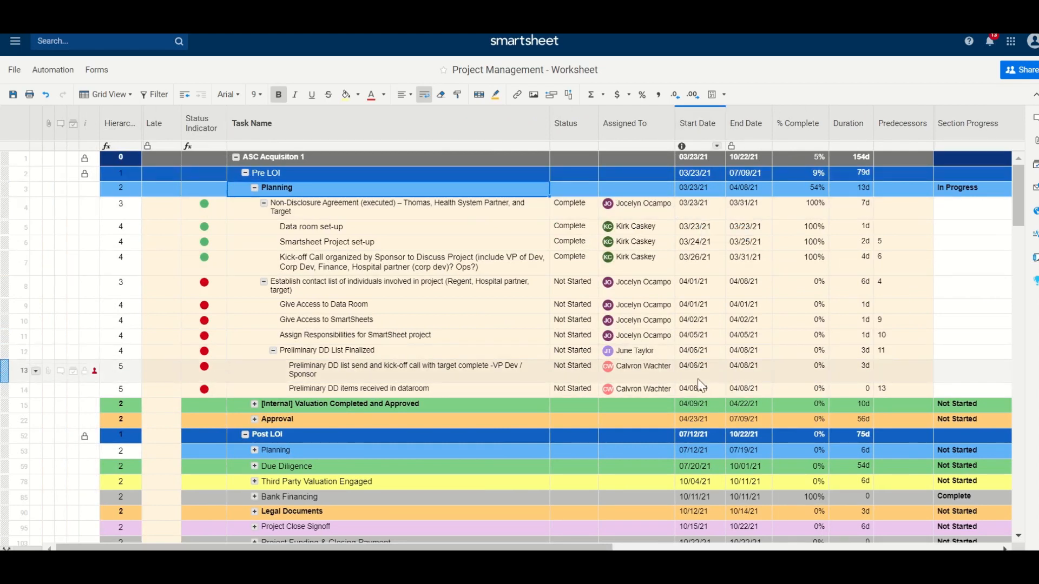
pyautogui.click(254, 404)
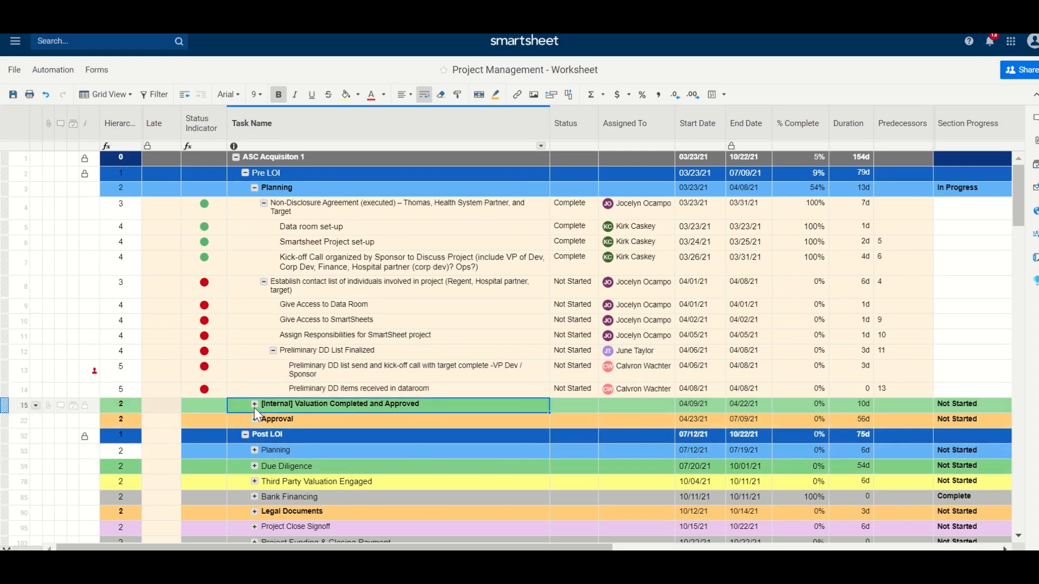
pyautogui.click(255, 512)
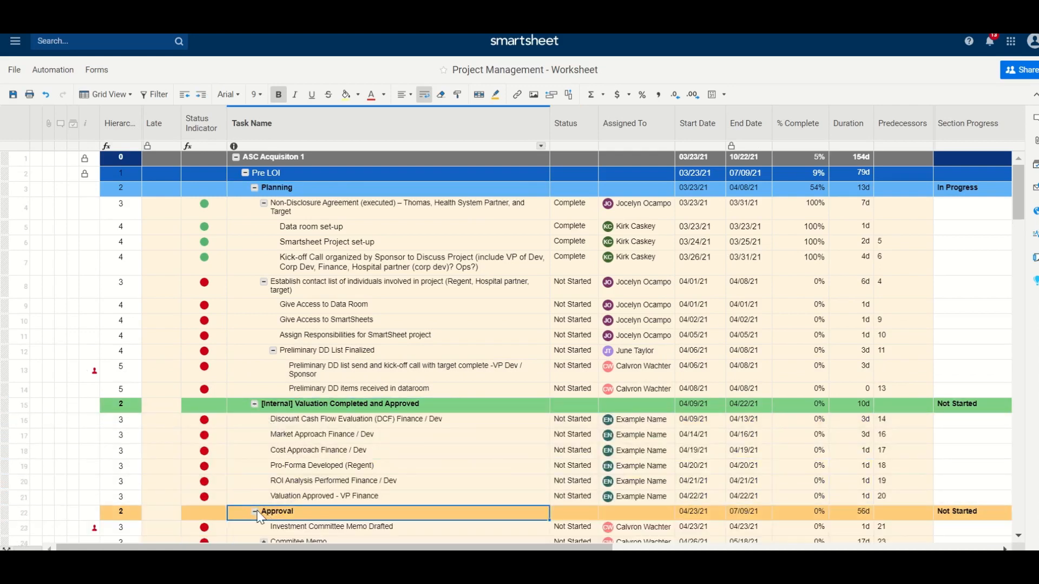
# Review the % Complete, Duration and Predecessors values of the Pre LOI tasks.
pyautogui.moveTo(455, 548); pyautogui.dragTo(596, 548)
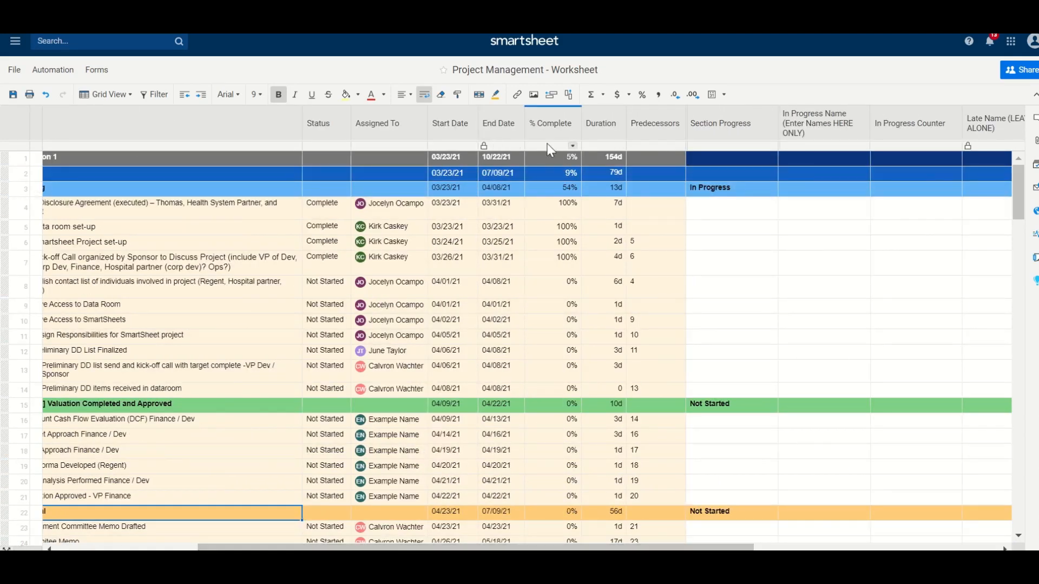
pyautogui.moveTo(557, 179); pyautogui.dragTo(555, 439)
pyautogui.moveTo(608, 227); pyautogui.dragTo(618, 428)
pyautogui.click(644, 209)
pyautogui.moveTo(651, 224); pyautogui.dragTo(681, 410)
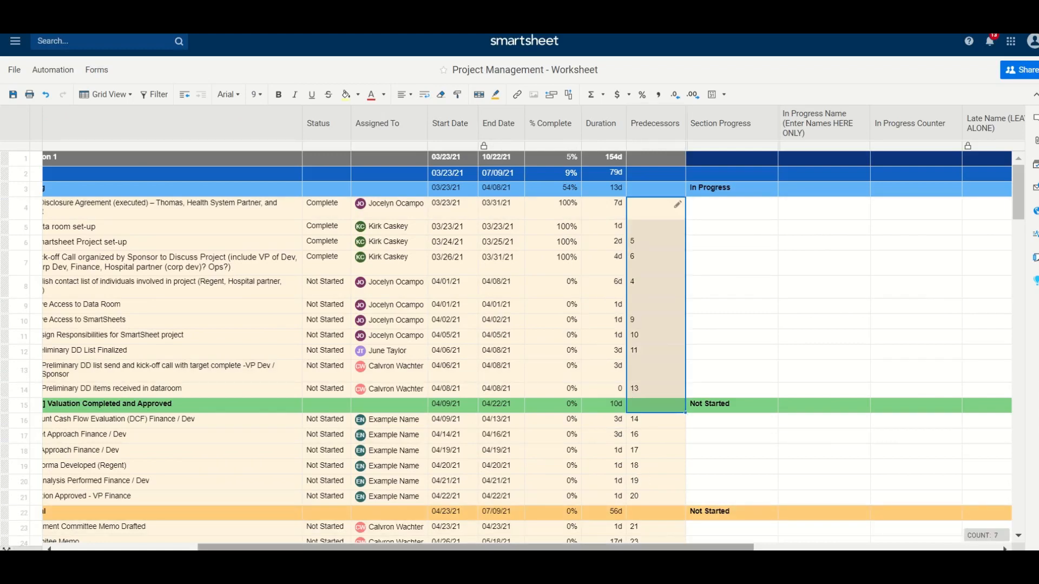
# Inspect the Late counter column and the list of people in the In Progress Name column near row 197.
pyautogui.moveTo(606, 548); pyautogui.dragTo(886, 548)
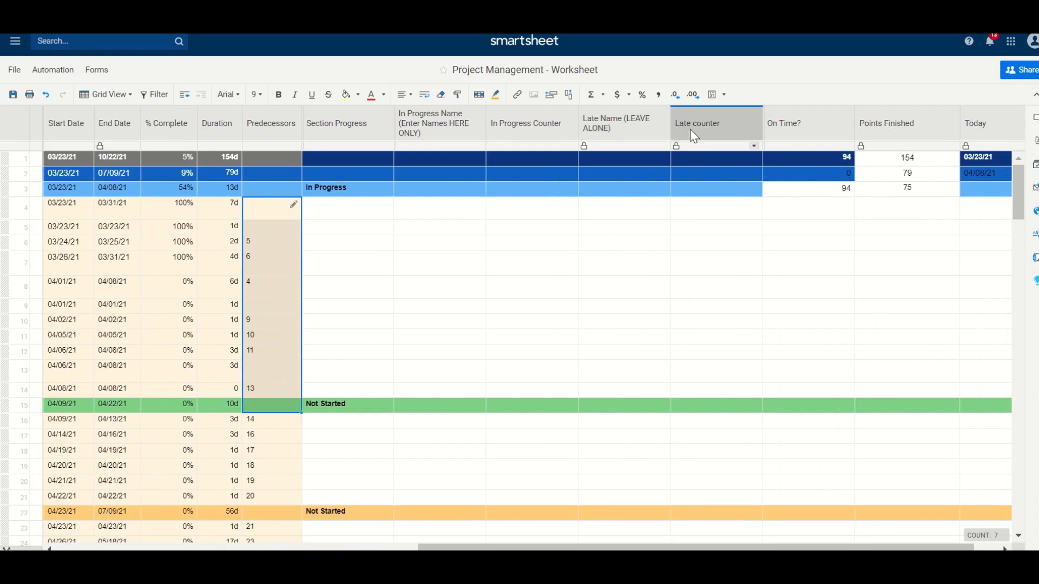
pyautogui.click(716, 130)
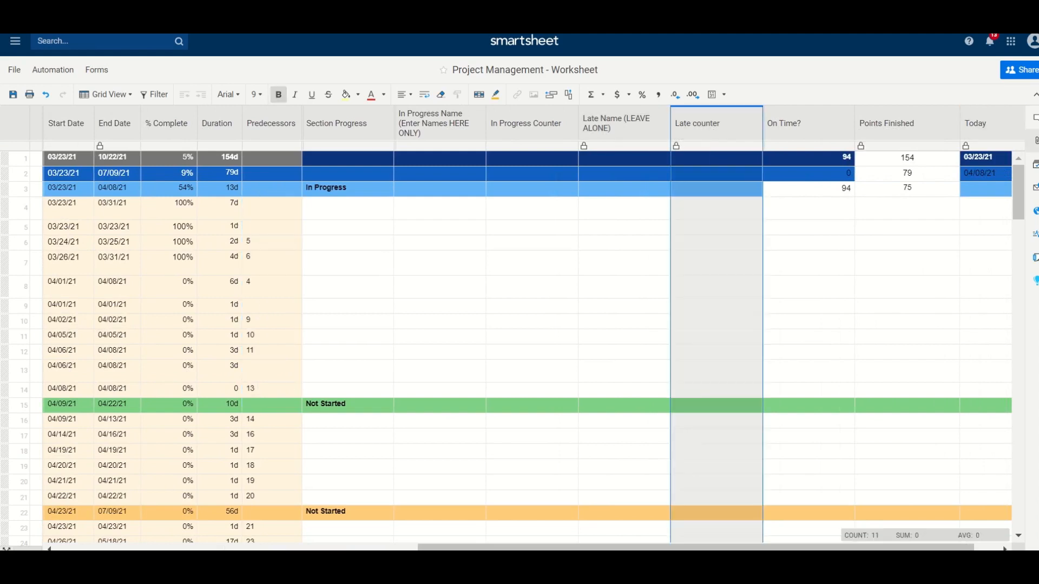
pyautogui.scroll(-10, 1019, 184)
pyautogui.scroll(-20, 521, 346)
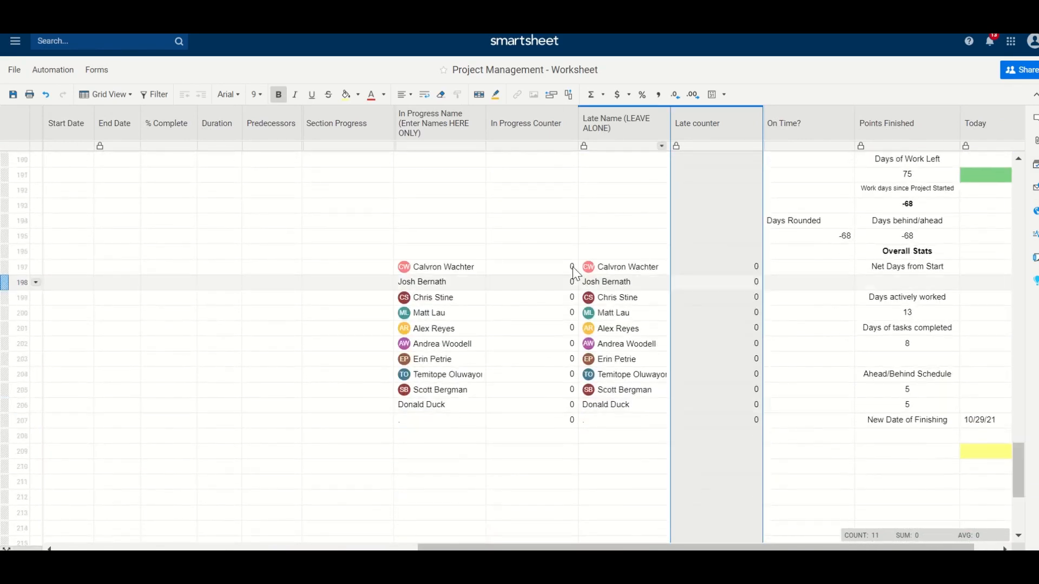
pyautogui.click(432, 237)
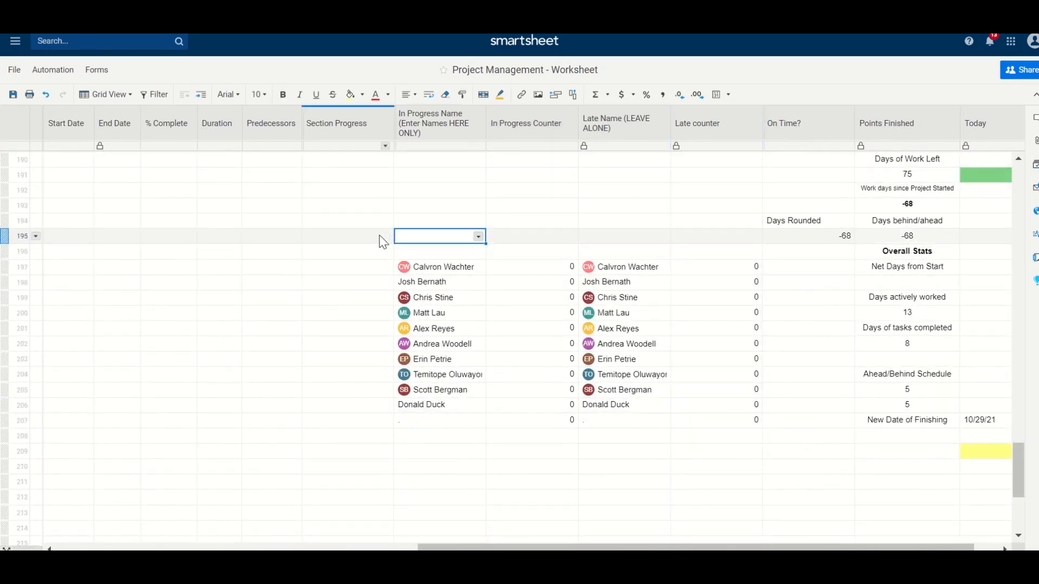
pyautogui.moveTo(427, 267); pyautogui.dragTo(418, 403)
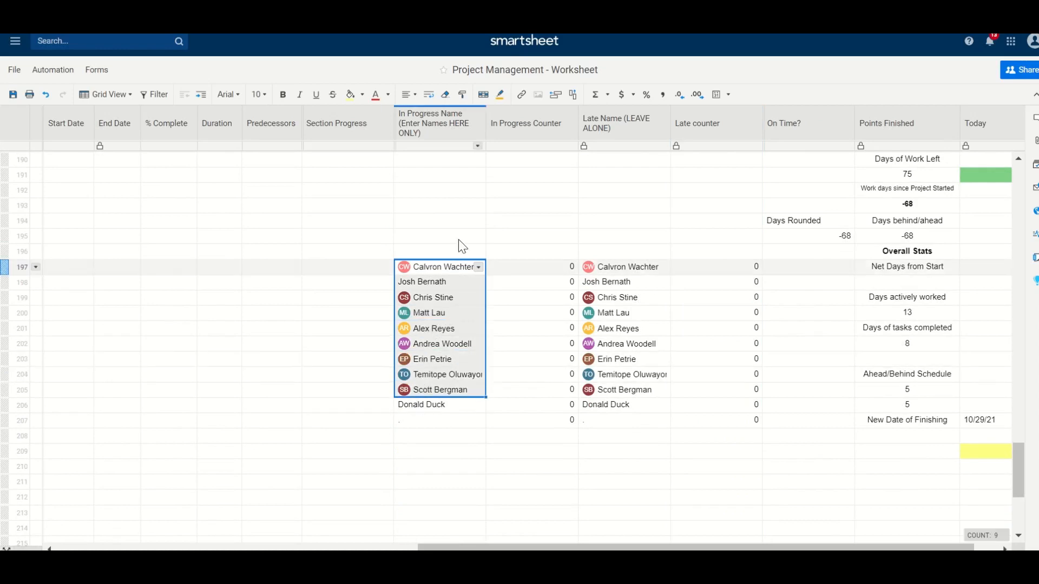
# Enter the label "Enter Names Below" in row 194 of the In Progress Name column.
pyautogui.click(447, 219)
pyautogui.write('Enter Names Below')
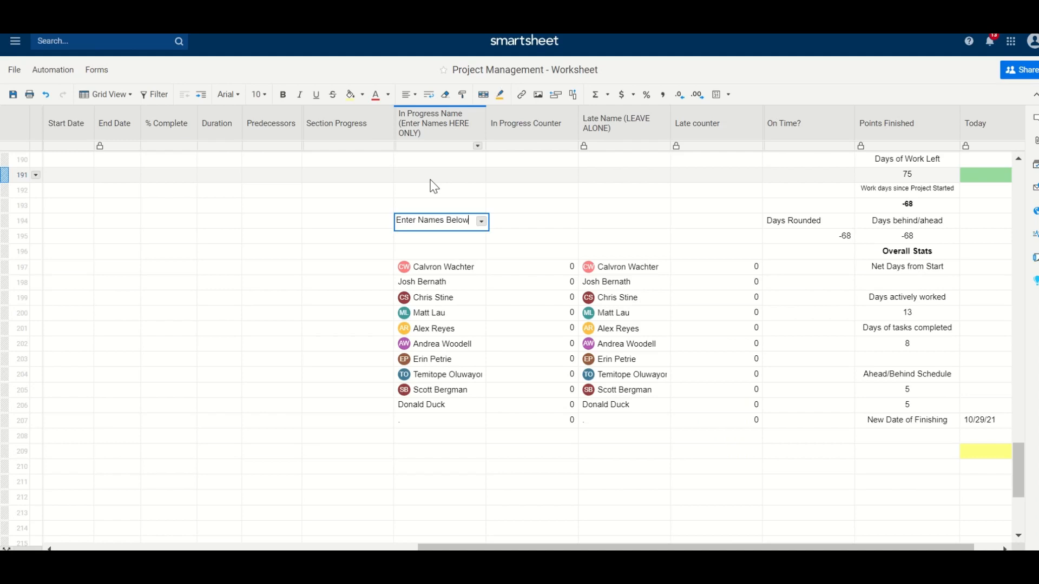
pyautogui.press('Return')
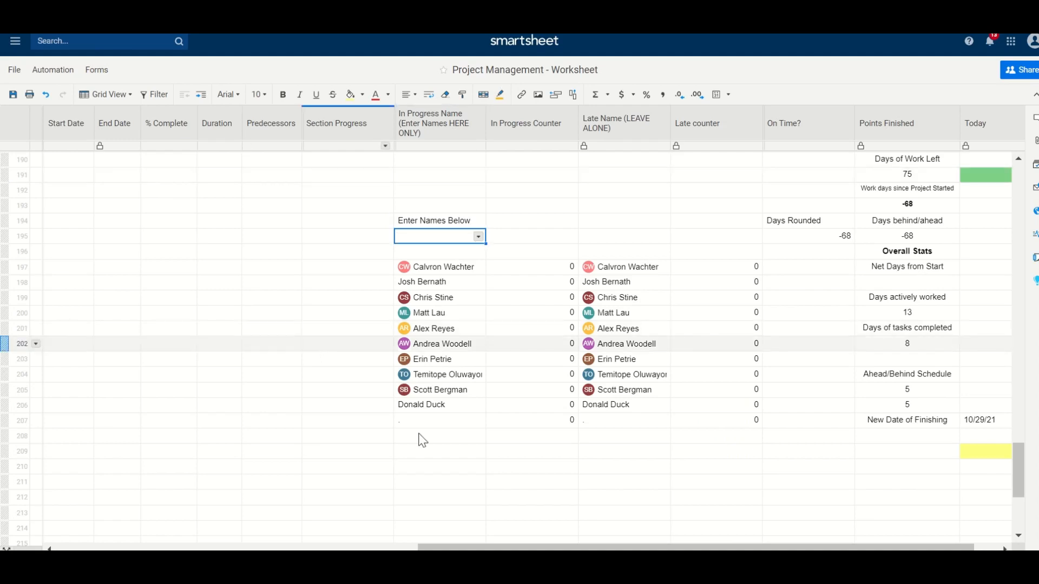
# Assign the Data room set-up task to a newly added contact, filling in the contact's name and e-mail address.
pyautogui.moveTo(452, 547); pyautogui.dragTo(92, 538)
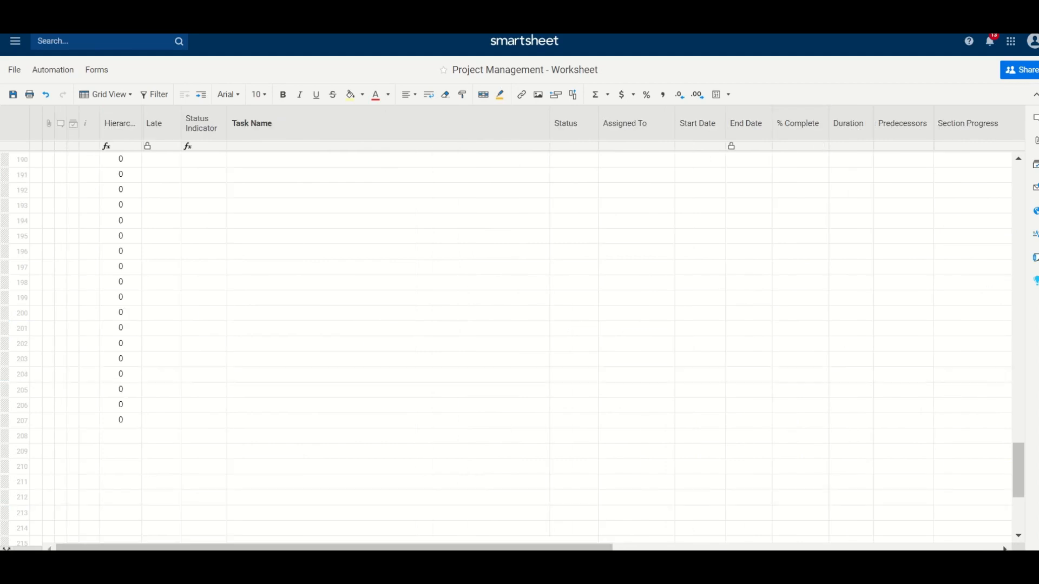
pyautogui.moveTo(1019, 457); pyautogui.dragTo(995, 161)
pyautogui.click(633, 227)
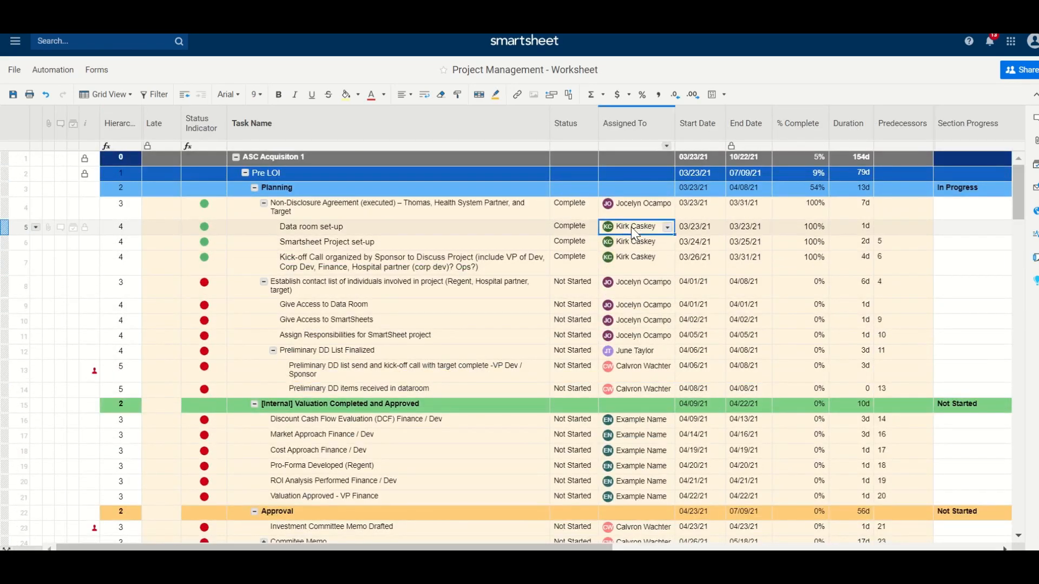
pyautogui.click(635, 229)
pyautogui.click(820, 321)
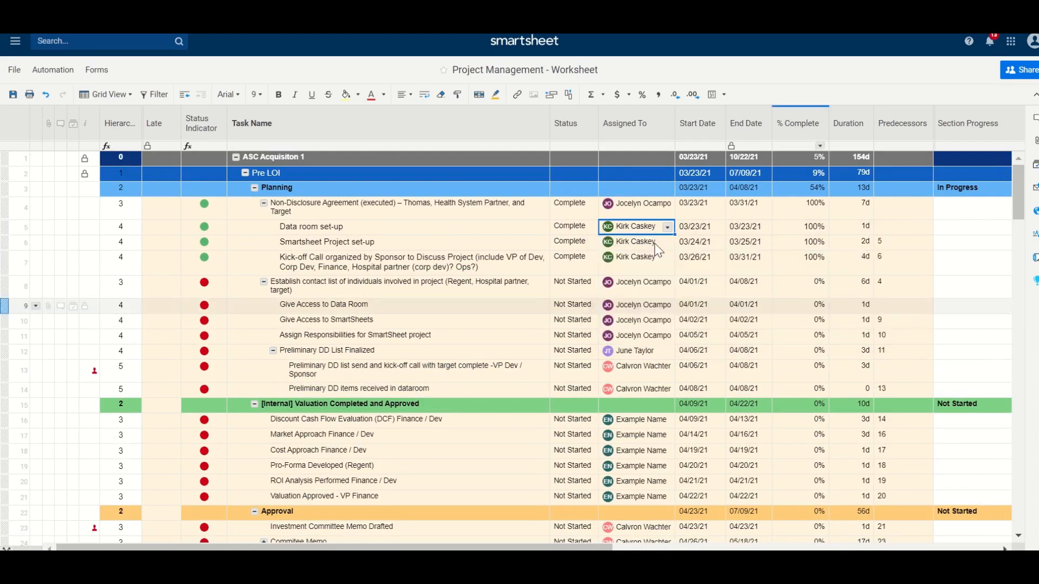
pyautogui.click(668, 227)
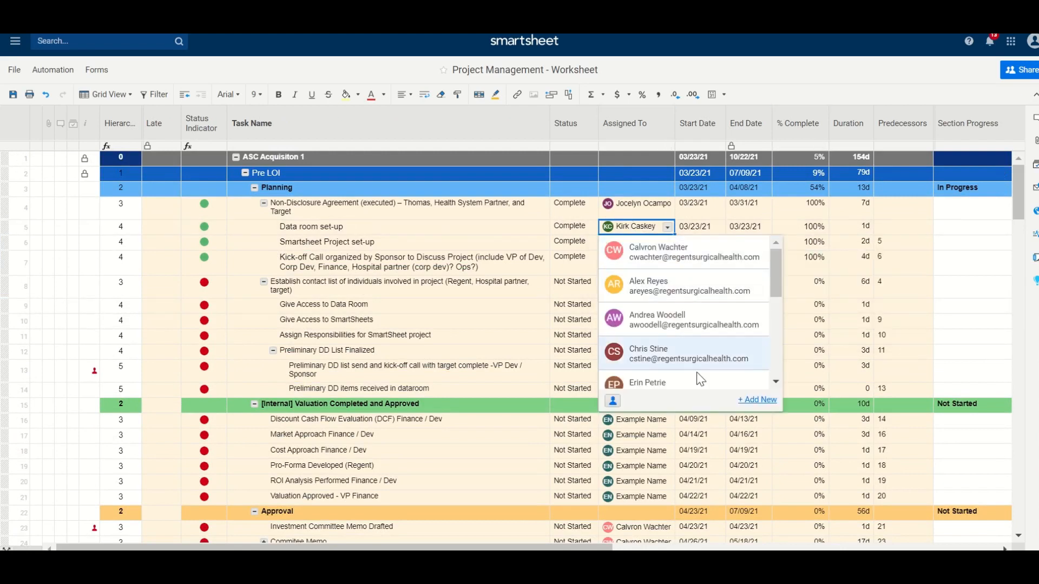
pyautogui.click(756, 403)
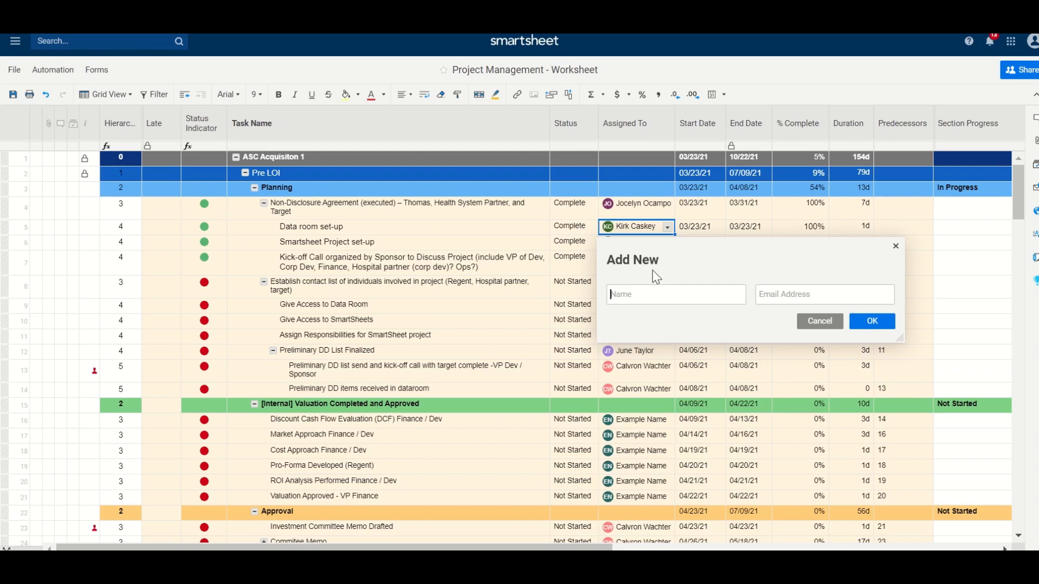
pyautogui.write('Tas')
pyautogui.click(807, 295)
pyautogui.write('Tdeve')
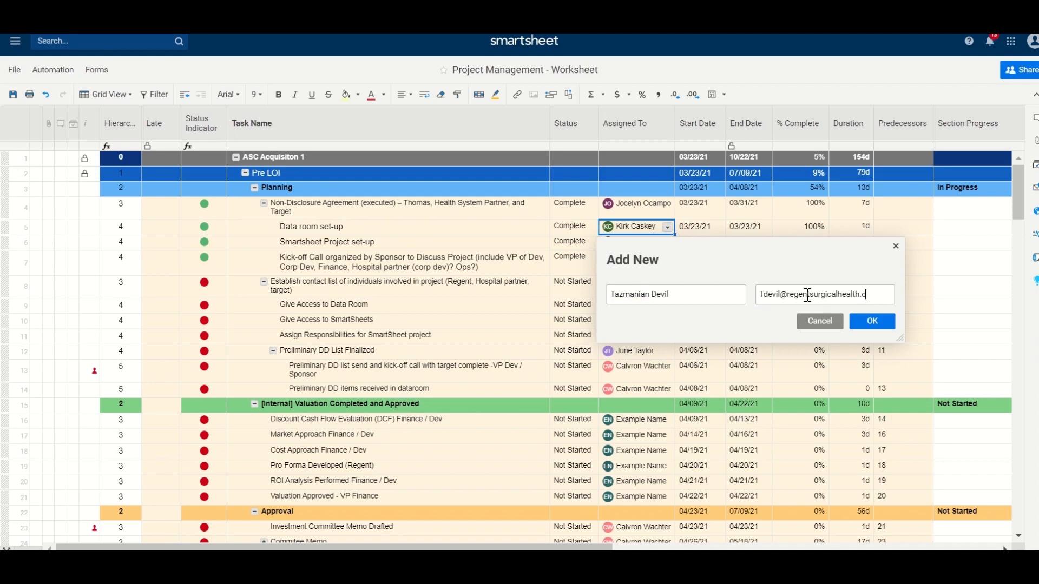
pyautogui.click(870, 322)
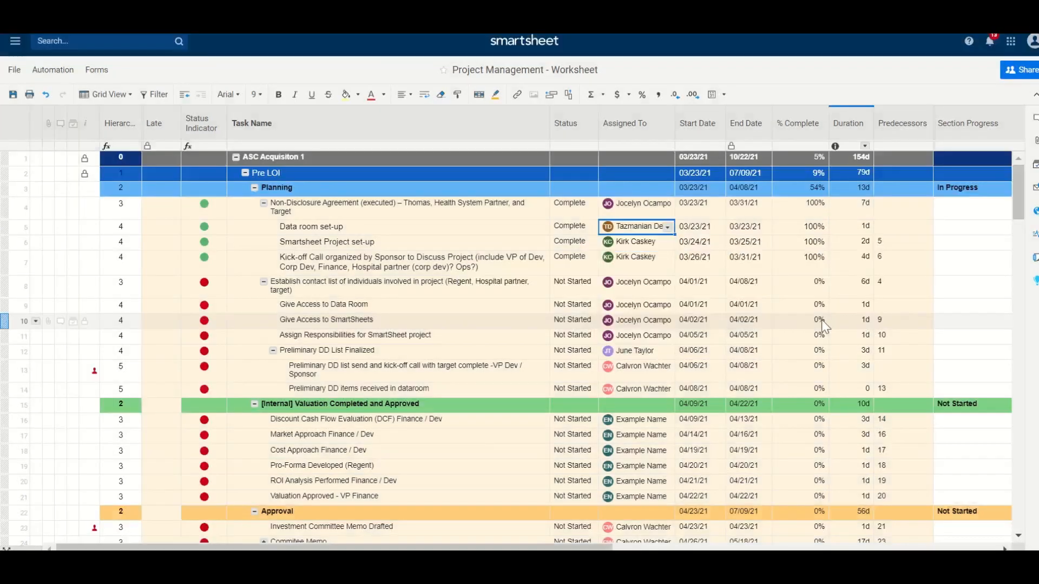
# Look through the Assigned To contact choices of the Data room set-up task for the newly added contact.
pyautogui.click(667, 227)
pyautogui.scroll(-5, 677, 281)
pyautogui.scroll(-1, 677, 279)
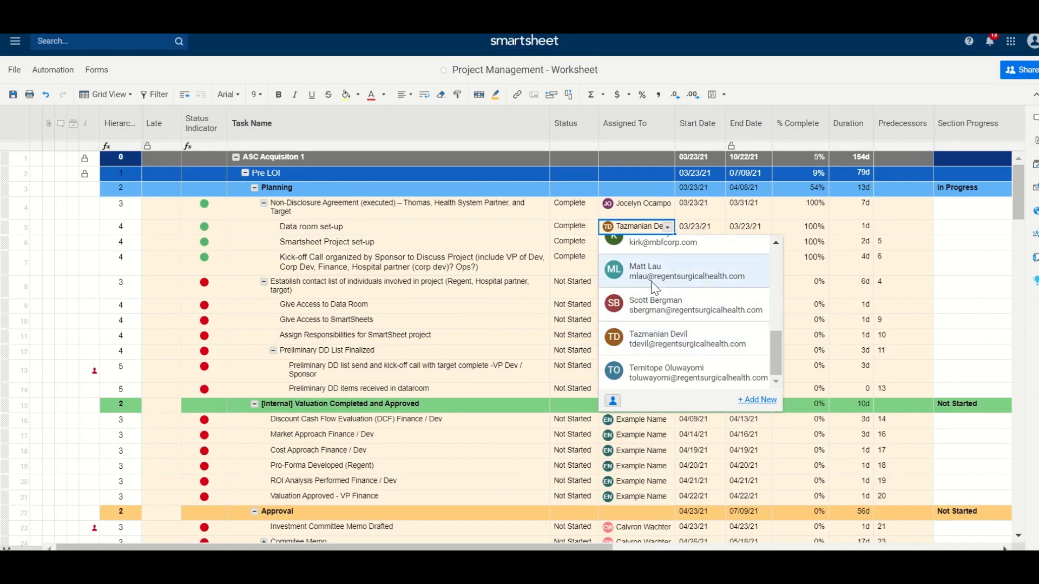
pyautogui.click(502, 238)
pyautogui.click(639, 268)
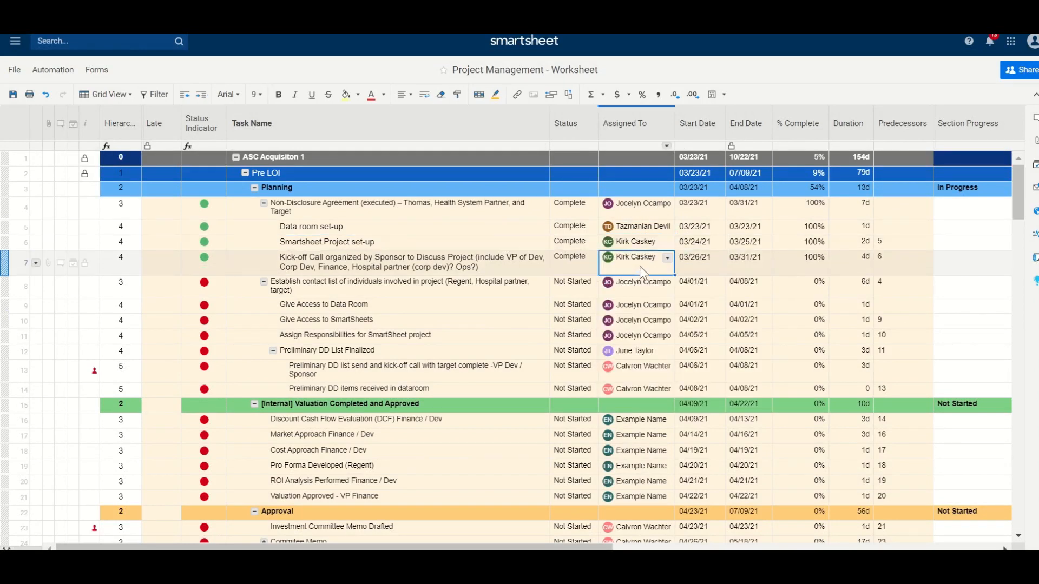
# Replace the placeholder in row 207 of the In Progress Name column with the new contact and save the sheet.
pyautogui.moveTo(575, 549); pyautogui.dragTo(973, 494)
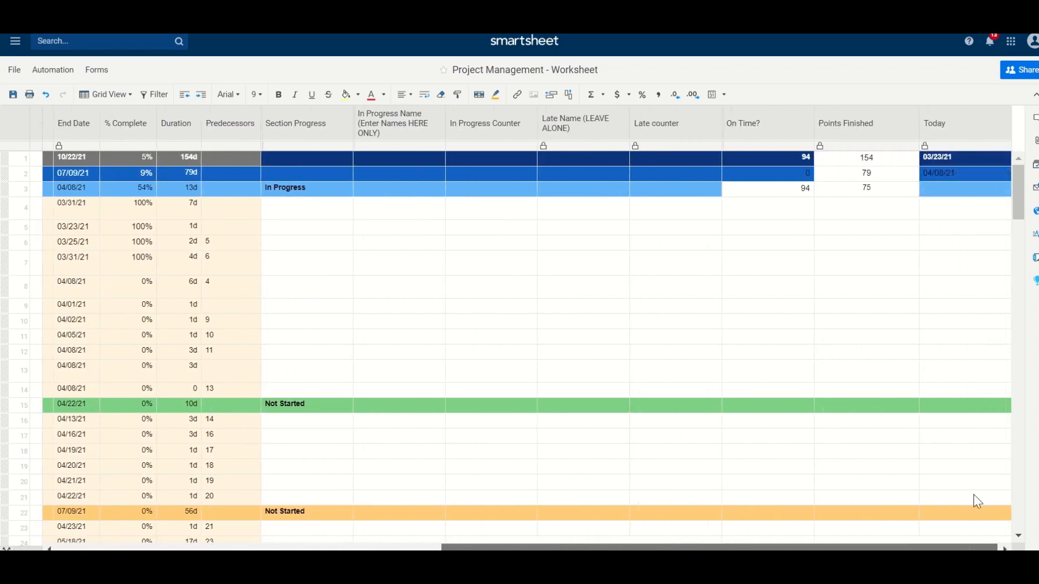
pyautogui.scroll(-10, 755, 400)
pyautogui.scroll(-15, 755, 399)
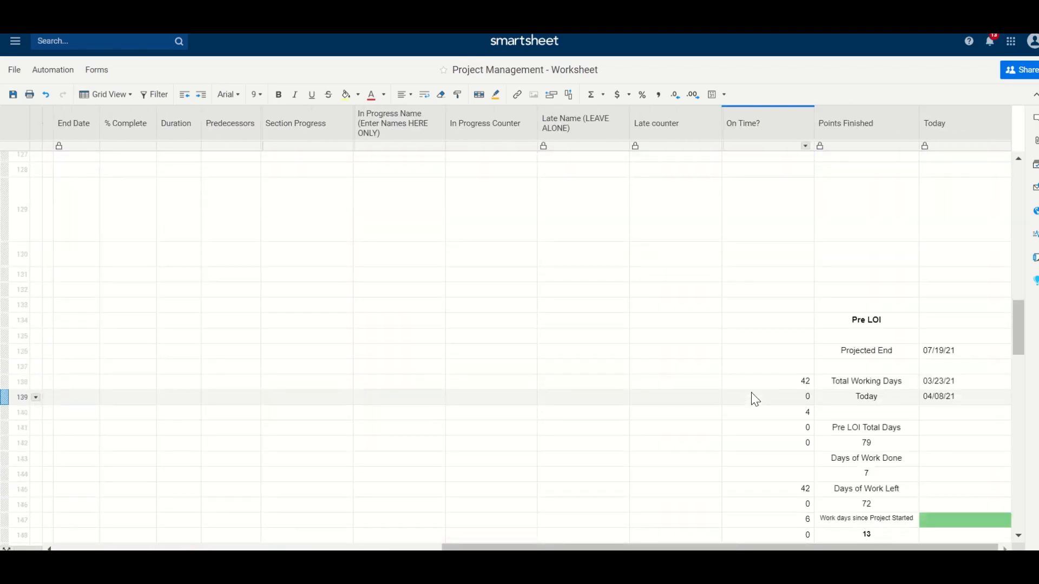
pyautogui.scroll(-6, 755, 400)
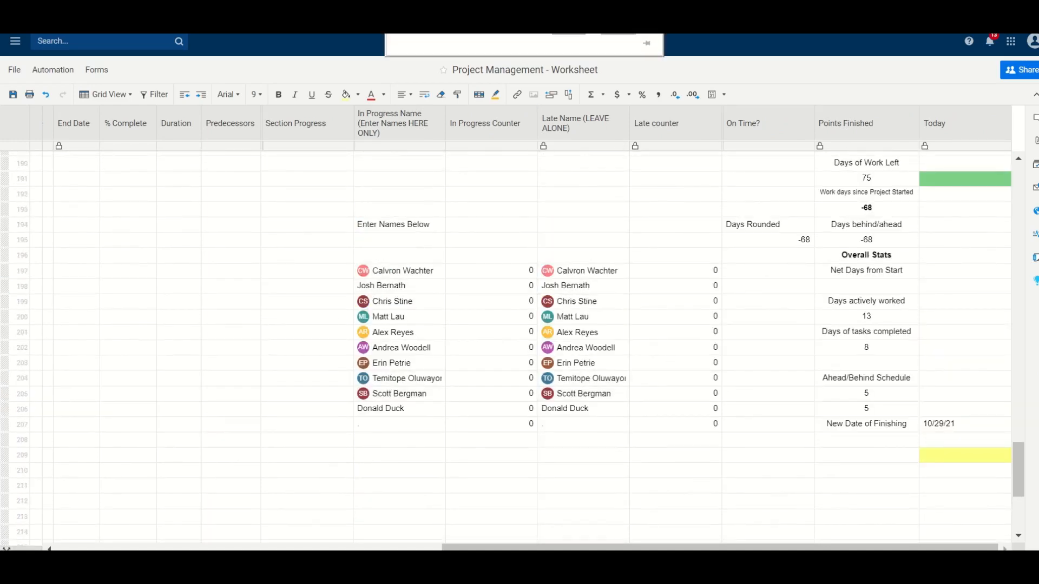
pyautogui.click(411, 424)
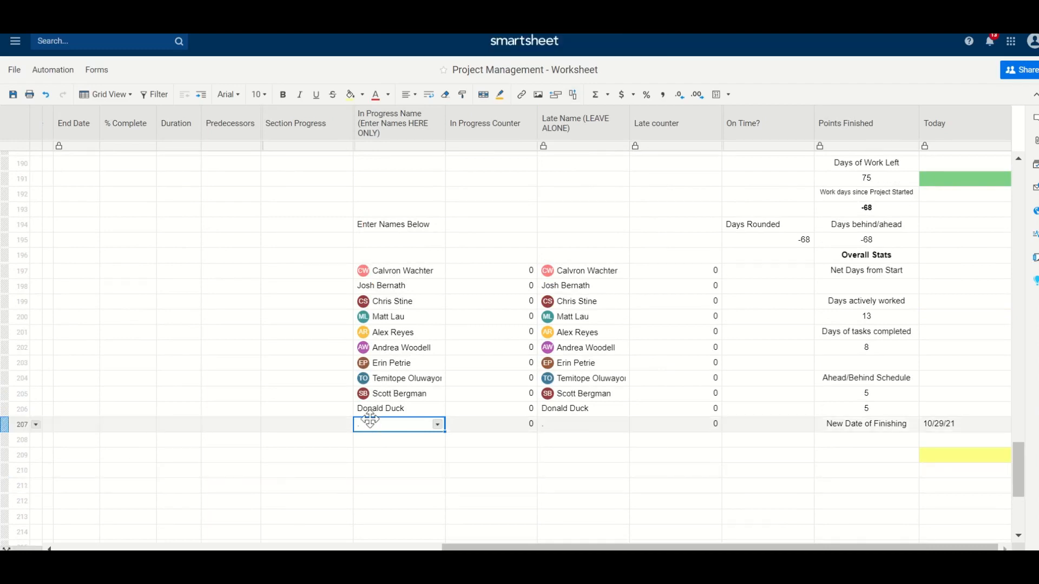
pyautogui.write('Ta')
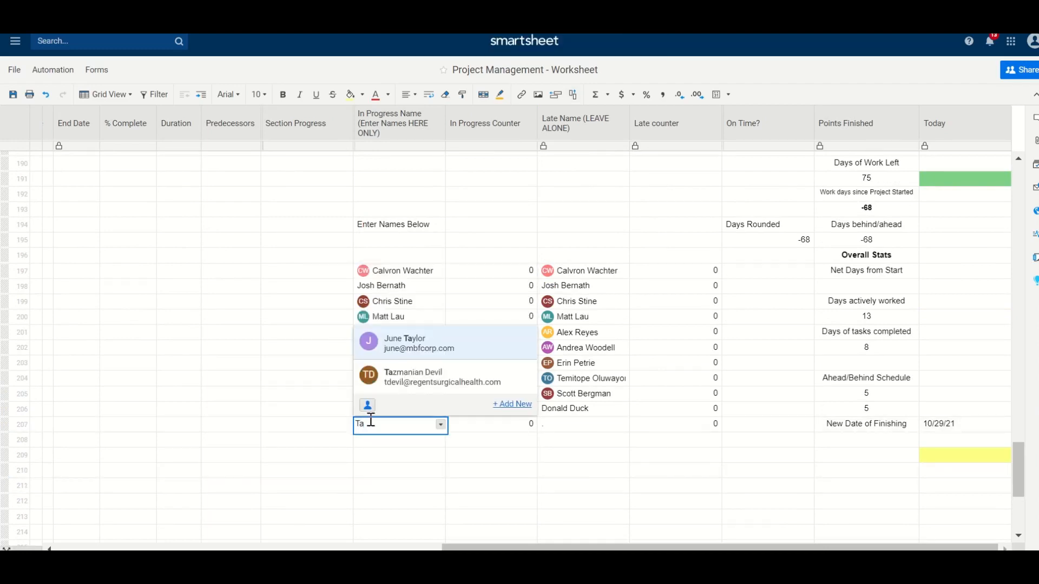
pyautogui.click(406, 373)
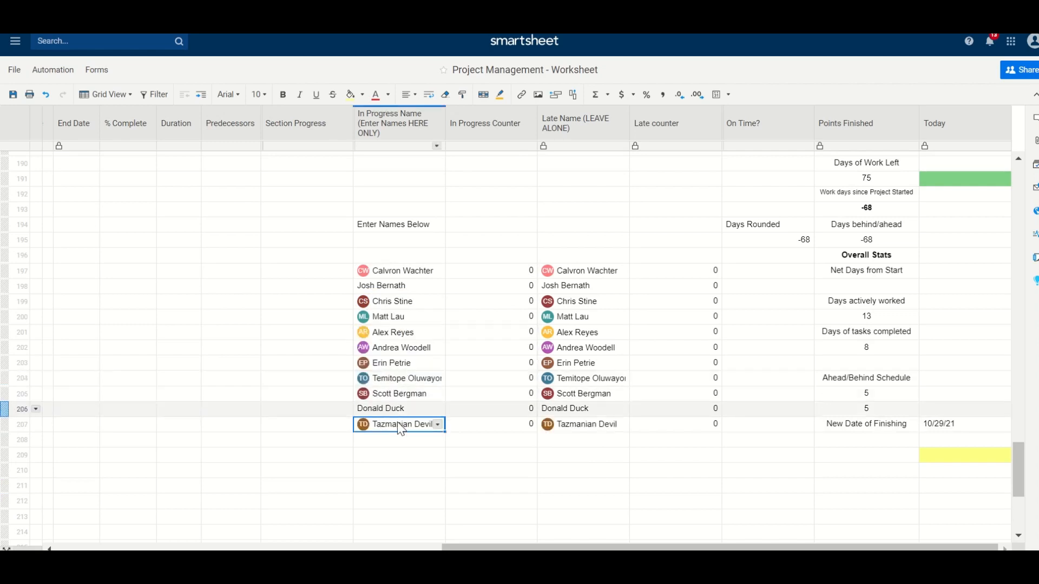
pyautogui.press('Return')
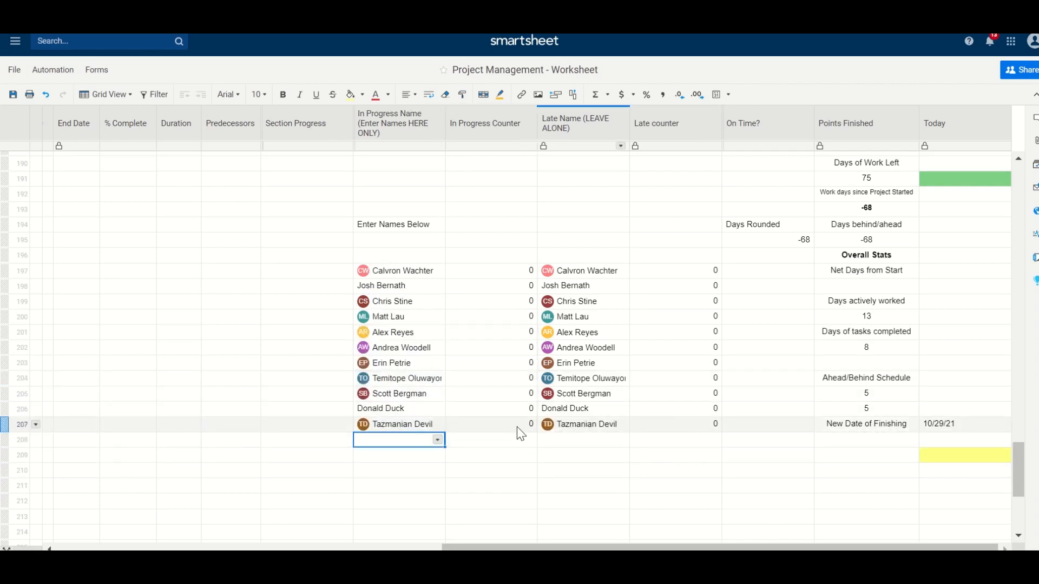
pyautogui.click(11, 96)
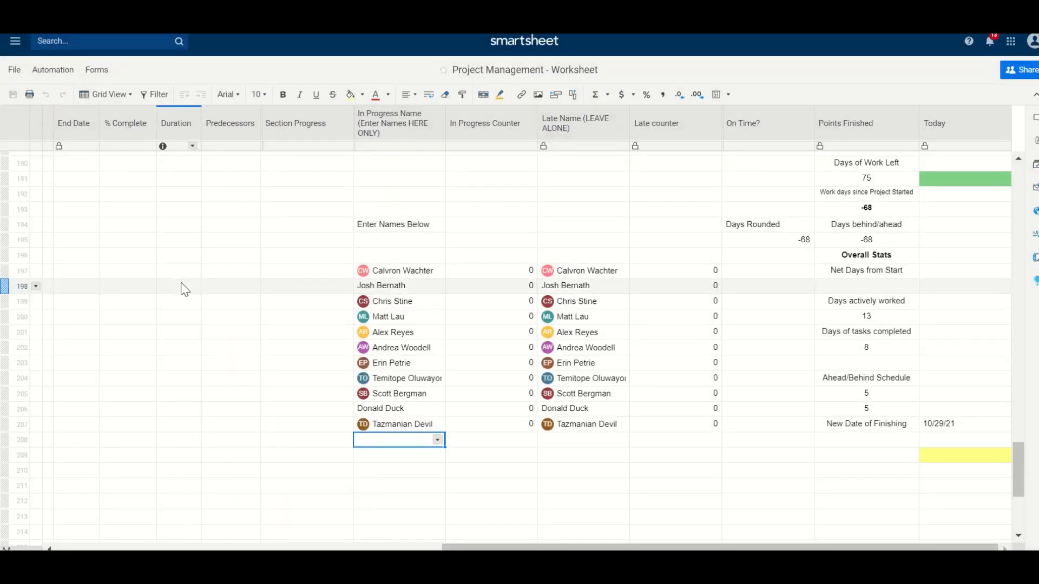
# Return to the first rows of the worksheet and select the Section Progress column.
pyautogui.scroll(15, 184, 290)
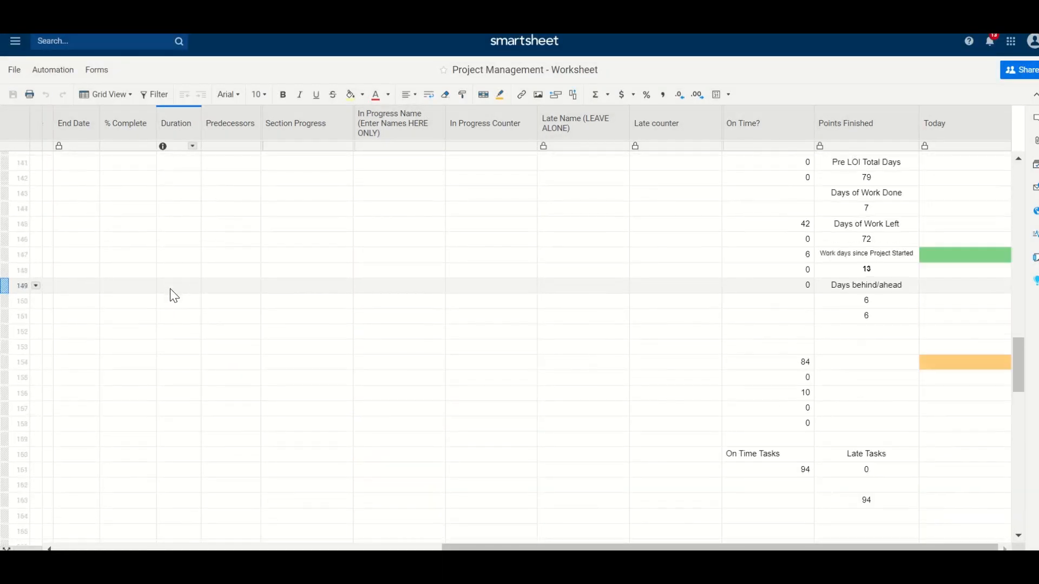
pyautogui.scroll(20, 173, 292)
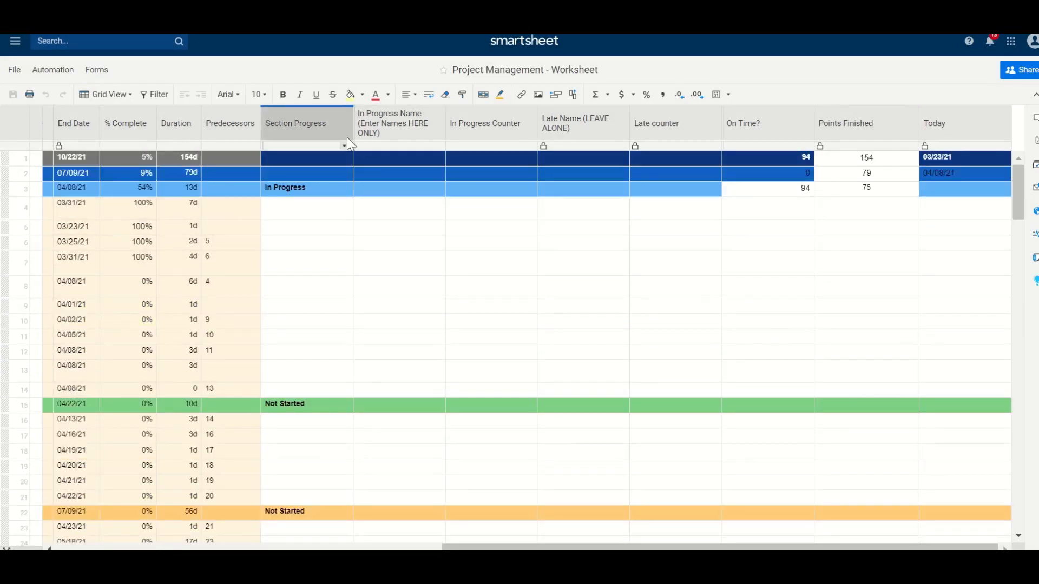
pyautogui.click(306, 131)
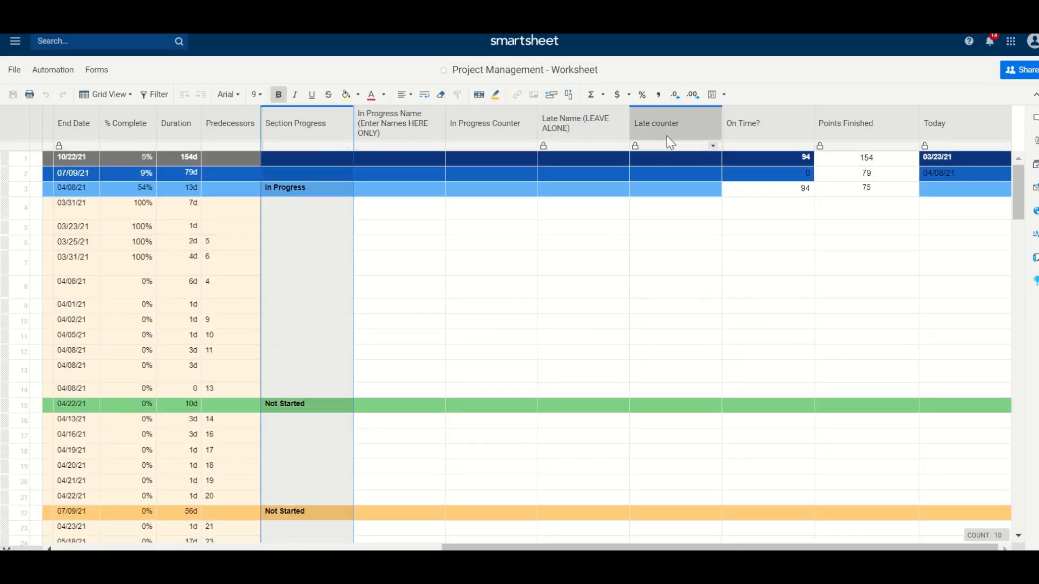
# Hide the On Time? and Points Finished columns of the worksheet.
pyautogui.rightClick(800, 129)
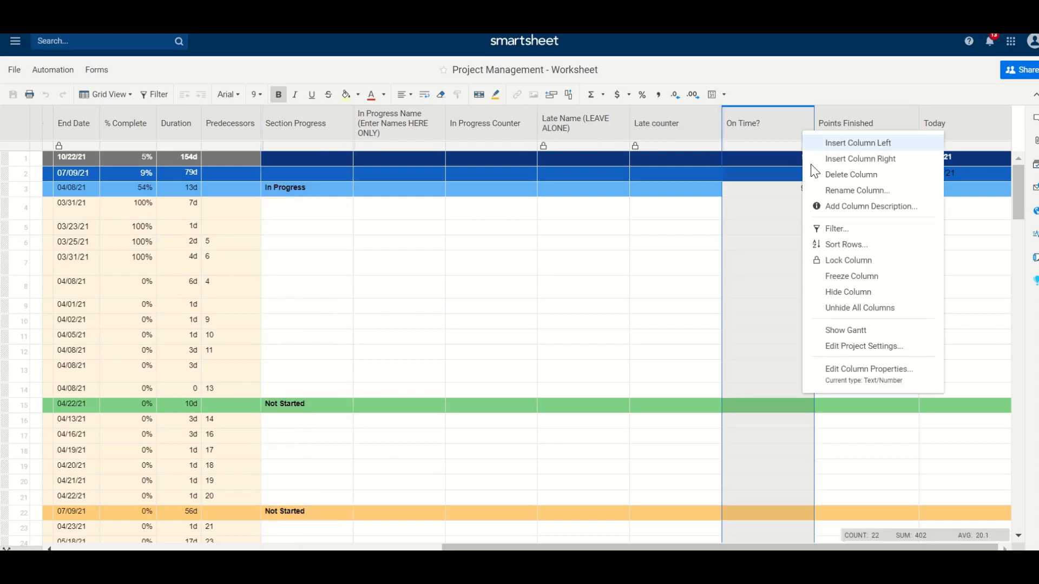
pyautogui.click(852, 293)
pyautogui.rightClick(839, 130)
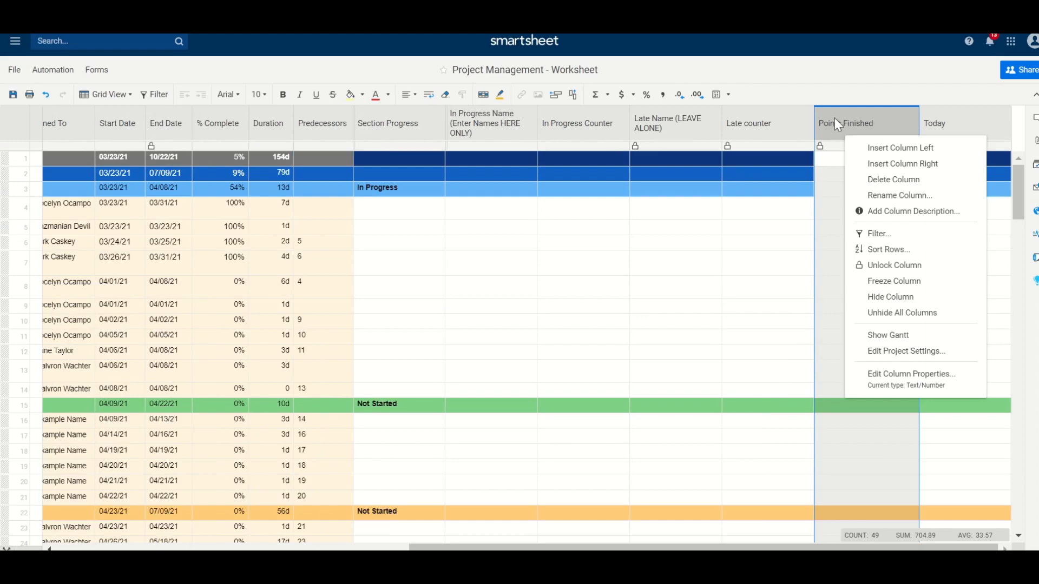
pyautogui.click(930, 298)
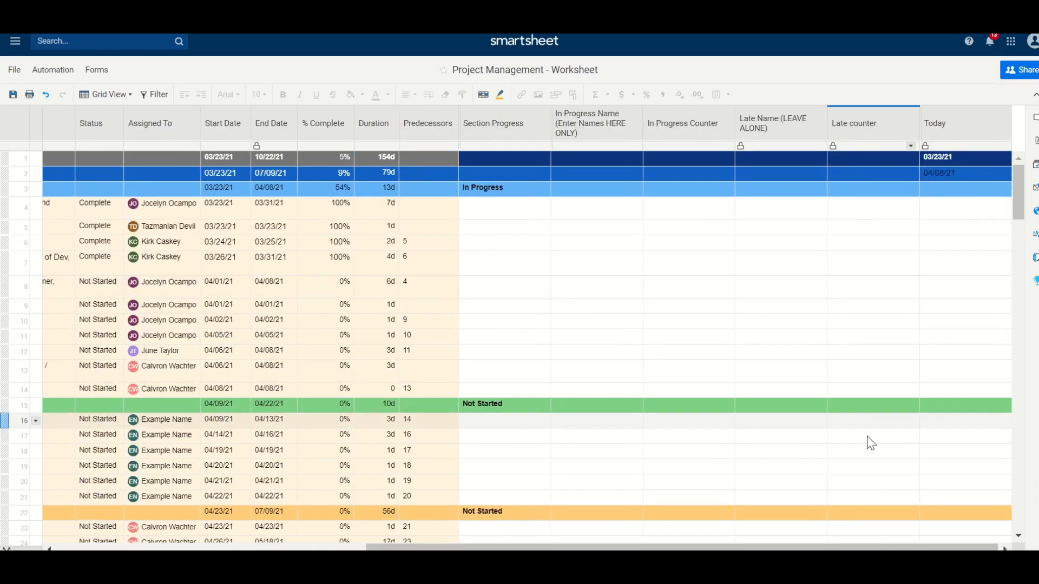
# Review the main task columns by selecting % Complete, Start Date, Assigned To and Predecessors in turn.
pyautogui.moveTo(741, 548); pyautogui.dragTo(432, 522)
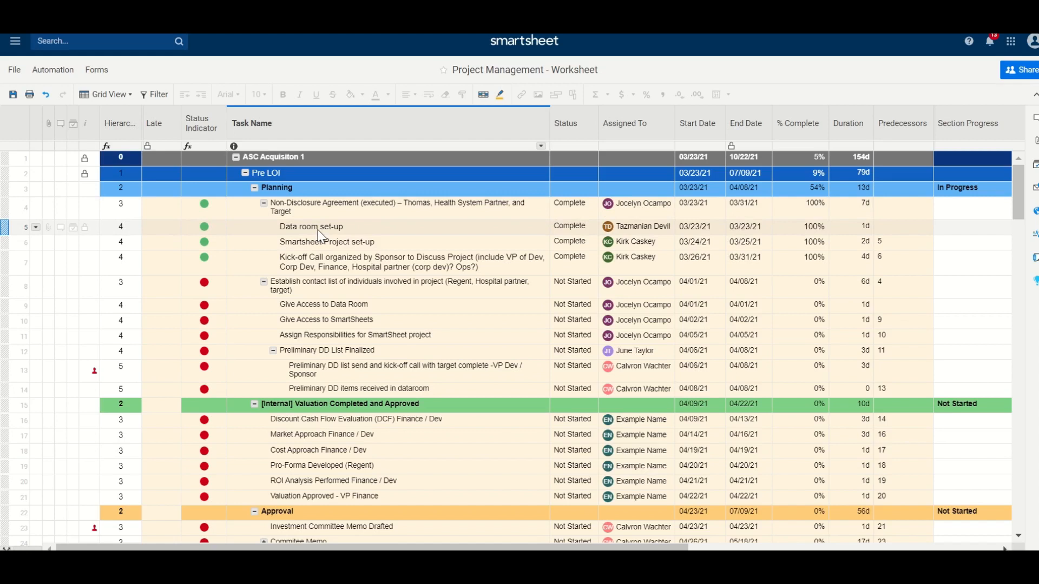
pyautogui.click(790, 128)
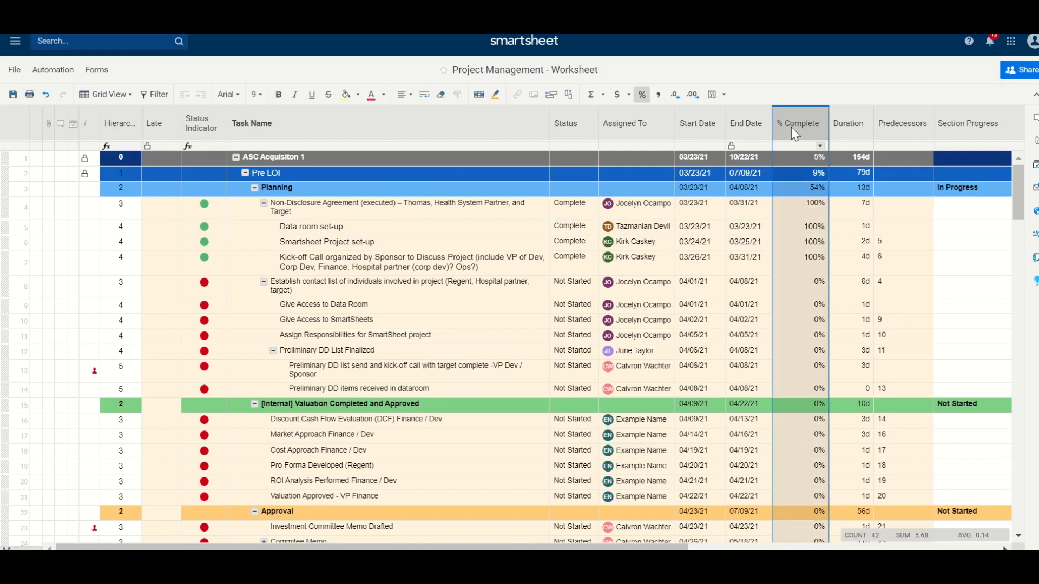
pyautogui.click(716, 125)
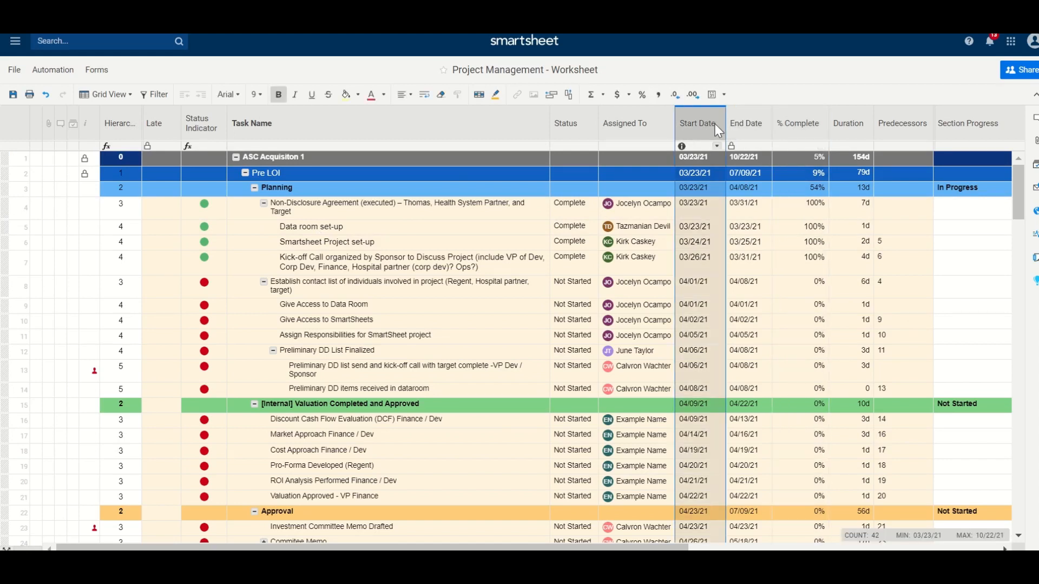
pyautogui.click(650, 123)
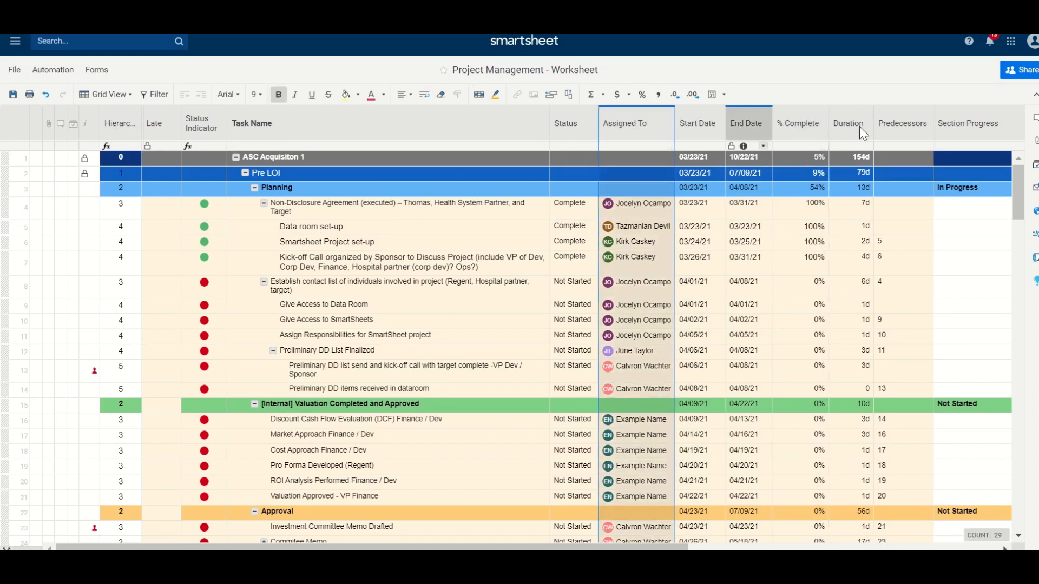
pyautogui.click(904, 126)
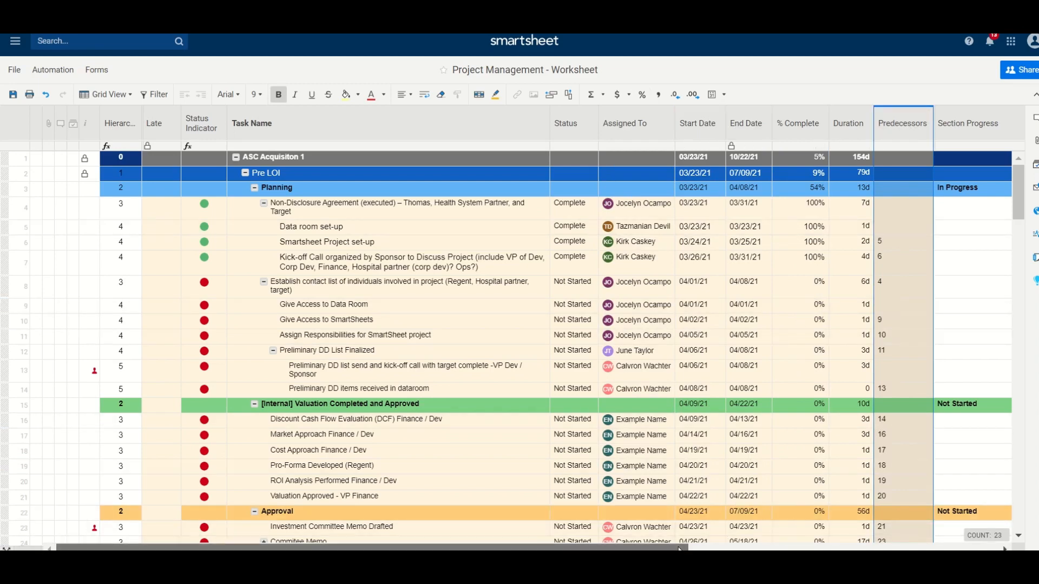
# Examine the In Progress Name and In Progress Counter columns down to the list of names in rows 197 to 207.
pyautogui.moveTo(669, 548); pyautogui.dragTo(1028, 549)
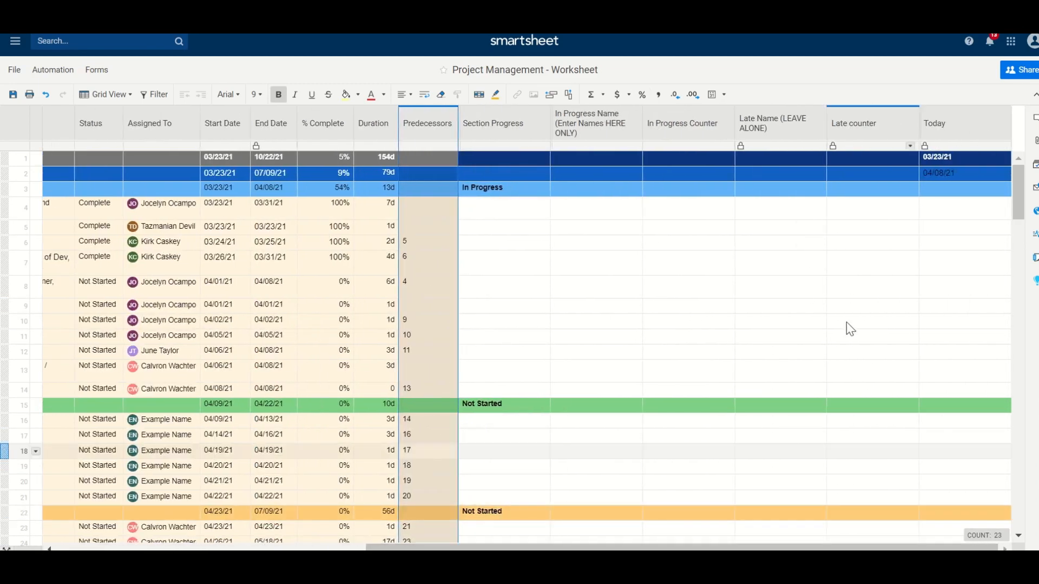
pyautogui.click(564, 128)
pyautogui.click(666, 128)
pyautogui.scroll(-4, 779, 303)
pyautogui.scroll(-15, 740, 316)
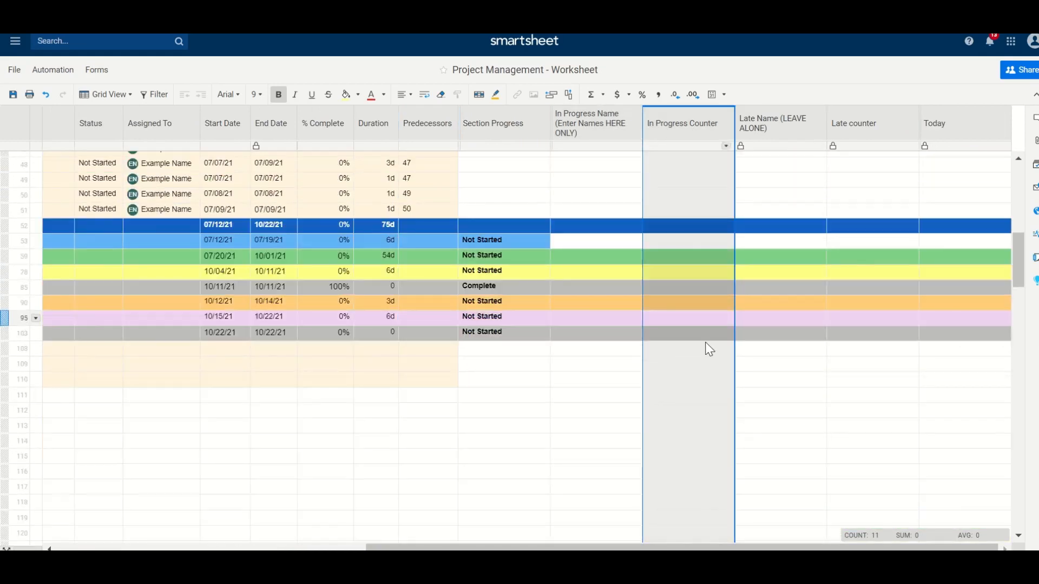
pyautogui.scroll(3, 680, 305)
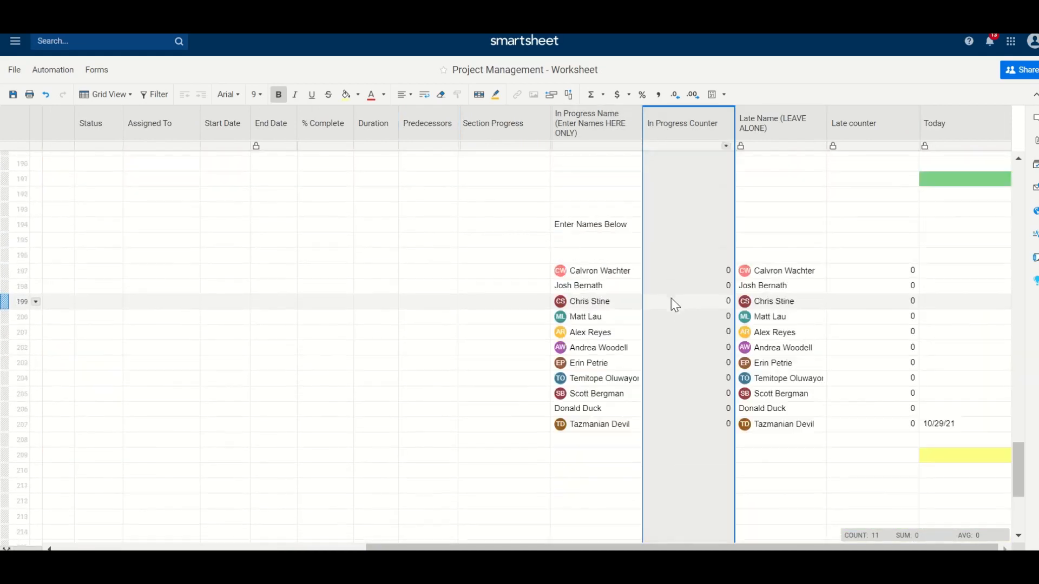
pyautogui.click(614, 313)
# Lock the In Progress Counter column and hide it.
pyautogui.rightClick(701, 129)
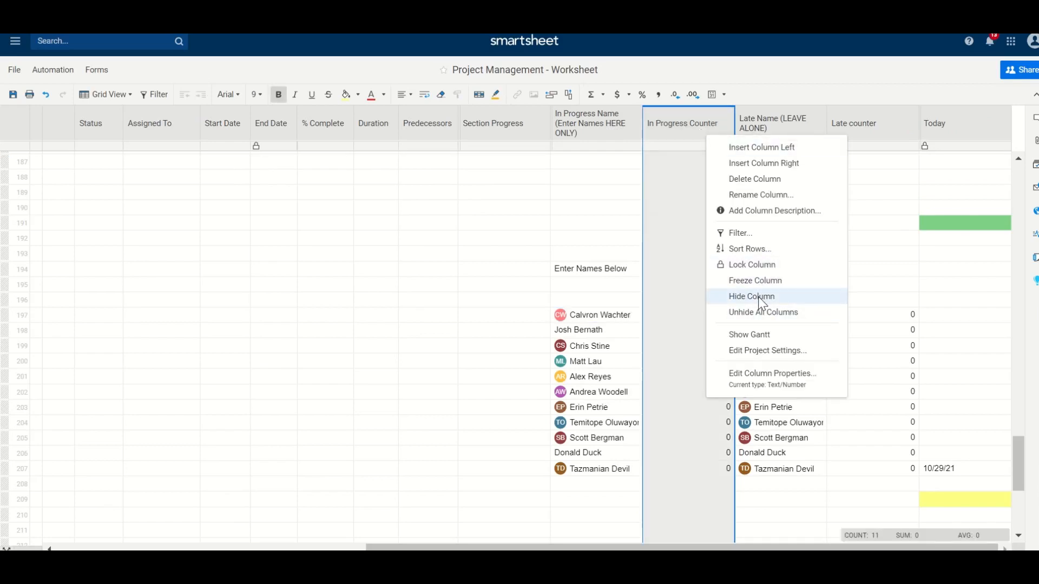
pyautogui.click(755, 265)
pyautogui.rightClick(703, 132)
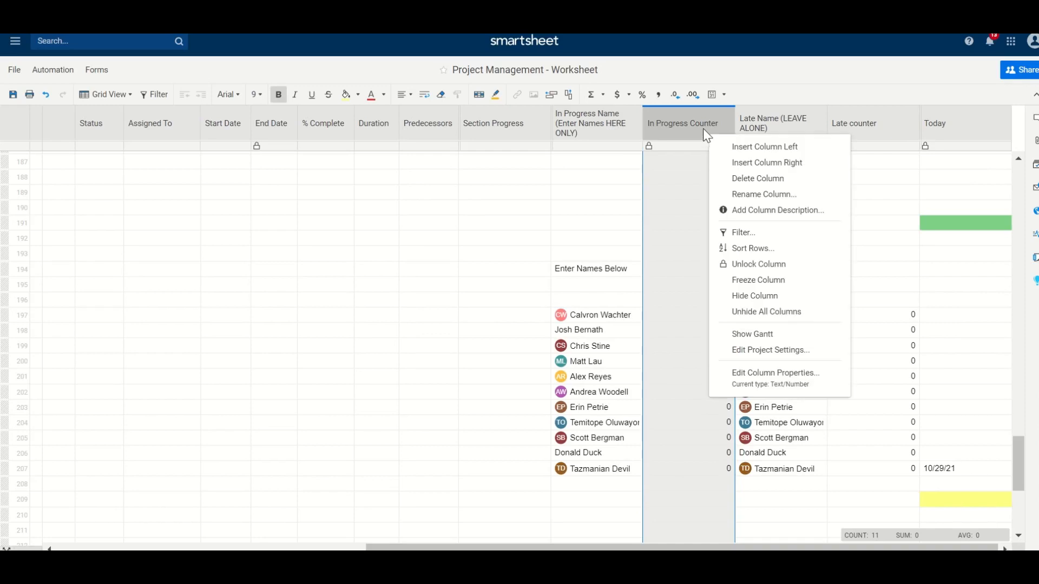
pyautogui.click(775, 298)
# Hide the Late counter column.
pyautogui.rightClick(790, 116)
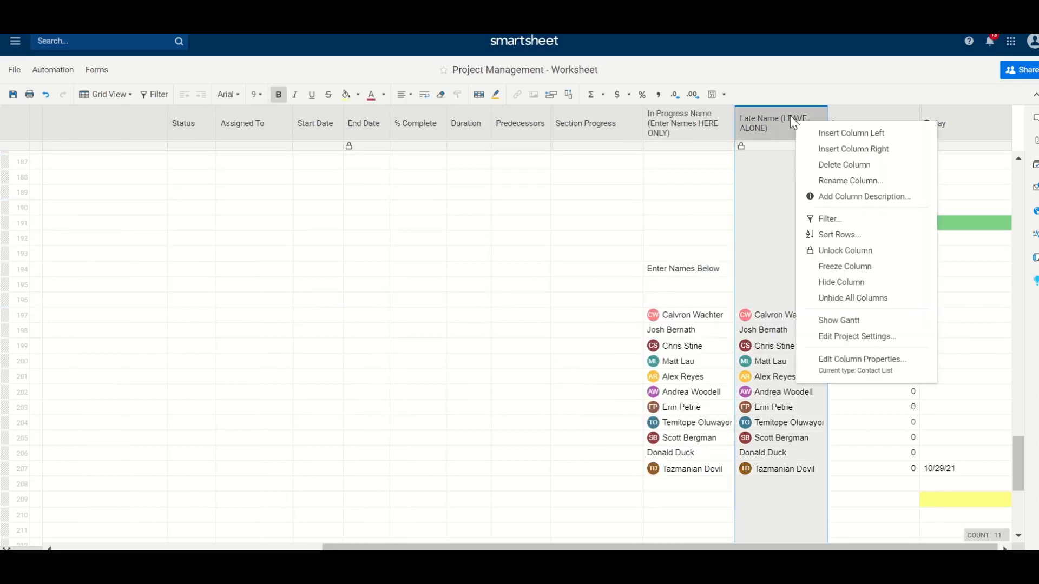
pyautogui.click(856, 108)
pyautogui.rightClick(856, 108)
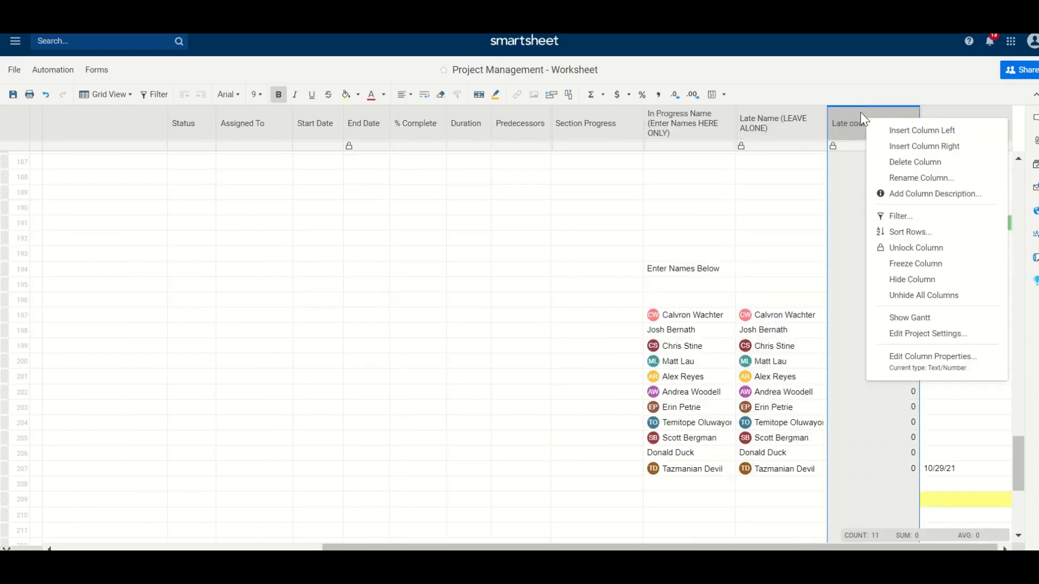
pyautogui.click(927, 281)
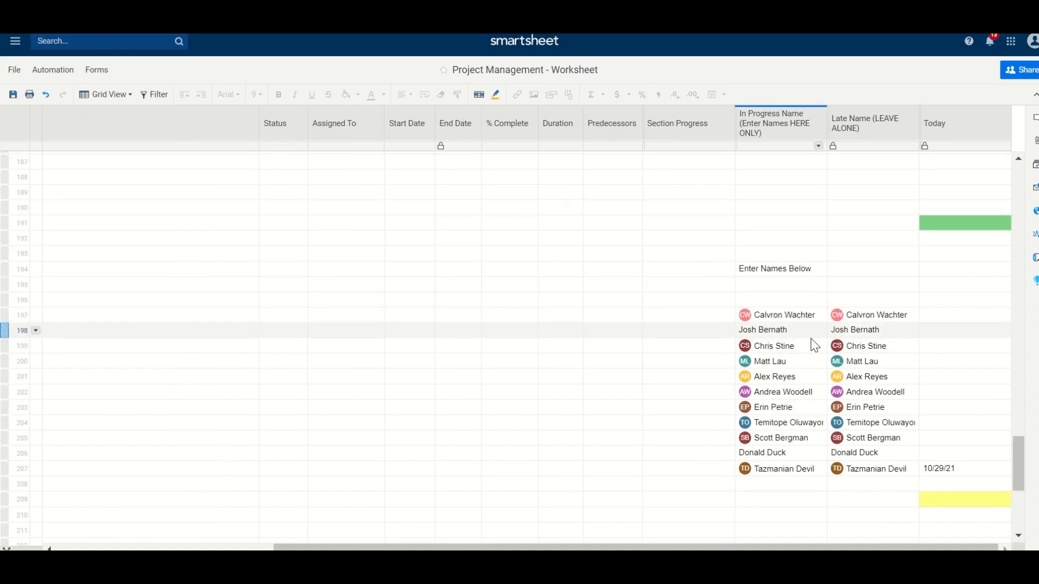
# Hide the Late Name (LEAVE ALONE) column, keeping the In Progress Name column in view.
pyautogui.click(781, 330)
pyautogui.click(790, 361)
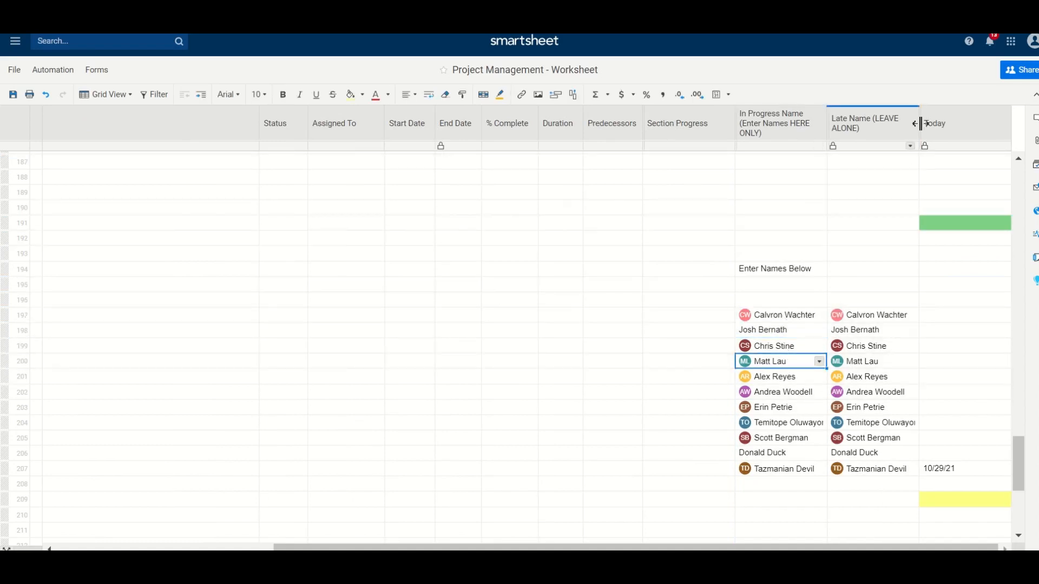
pyautogui.click(891, 126)
pyautogui.rightClick(891, 125)
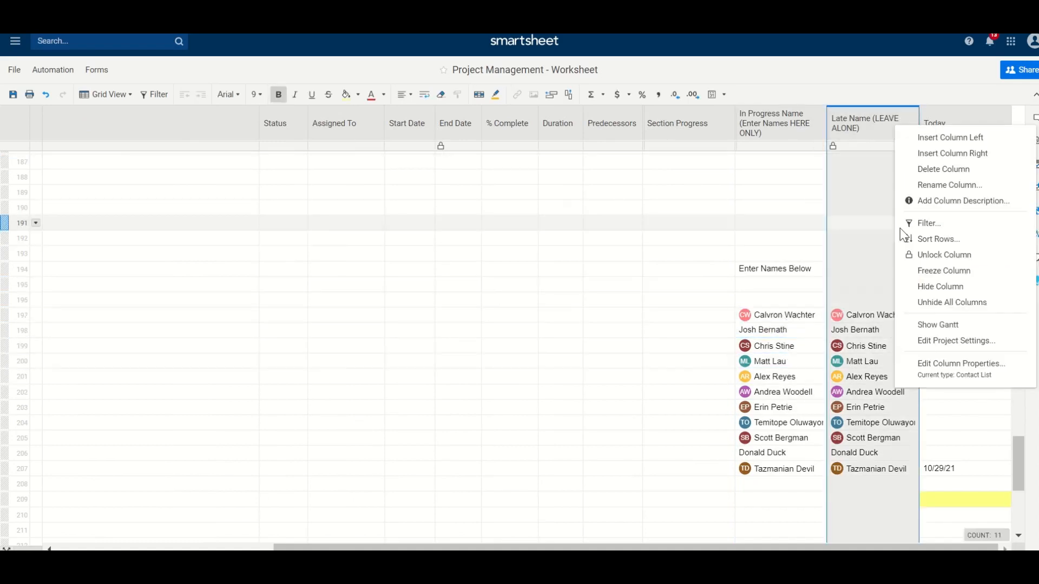
pyautogui.click(947, 293)
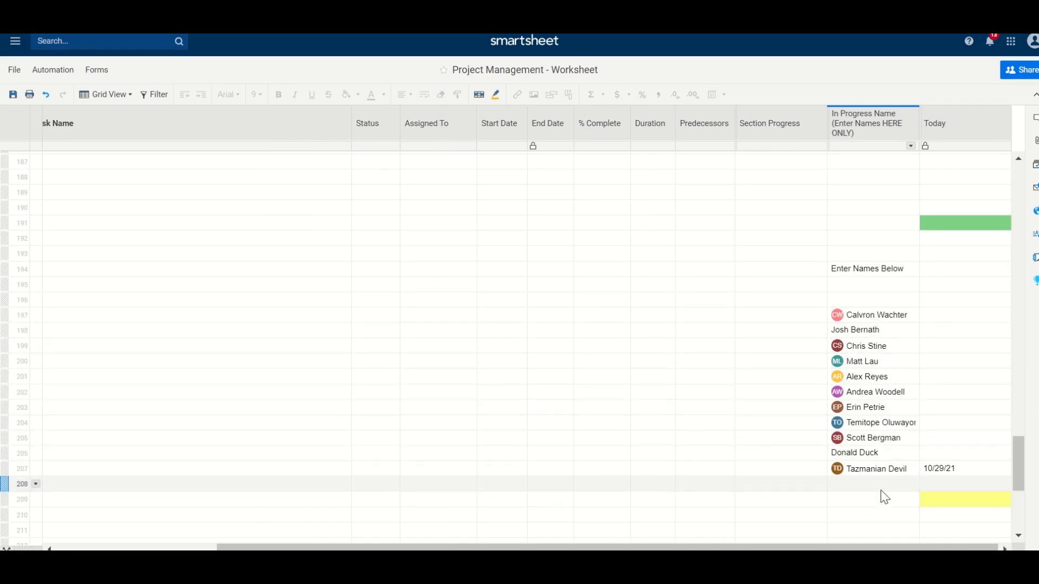
# Highlight the contacts listed down to row 207 of In Progress Name and return to the first rows and columns of the worksheet.
pyautogui.moveTo(881, 474); pyautogui.dragTo(885, 310)
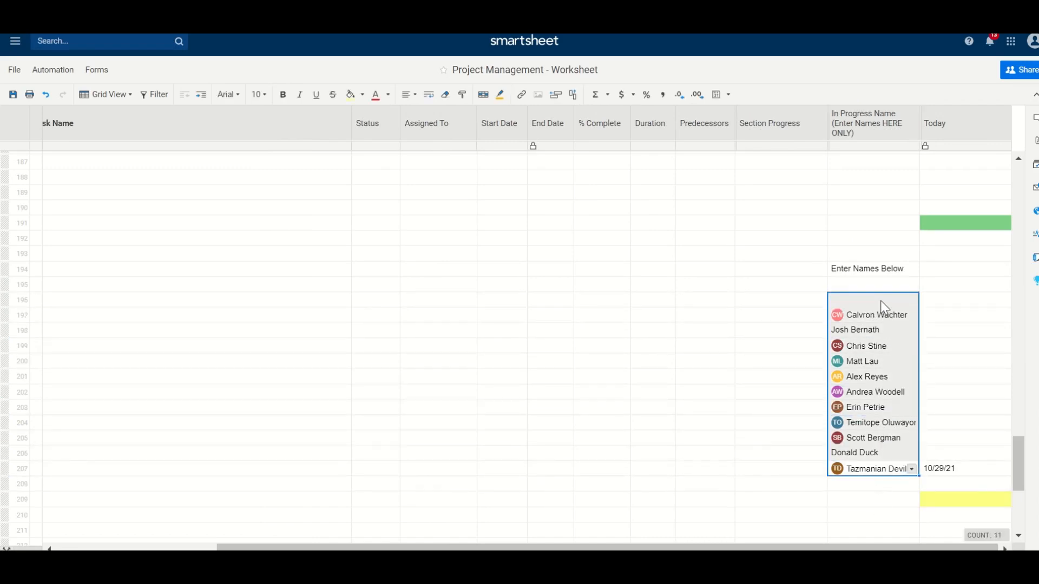
pyautogui.click(877, 515)
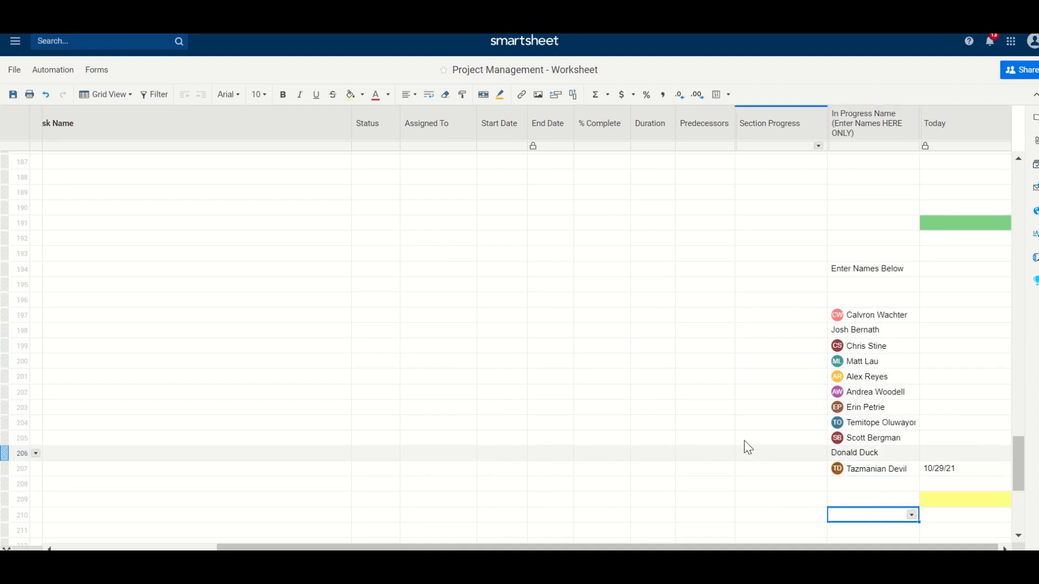
pyautogui.scroll(20, 690, 375)
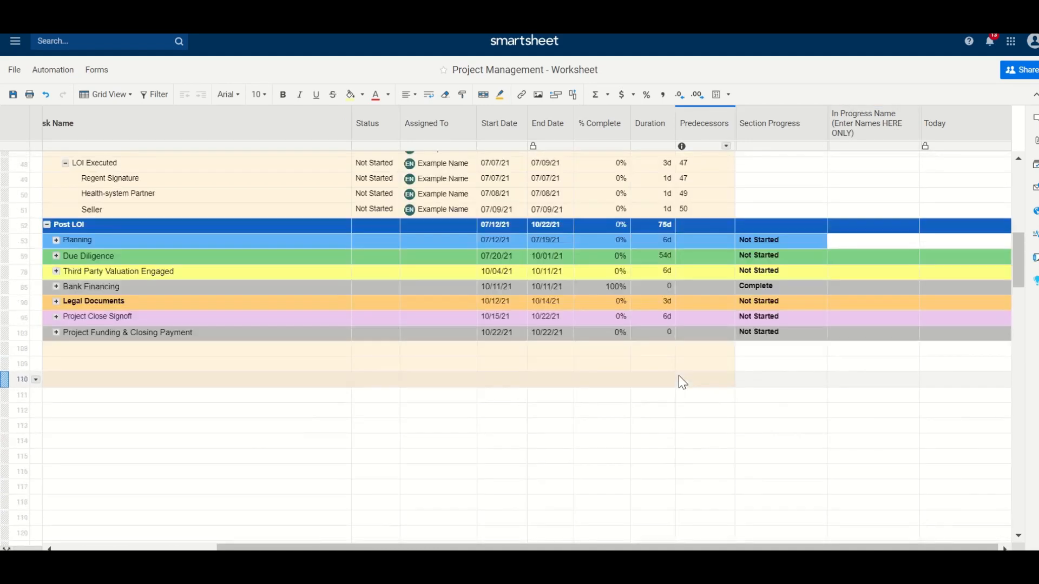
pyautogui.scroll(10, 678, 375)
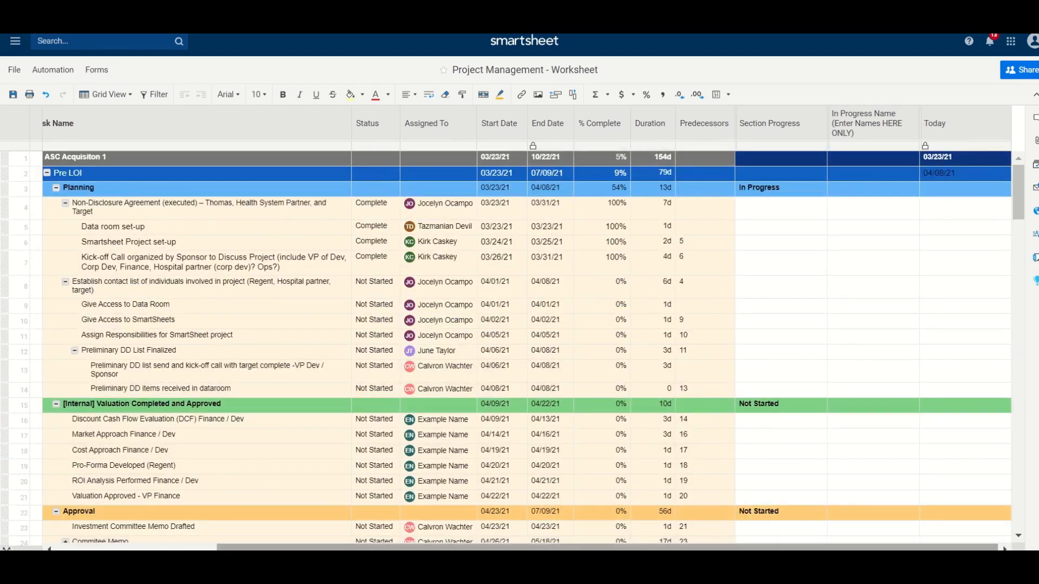
pyautogui.moveTo(460, 547); pyautogui.dragTo(260, 514)
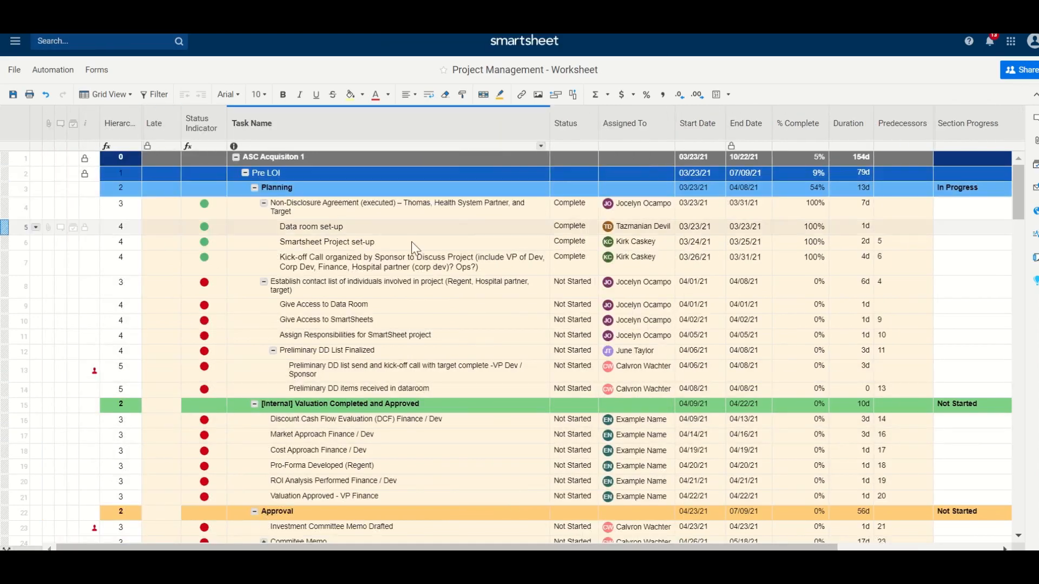
# Save the worksheet and open the Executive Summary - Corp Dev PM dashboard for editing.
pyautogui.click(13, 95)
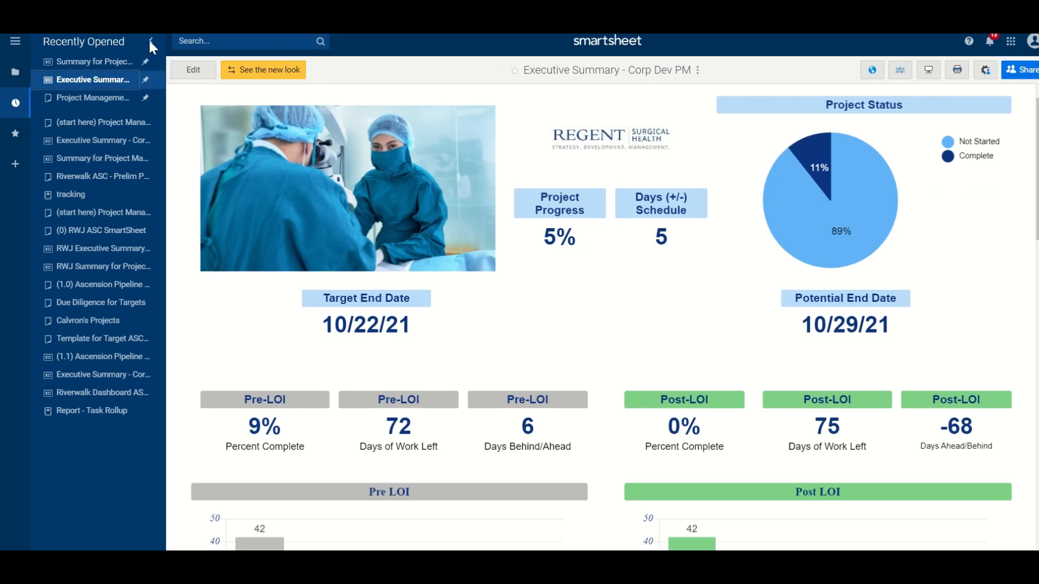
pyautogui.click(150, 43)
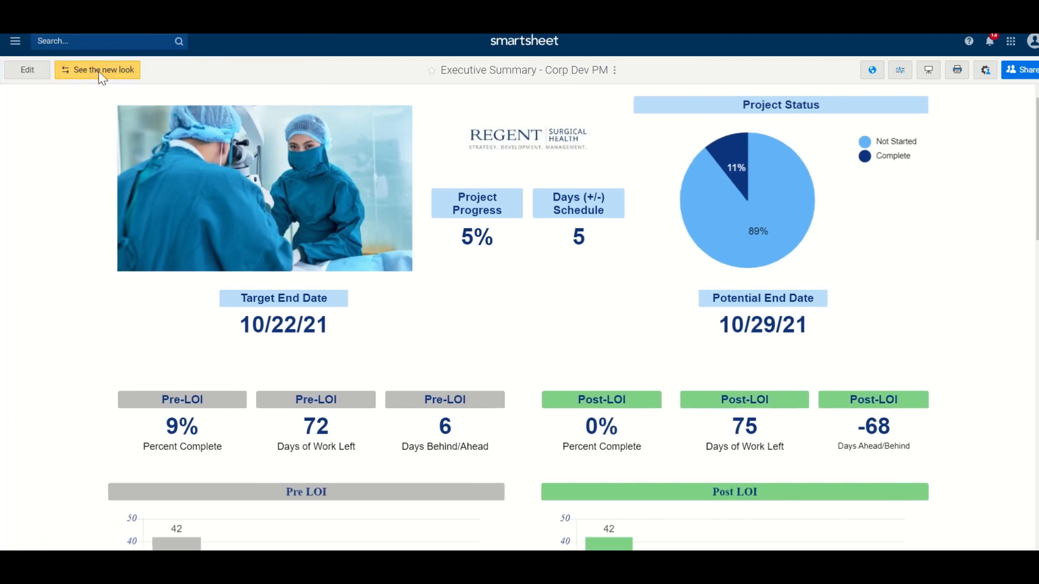
pyautogui.click(26, 76)
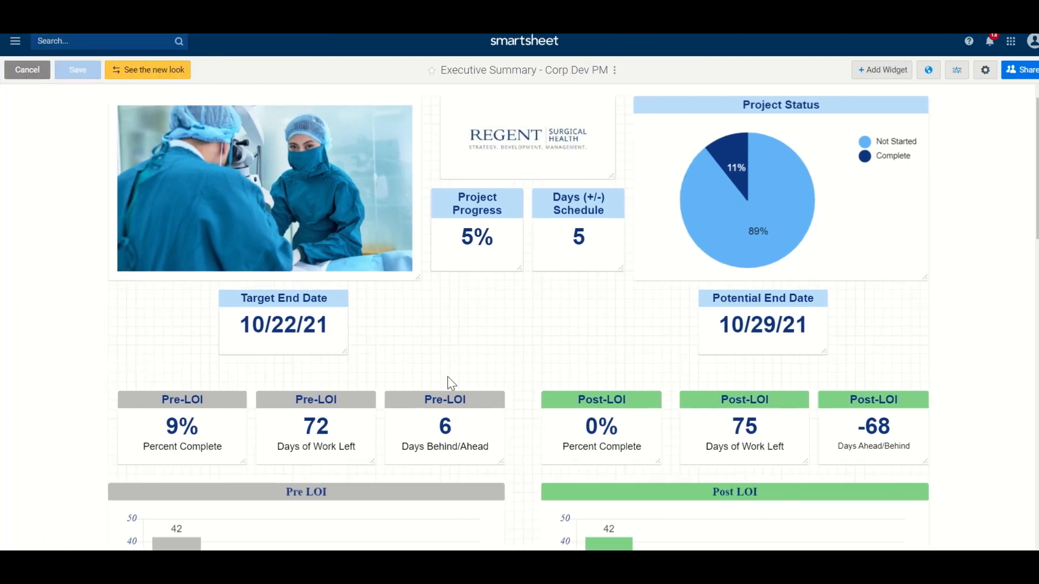
# Add an Image widget to the Executive Summary dashboard.
pyautogui.scroll(-2, 495, 311)
pyautogui.scroll(-15, 503, 260)
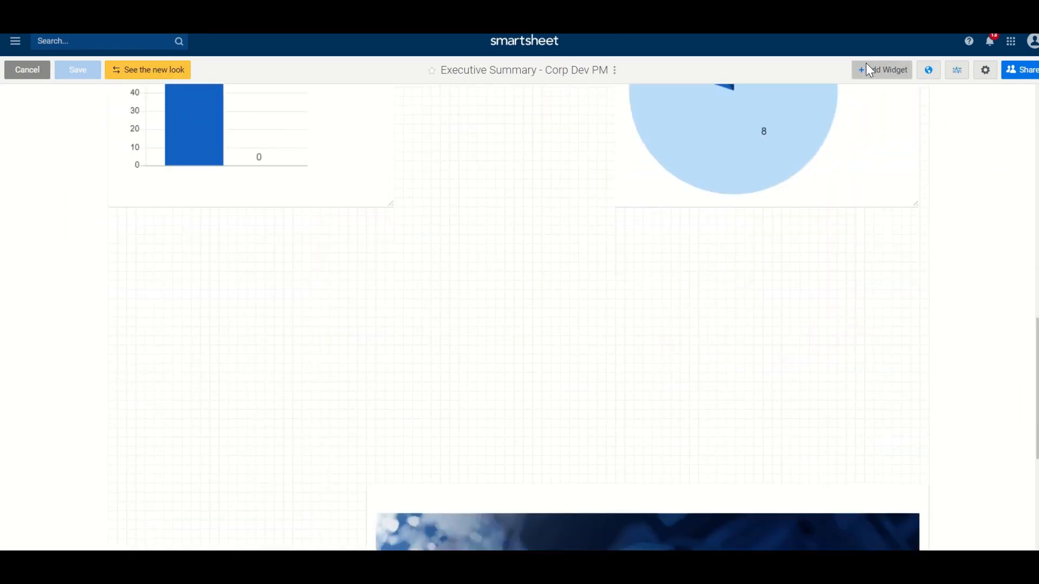
pyautogui.click(875, 69)
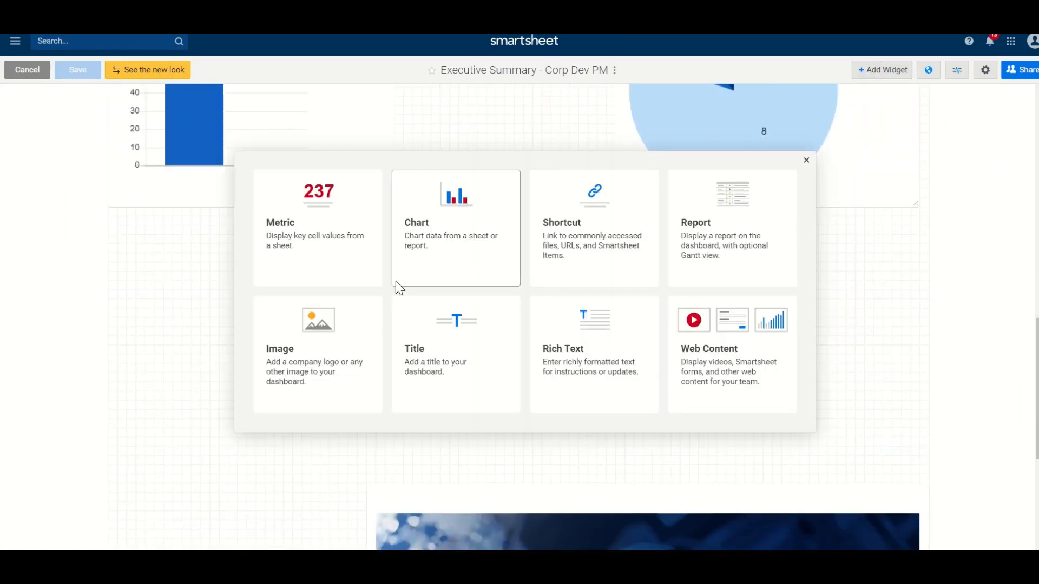
pyautogui.click(321, 349)
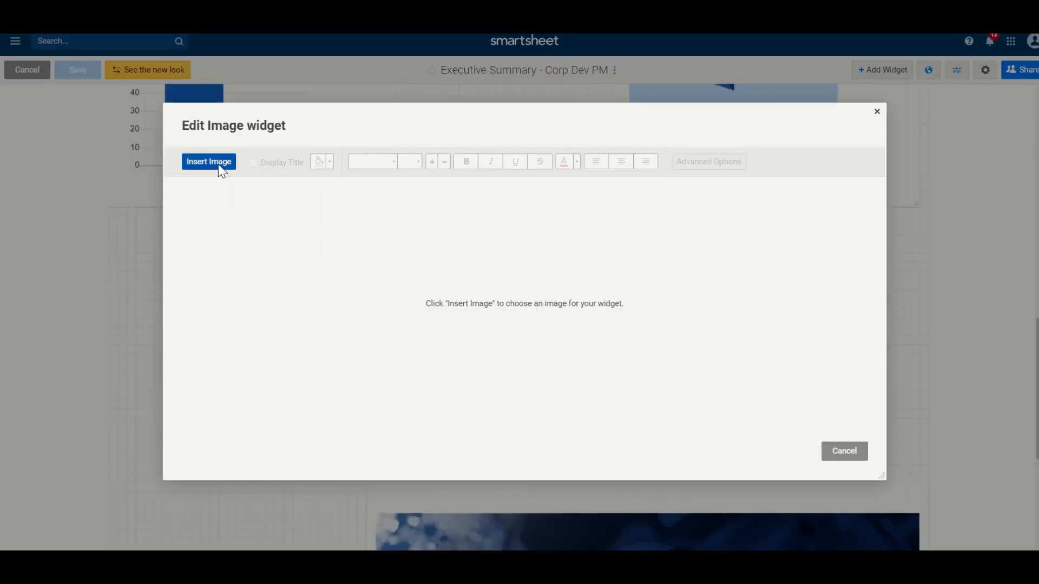
# Insert the Derrick Henry picture from the Pictures folder into the widget and place it in the empty area below the charts.
pyautogui.click(218, 164)
pyautogui.click(225, 180)
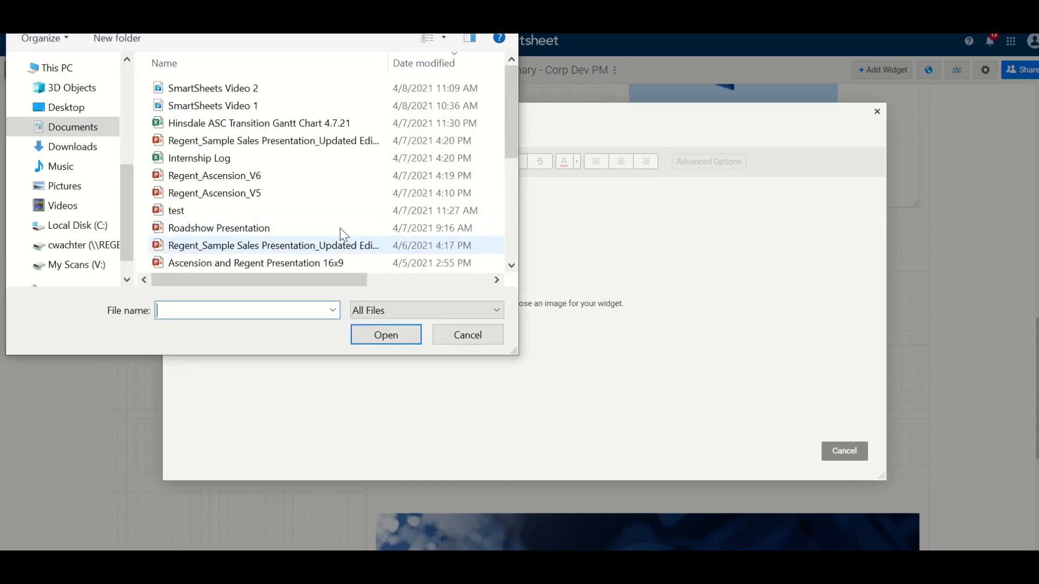
pyautogui.click(79, 189)
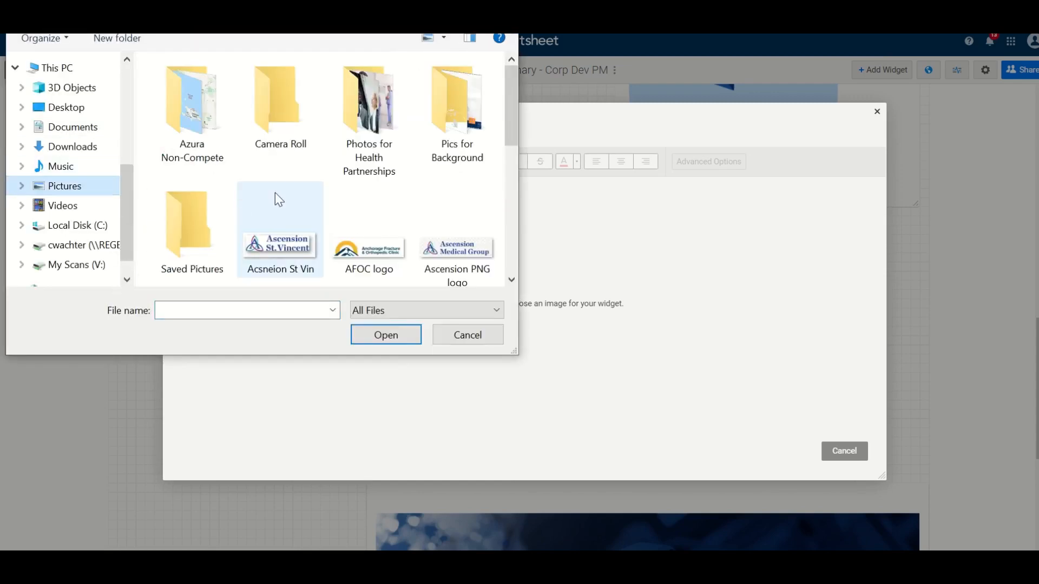
pyautogui.scroll(-1, 278, 199)
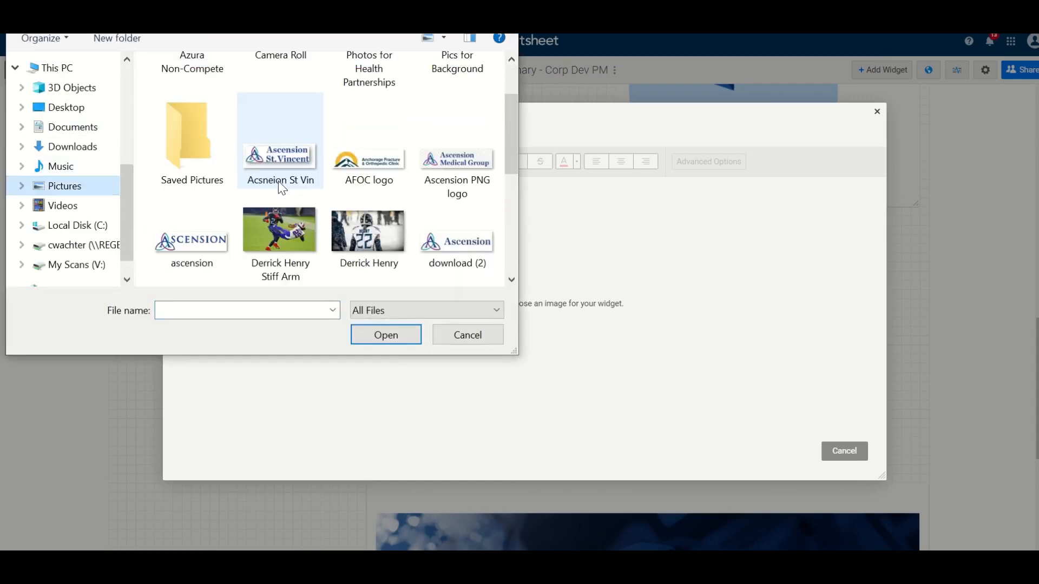
pyautogui.click(377, 228)
pyautogui.click(395, 333)
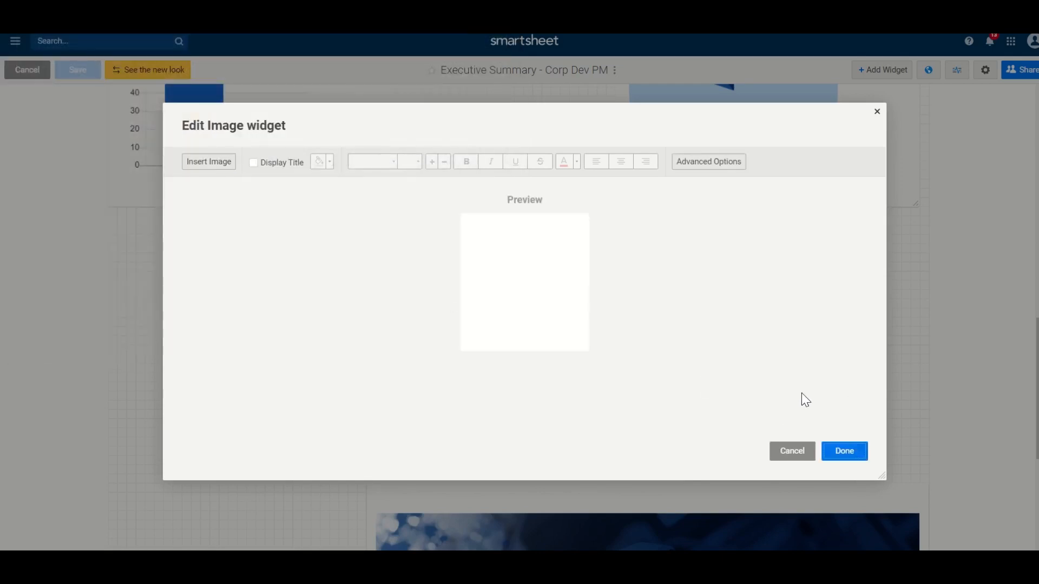
pyautogui.click(851, 457)
pyautogui.moveTo(427, 132); pyautogui.dragTo(474, 381)
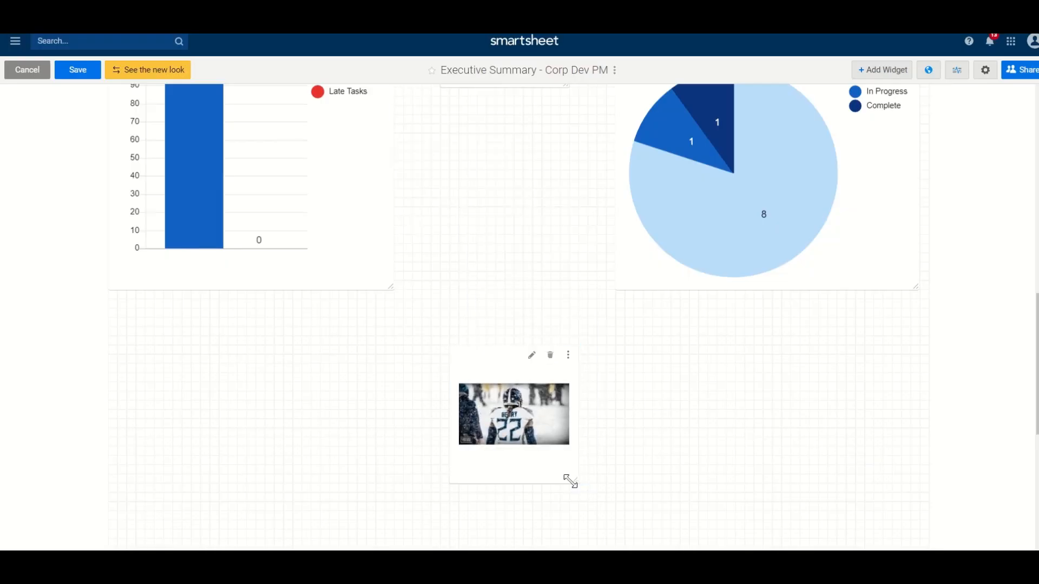
# Enlarge the Derrick Henry image widget, save the dashboard and view the result on the page.
pyautogui.moveTo(570, 481); pyautogui.dragTo(751, 509)
pyautogui.scroll(-3, 771, 388)
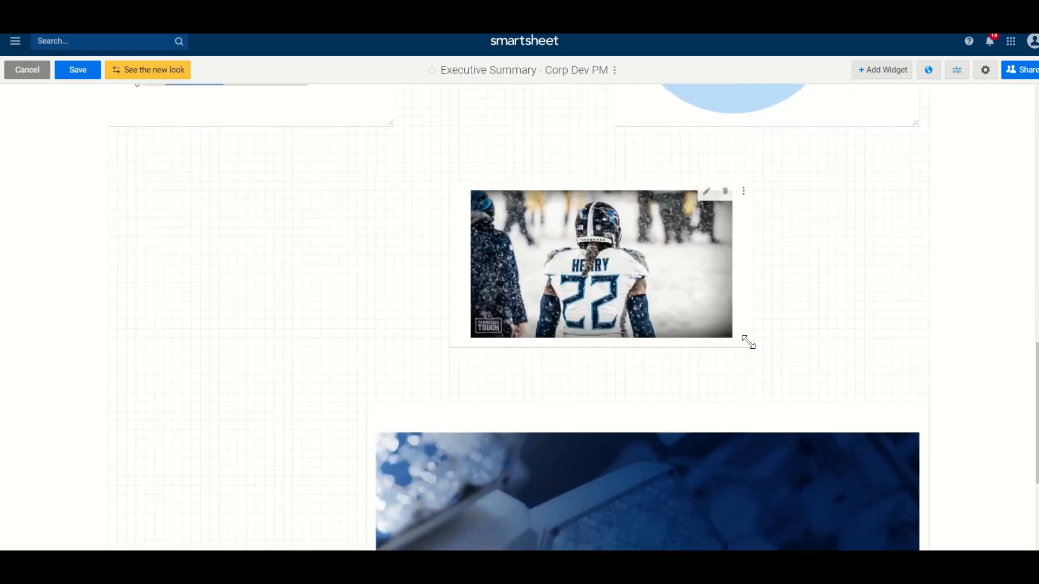
pyautogui.click(78, 70)
pyautogui.scroll(8, 216, 216)
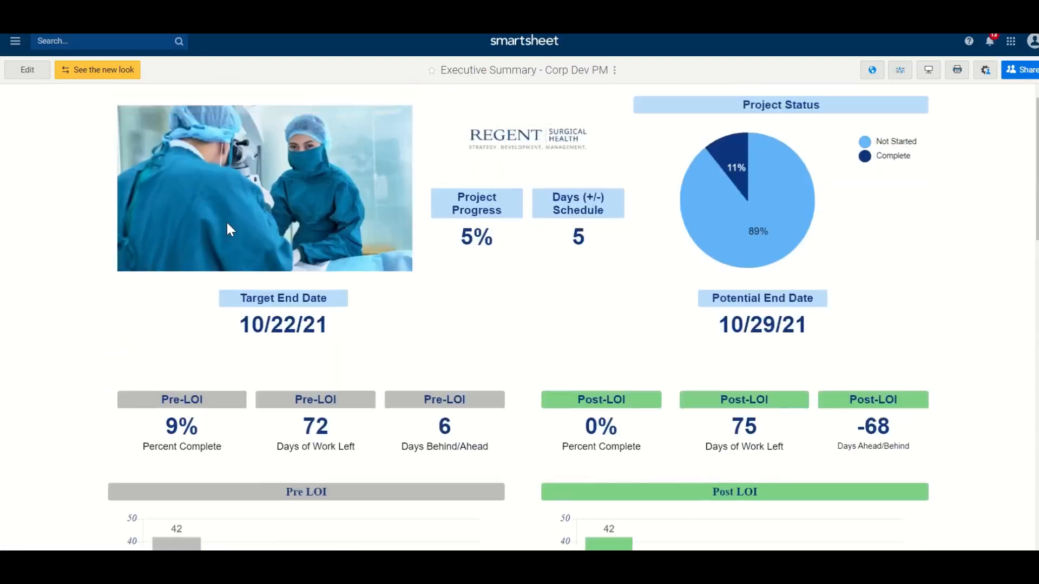
pyautogui.scroll(-15, 227, 222)
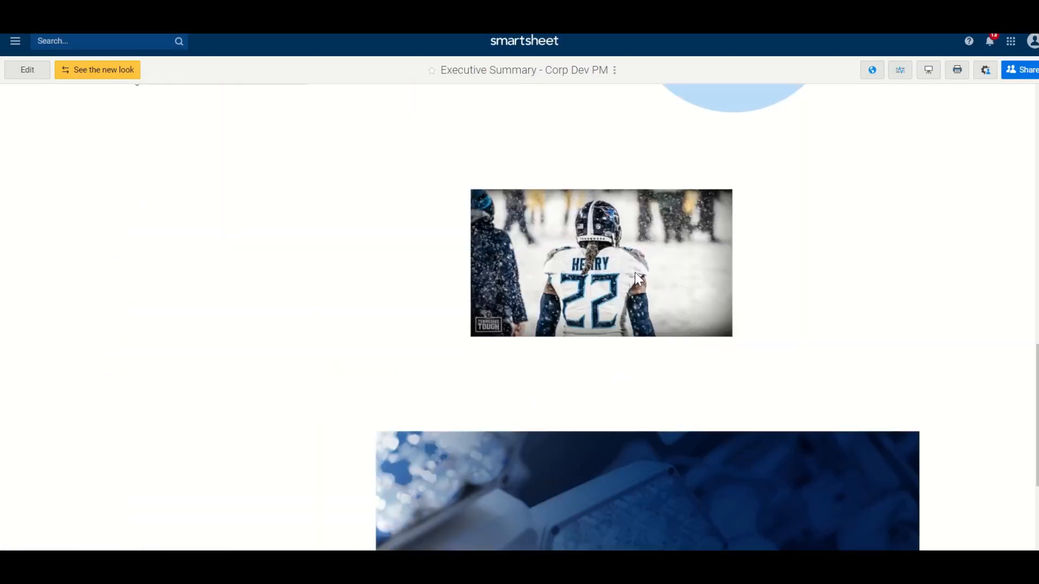
# Reopen the Executive Summary dashboard for editing and delete the Derrick Henry image widget.
pyautogui.click(16, 70)
pyautogui.click(722, 192)
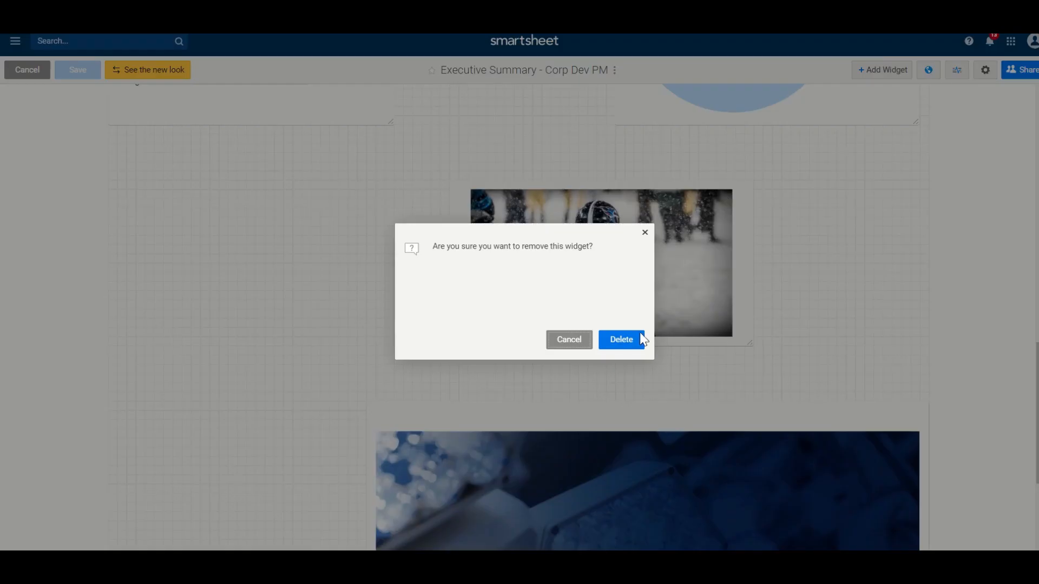
pyautogui.click(621, 340)
# Add a Chart widget that uses the Project Management worksheet from the (100) blank Template folder as its data source.
pyautogui.click(885, 70)
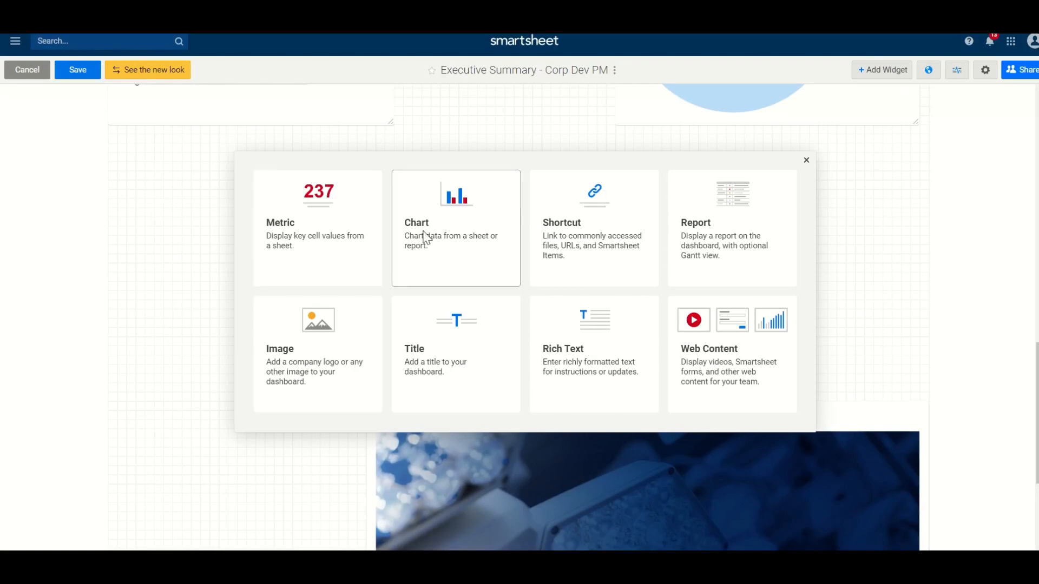
pyautogui.click(441, 237)
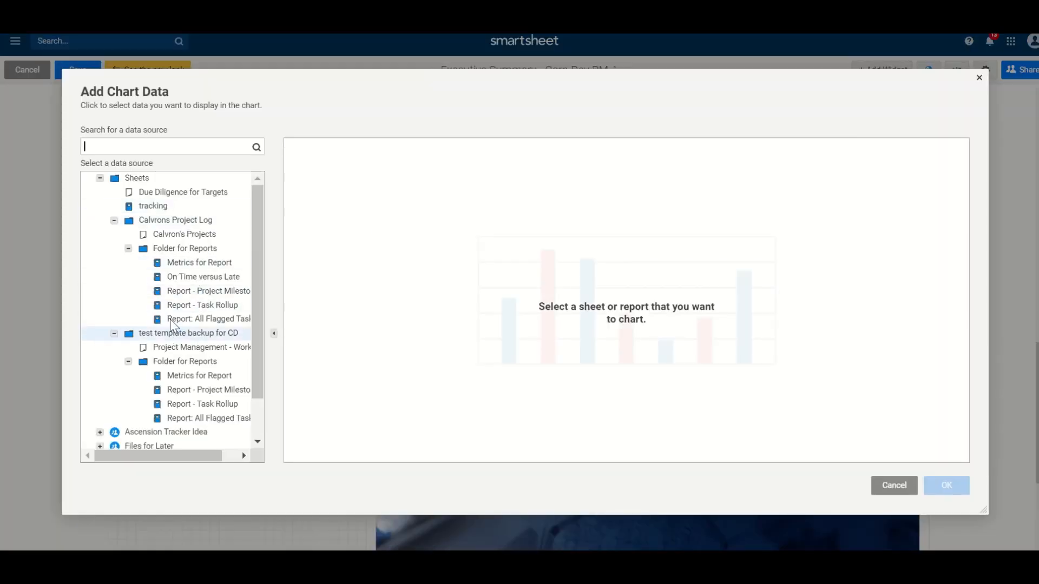
pyautogui.scroll(-2, 165, 249)
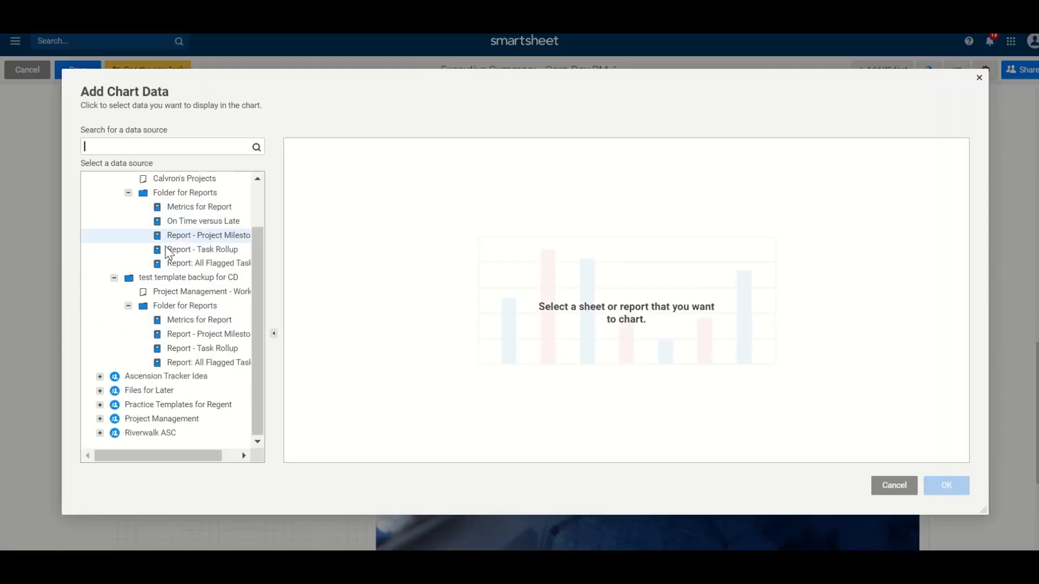
pyautogui.scroll(2, 165, 249)
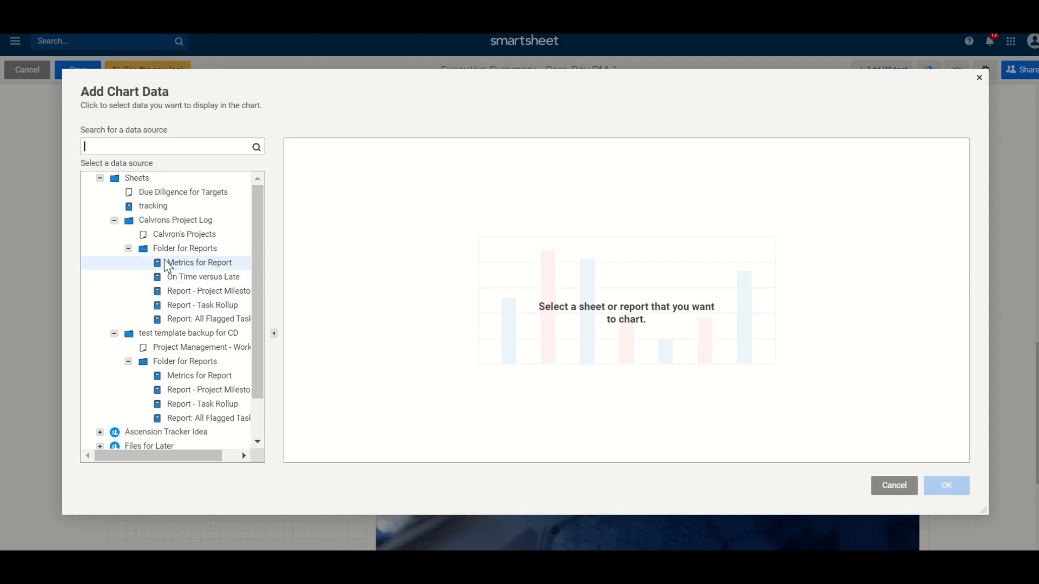
pyautogui.scroll(-1, 209, 320)
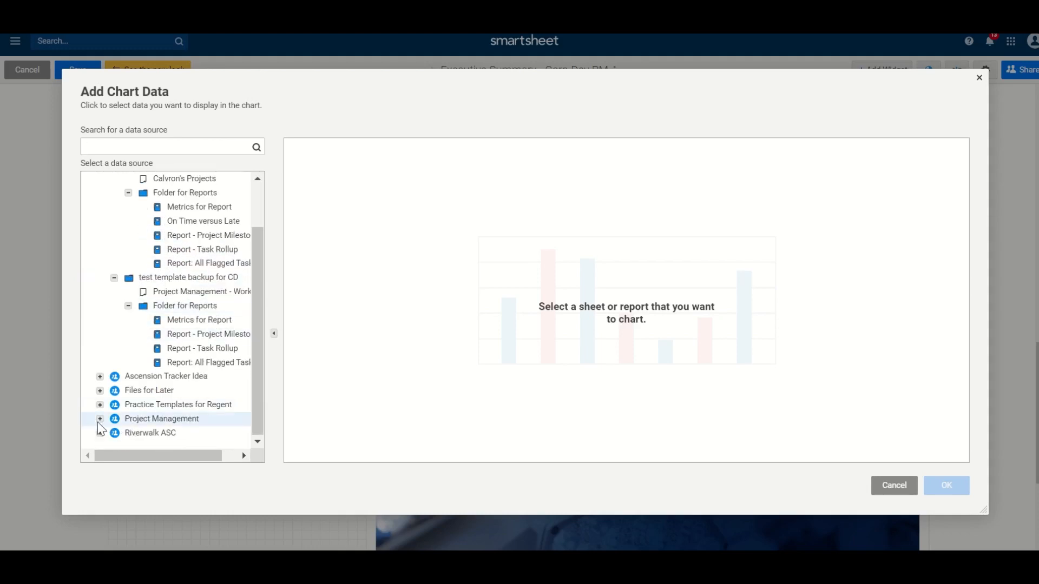
pyautogui.click(100, 419)
pyautogui.scroll(-5, 108, 394)
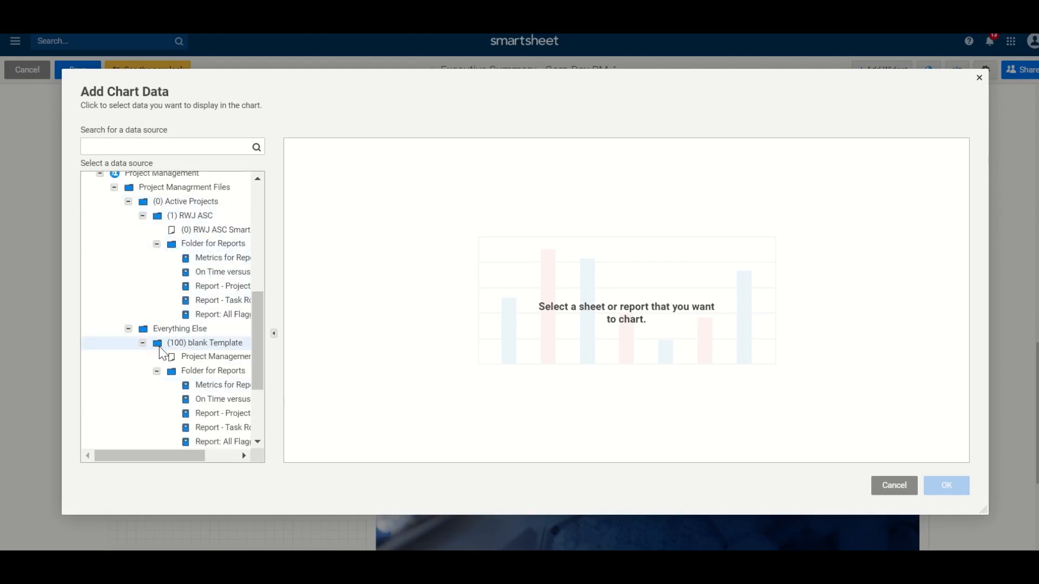
pyautogui.click(198, 358)
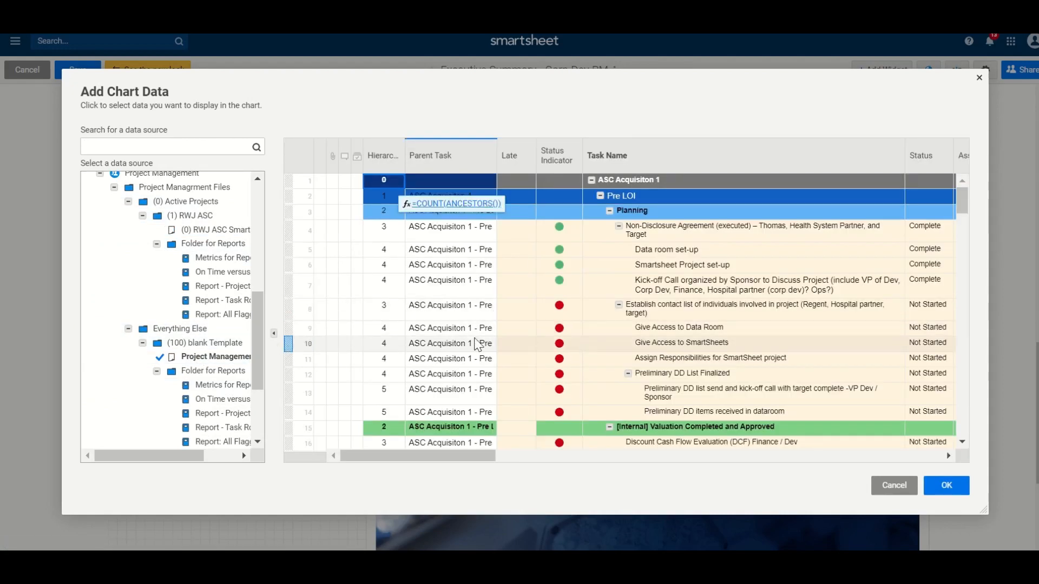
# Use rows 4 to 8 of the Status for Sections and Sections Progress columns as the chart data.
pyautogui.moveTo(490, 456); pyautogui.dragTo(927, 422)
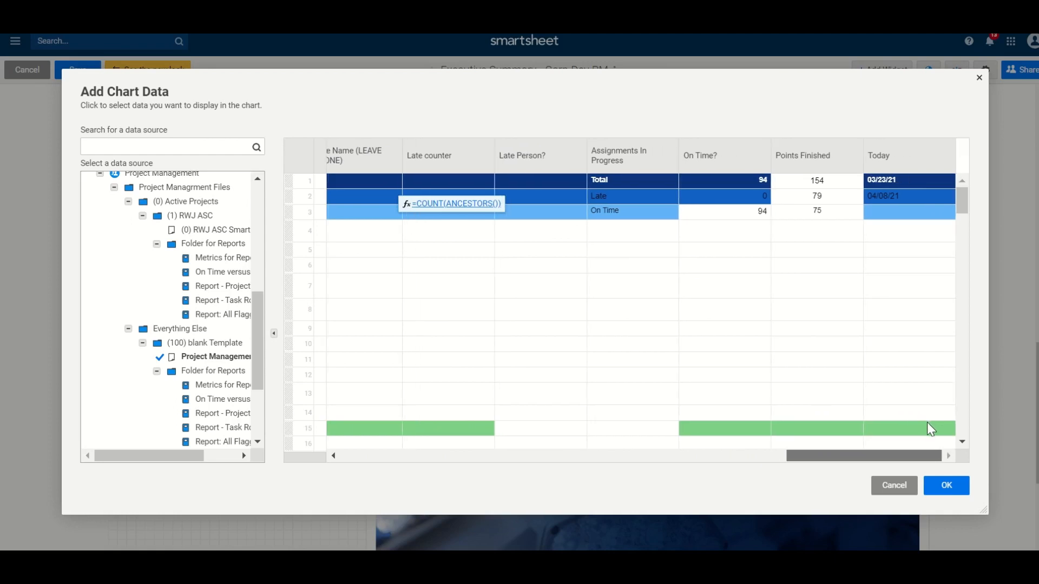
pyautogui.moveTo(812, 453); pyautogui.dragTo(386, 454)
pyautogui.scroll(-2, 774, 390)
pyautogui.scroll(2, 736, 371)
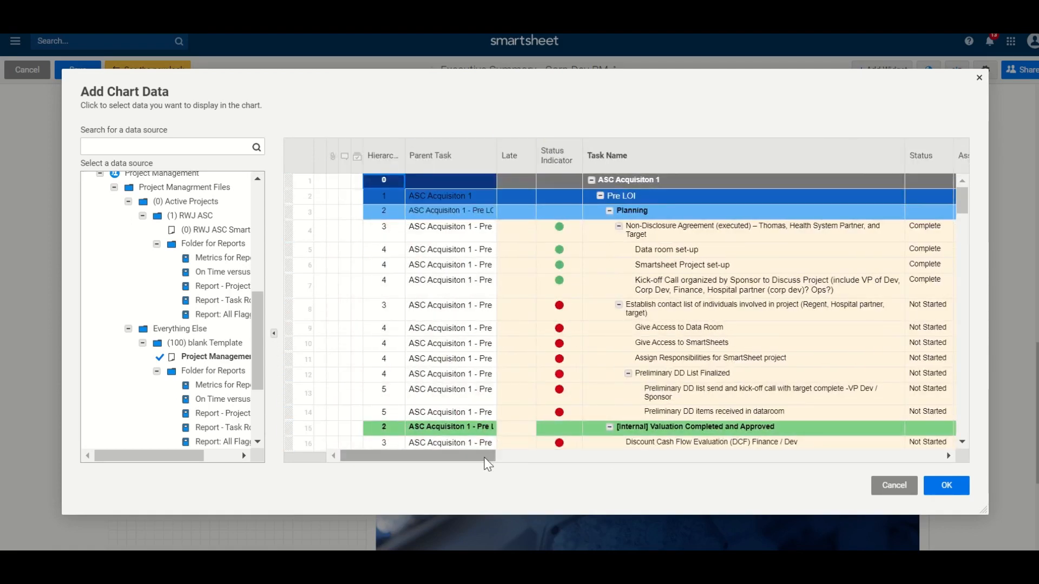
pyautogui.moveTo(486, 457); pyautogui.dragTo(745, 457)
pyautogui.moveTo(683, 234); pyautogui.dragTo(758, 306)
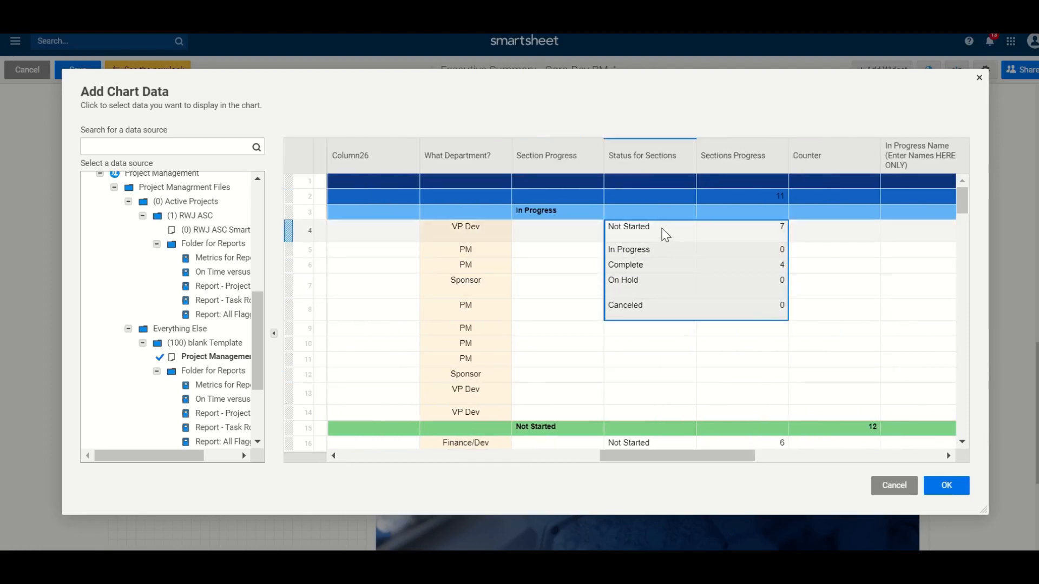
pyautogui.click(946, 487)
pyautogui.moveTo(236, 303)
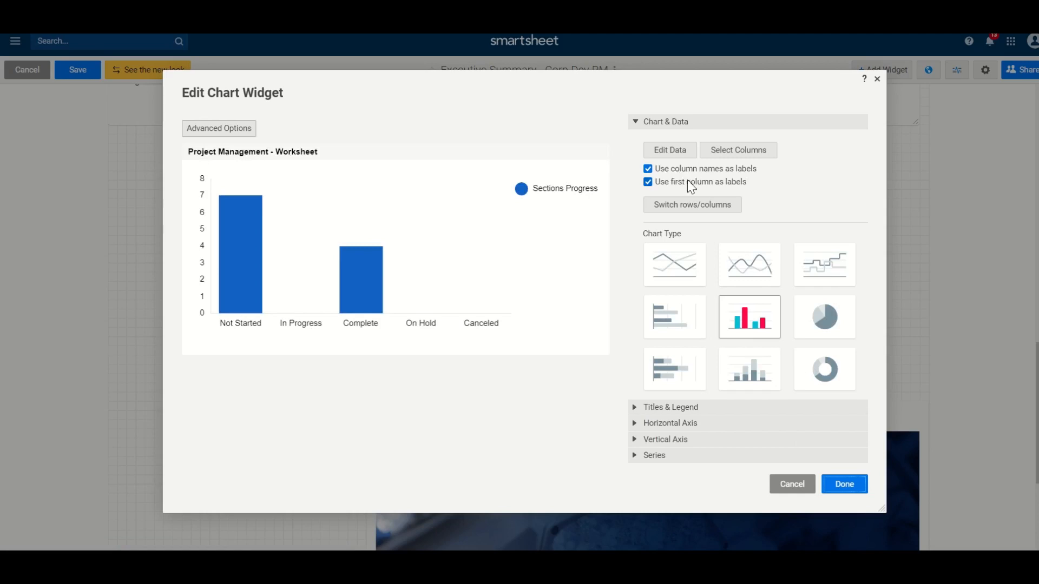
# Title the chart "Section 1 Progress", centre the title and give it a light blue background.
pyautogui.click(677, 408)
pyautogui.doubleClick(695, 210)
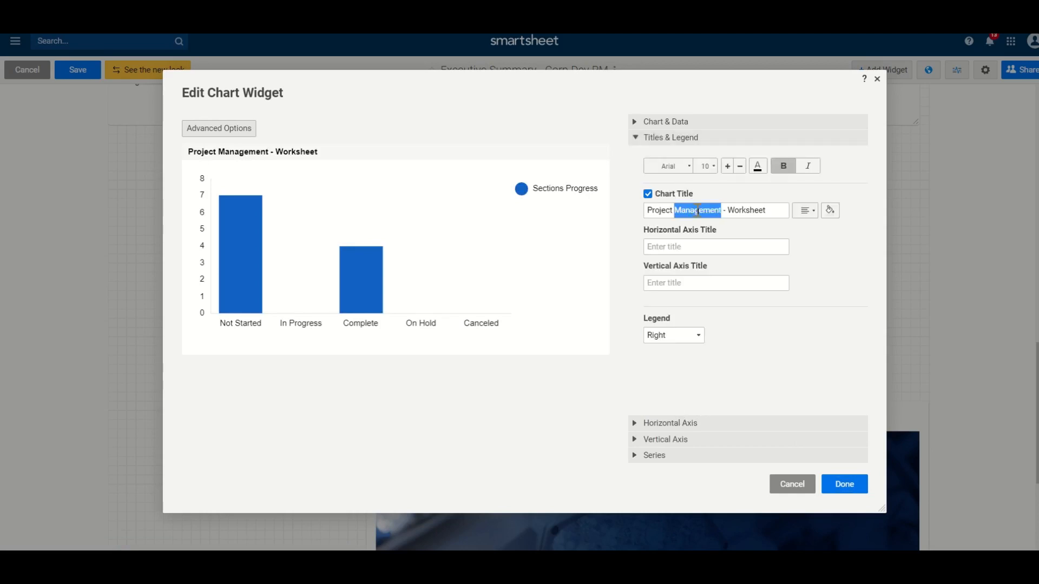
pyautogui.moveTo(775, 213); pyautogui.dragTo(642, 214)
pyautogui.write('Section 1 Progress')
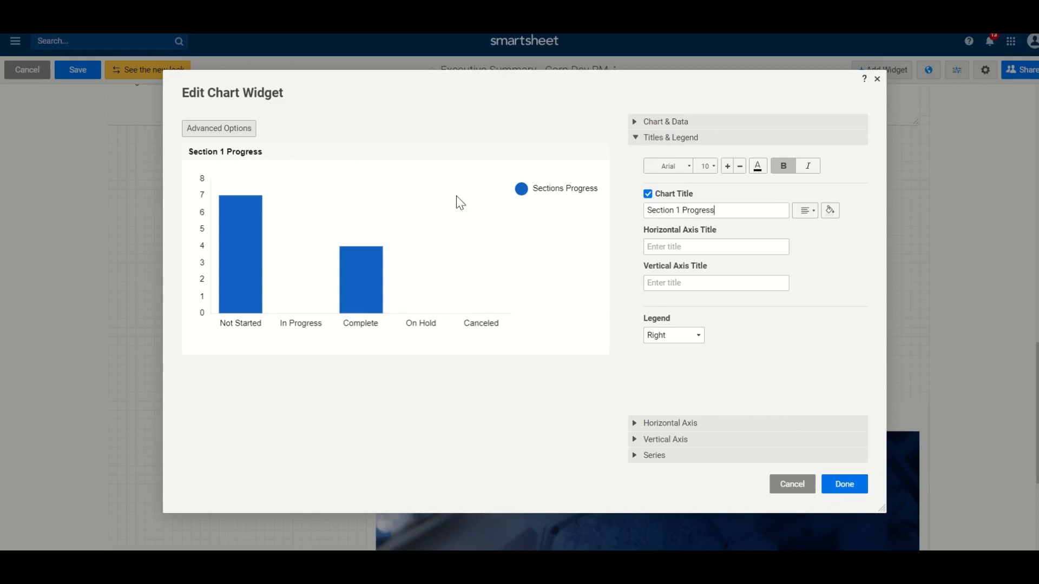
pyautogui.click(813, 212)
pyautogui.click(782, 234)
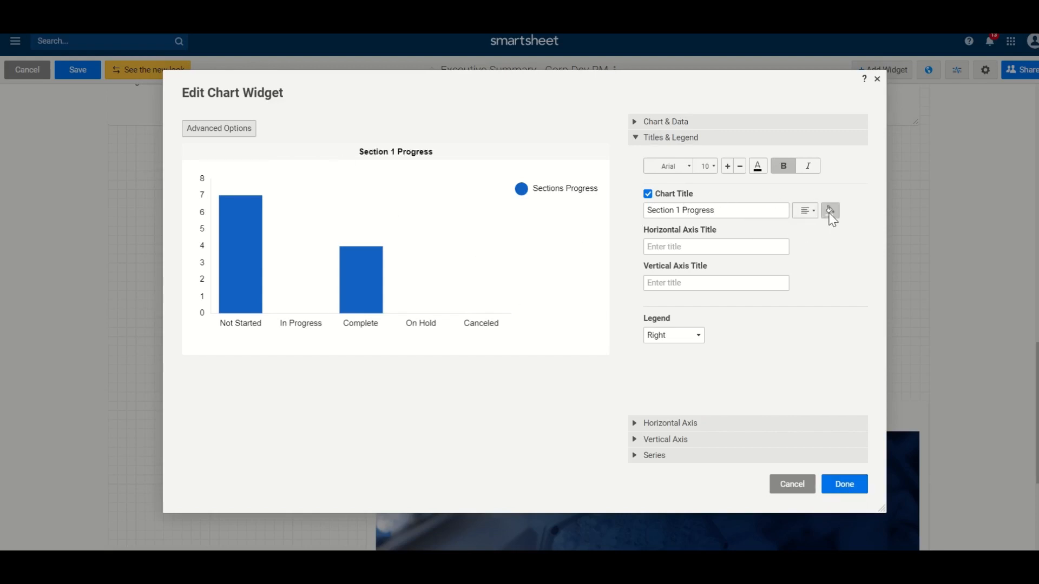
pyautogui.click(830, 210)
pyautogui.click(866, 273)
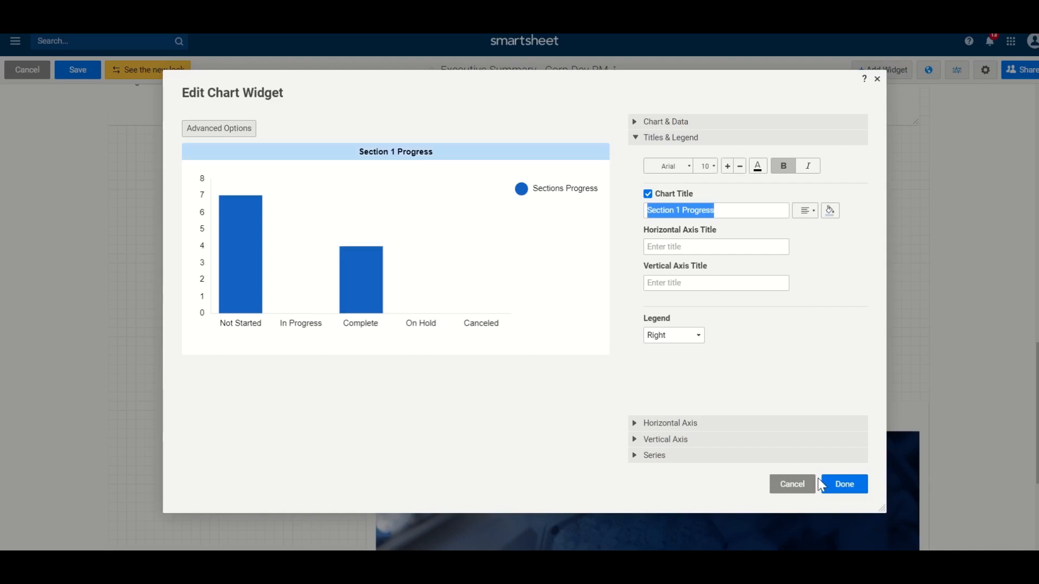
# Recolour the Sections Progress series, trying orange and settling on light red.
pyautogui.click(682, 456)
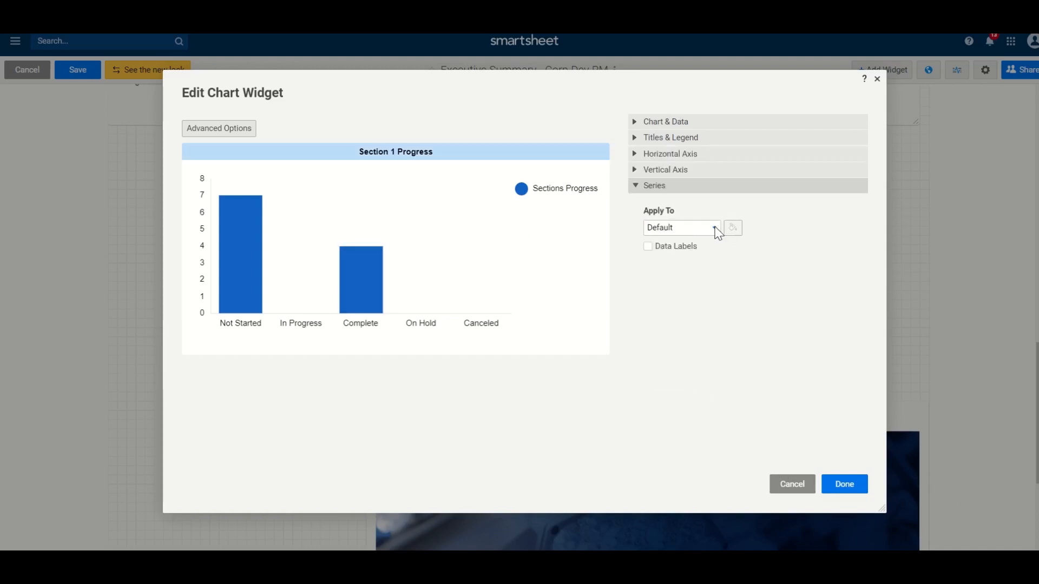
pyautogui.click(682, 227)
pyautogui.click(717, 248)
pyautogui.click(733, 228)
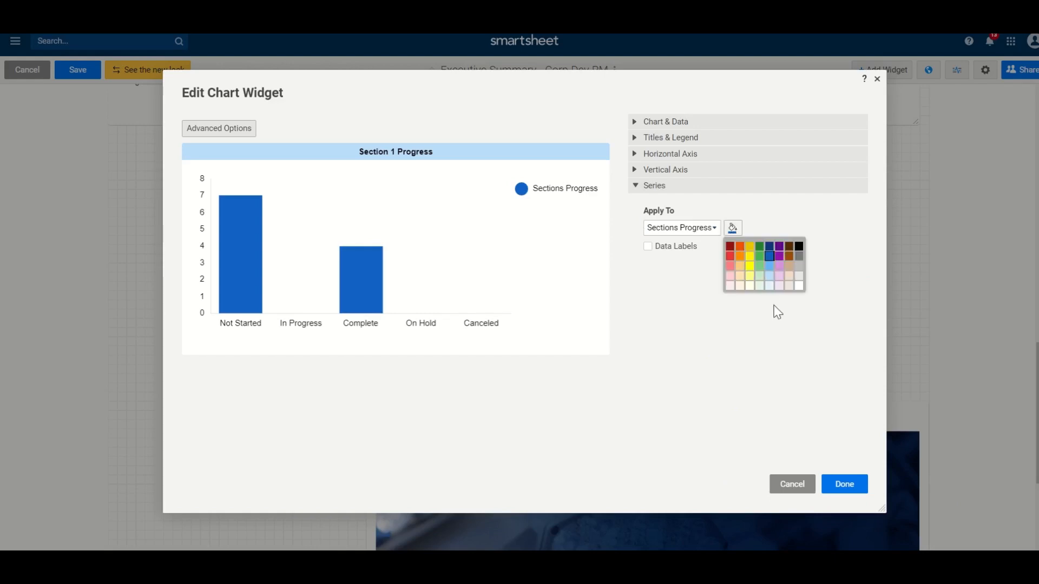
pyautogui.click(740, 256)
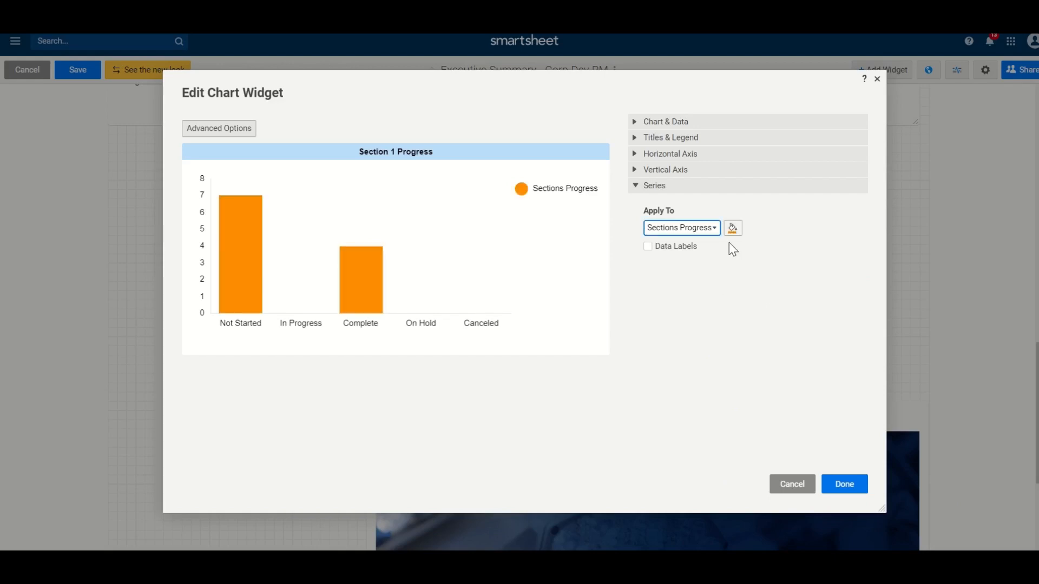
pyautogui.click(732, 227)
pyautogui.click(730, 266)
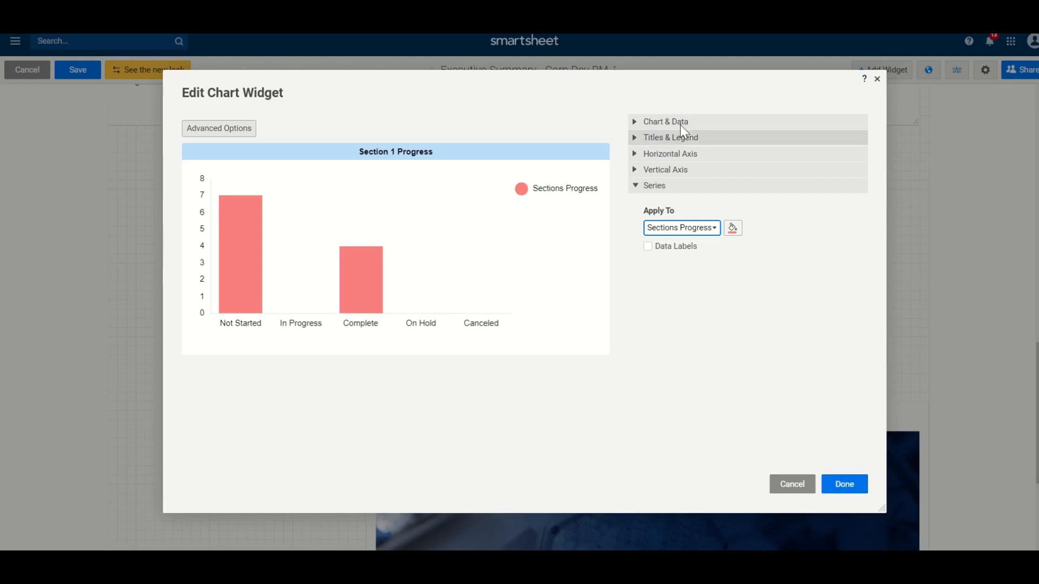
# Turn on gridlines and scaling to data values for the chart's vertical axis.
pyautogui.click(671, 170)
pyautogui.click(649, 254)
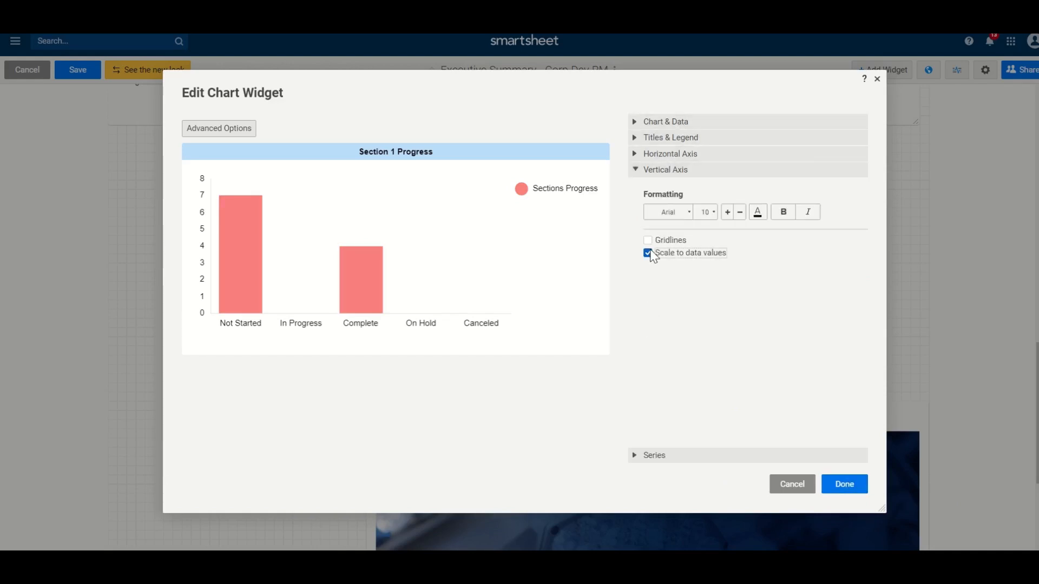
pyautogui.click(647, 240)
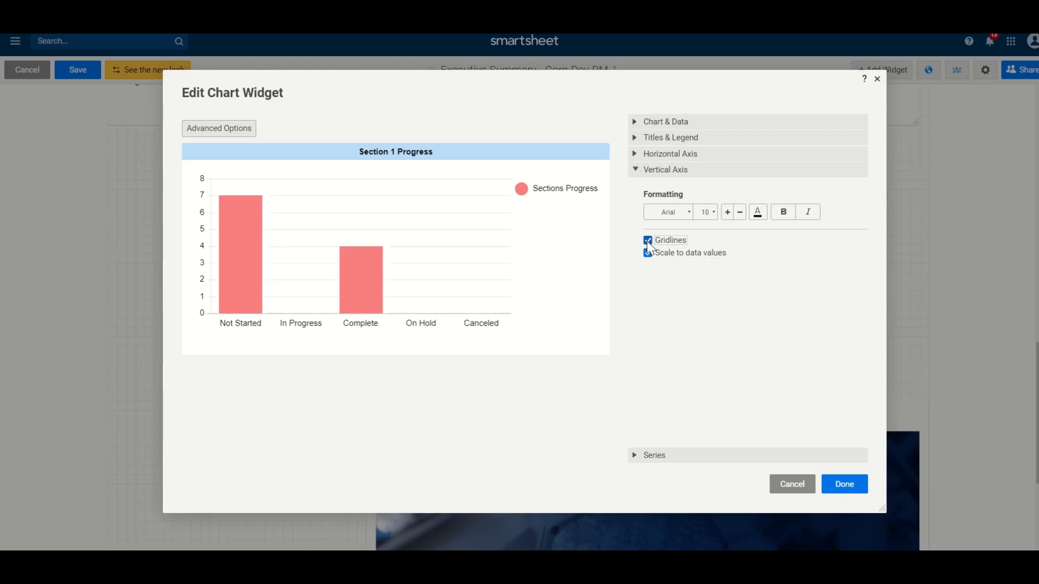
# Turn on gridlines for the chart's horizontal axis and reduce its label font size.
pyautogui.click(673, 154)
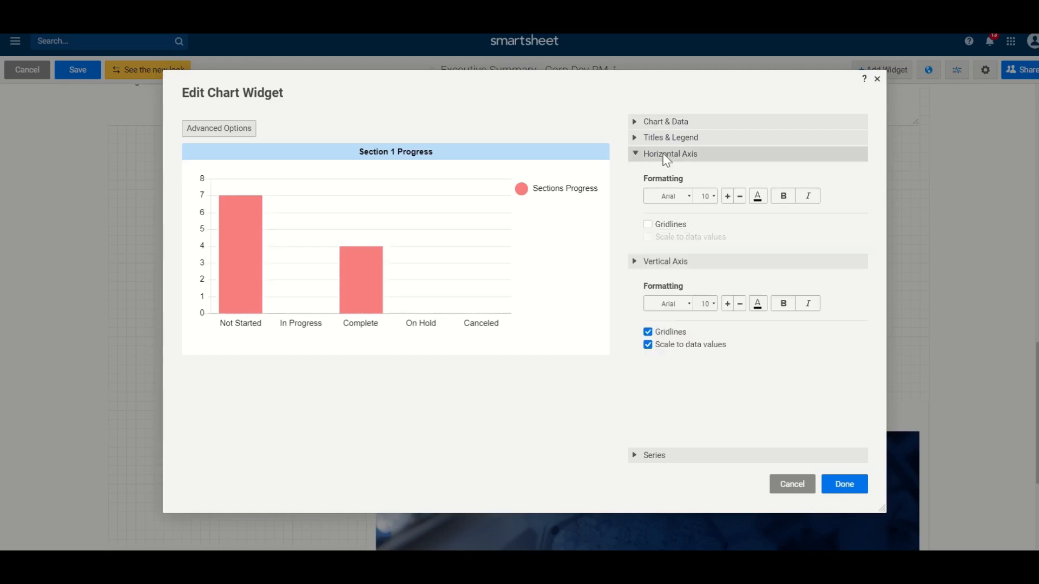
pyautogui.click(648, 225)
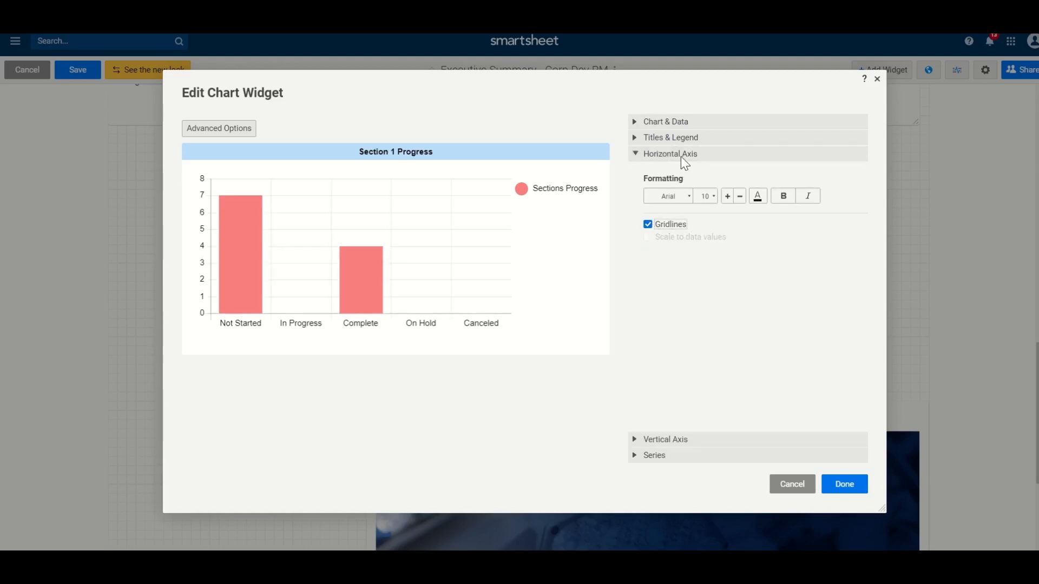
pyautogui.click(728, 196)
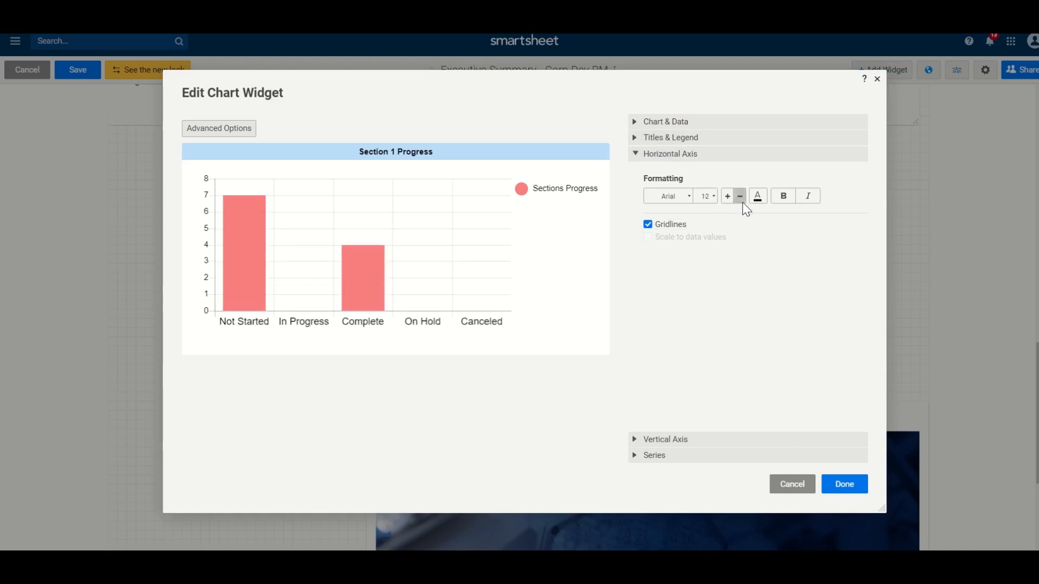
pyautogui.click(743, 202)
pyautogui.click(742, 202)
# Set the chart's legend to None and place the finished chart on the dashboard.
pyautogui.click(685, 136)
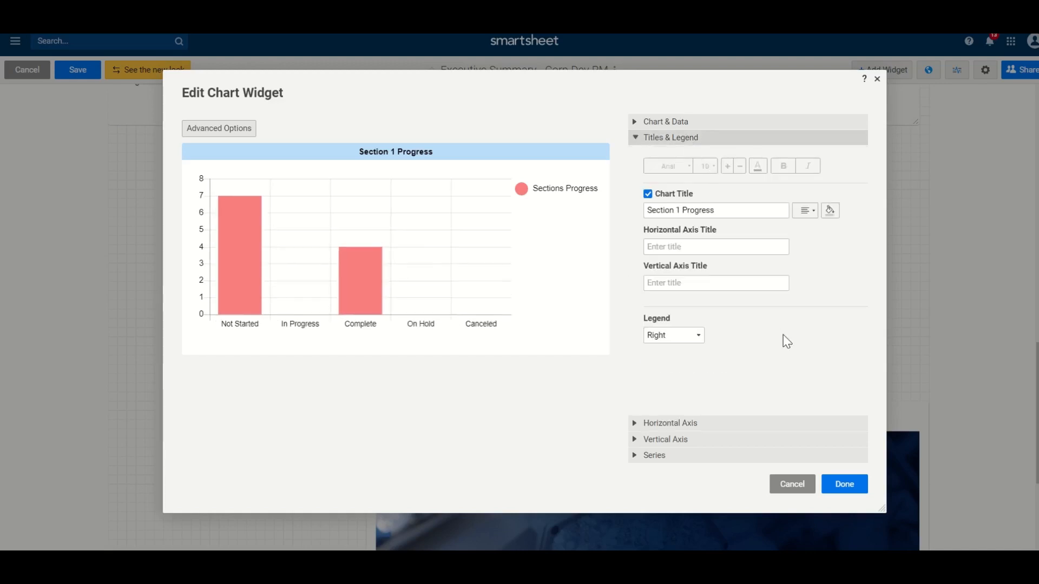
pyautogui.click(689, 336)
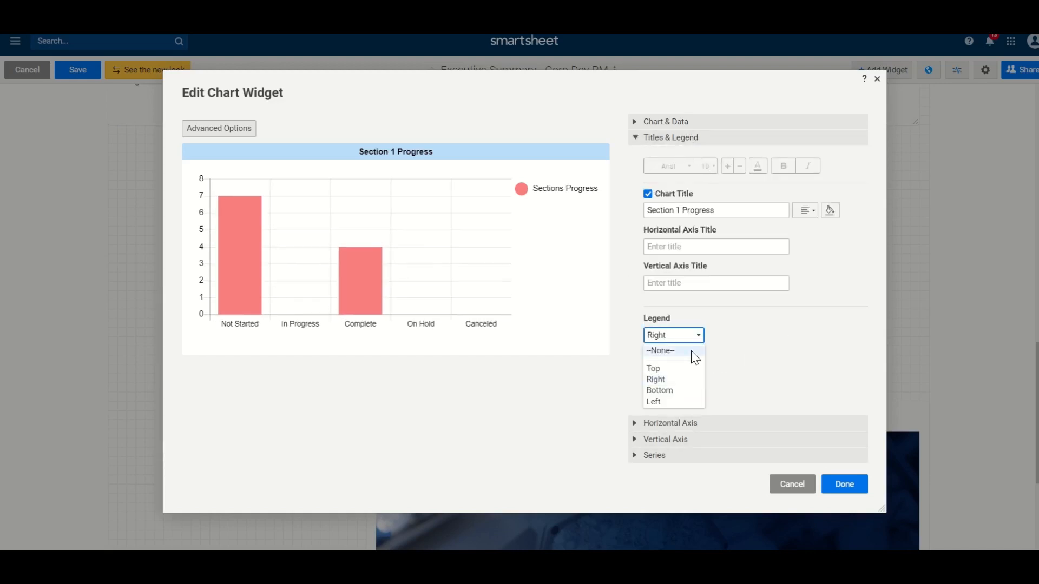
pyautogui.click(693, 352)
pyautogui.click(839, 486)
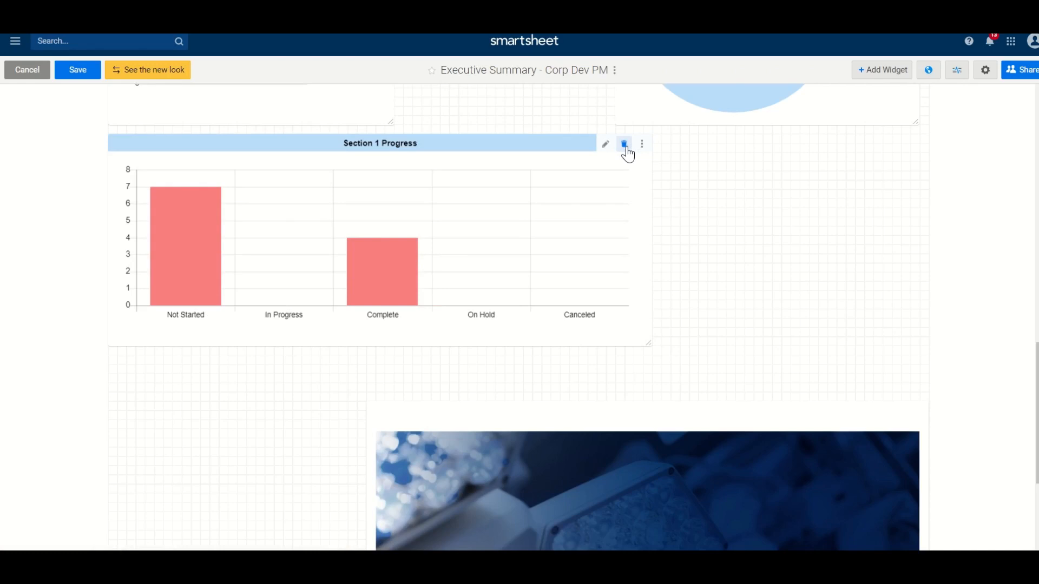
# Delete the Section 1 Progress chart widget and move the large blue image widget up to just below the remaining charts.
pyautogui.click(625, 145)
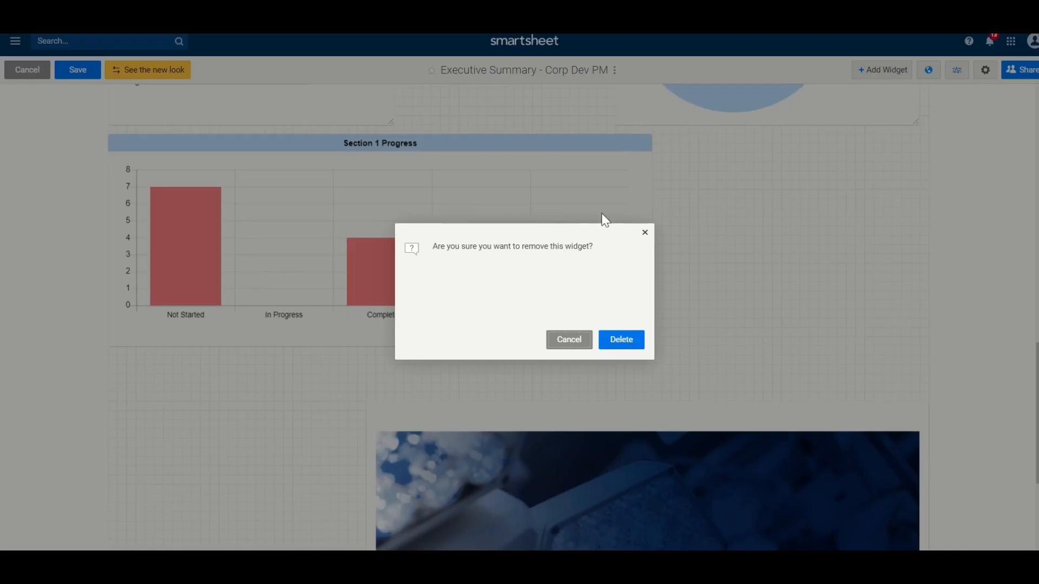
pyautogui.click(615, 346)
pyautogui.moveTo(644, 399); pyautogui.dragTo(686, 200)
pyautogui.scroll(10, 427, 265)
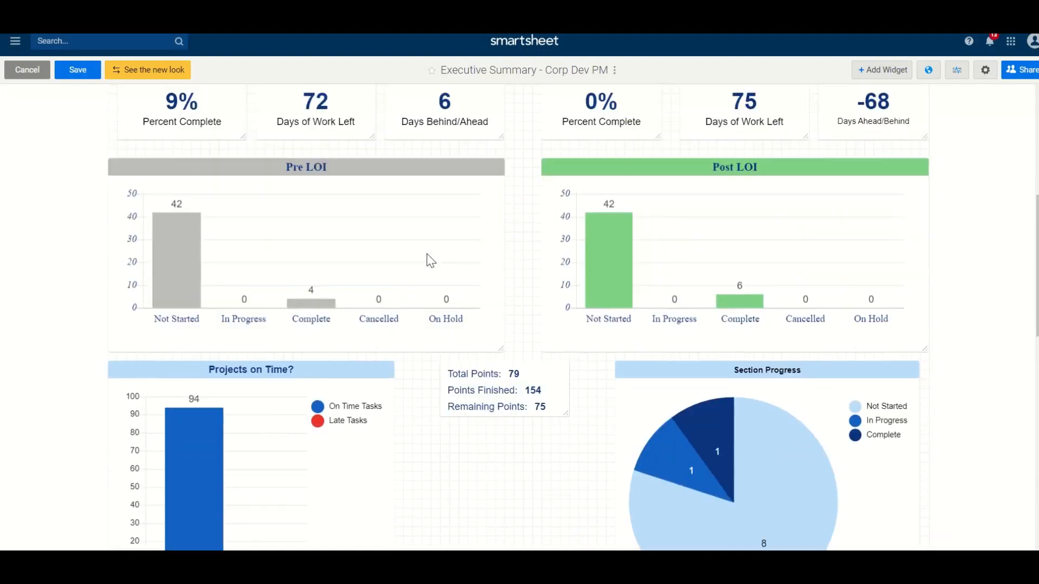
pyautogui.scroll(-6, 427, 259)
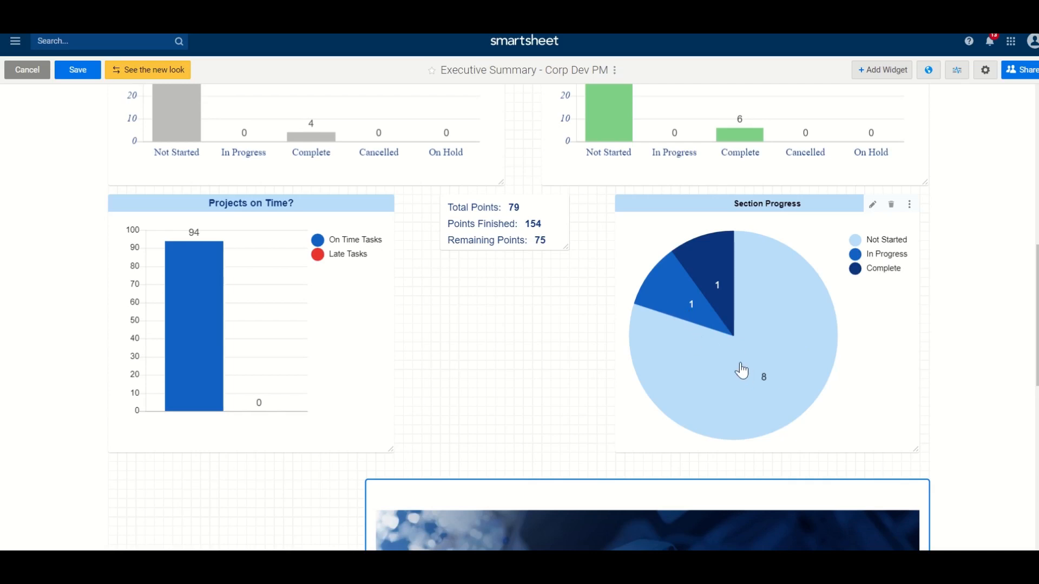
pyautogui.scroll(2, 686, 347)
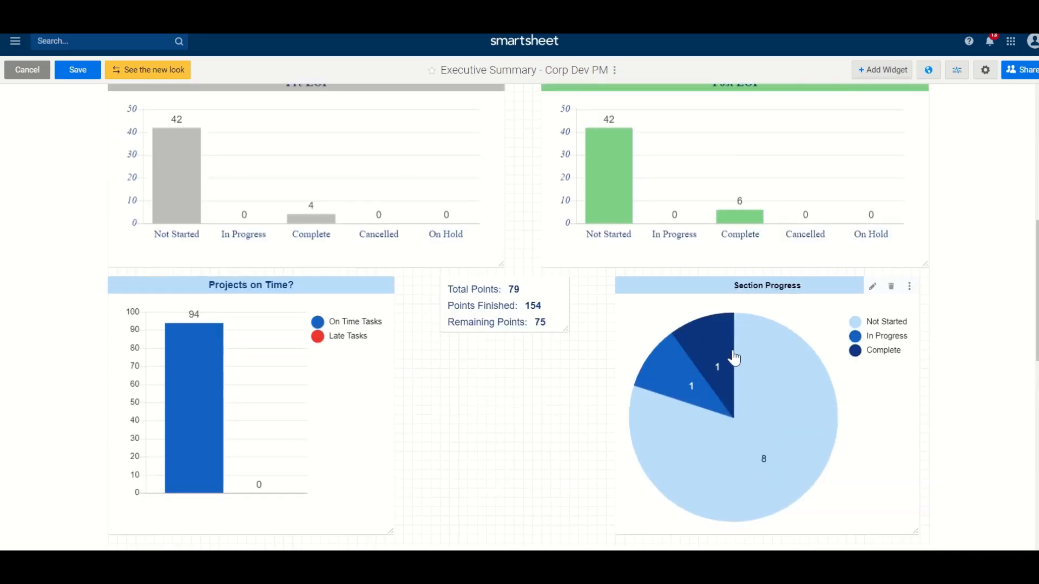
# Open the Section Progress chart's source data and examine the Section Progress column for each section's status.
pyautogui.scroll(6, 720, 349)
pyautogui.scroll(-5, 725, 352)
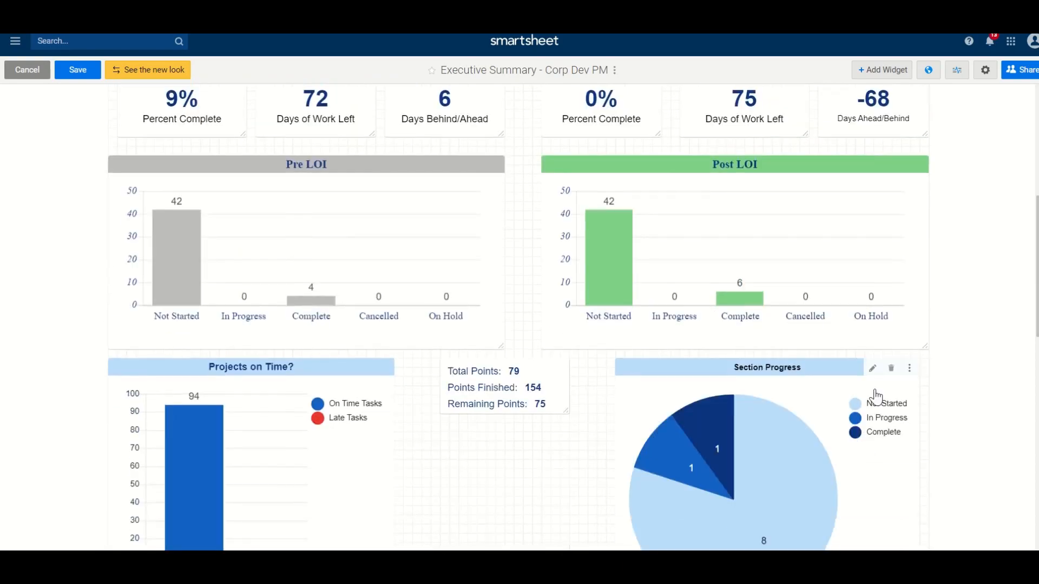
pyautogui.click(872, 368)
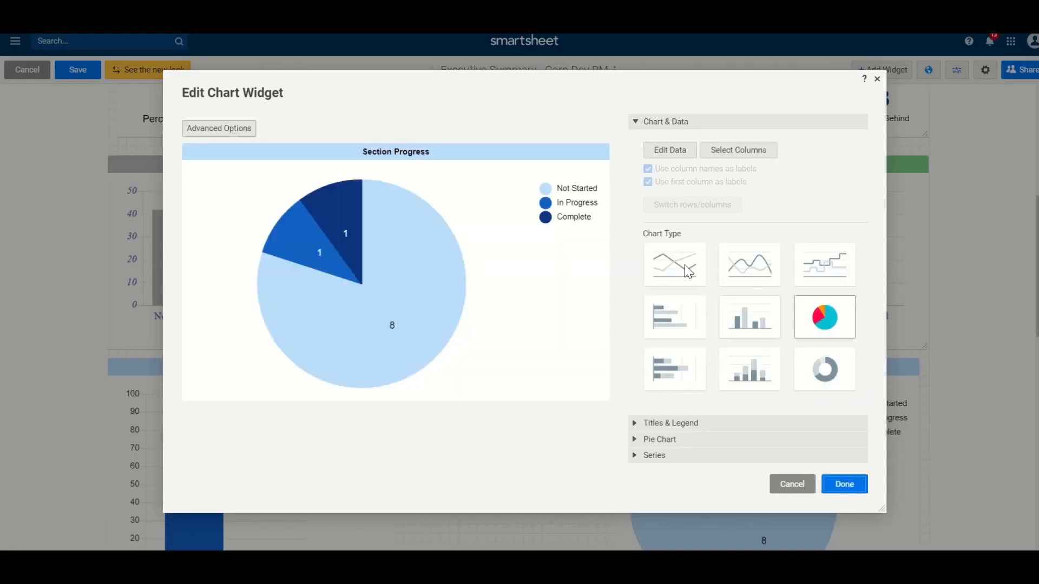
pyautogui.click(677, 150)
pyautogui.scroll(3, 711, 343)
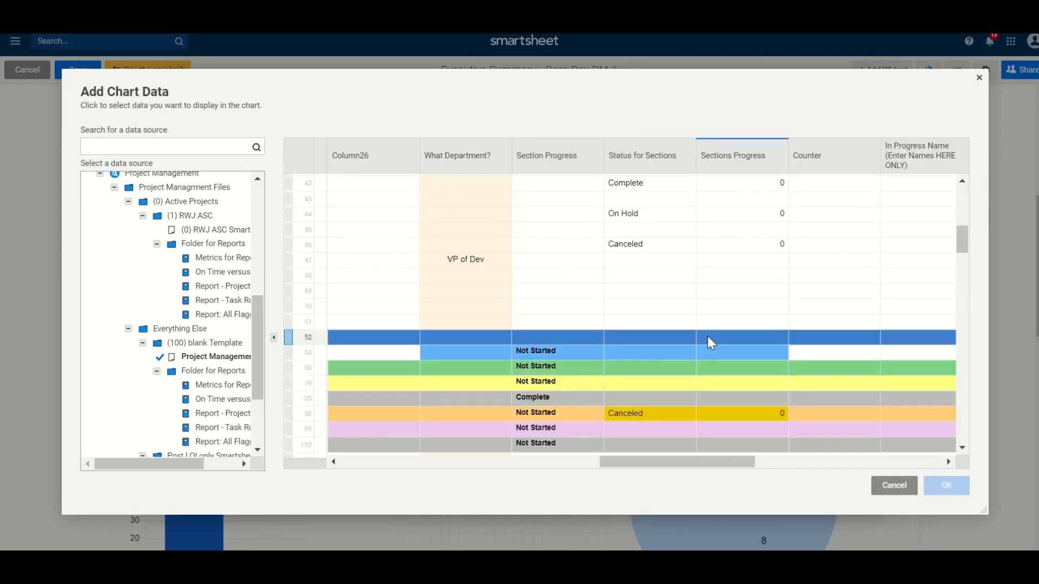
pyautogui.scroll(5, 711, 343)
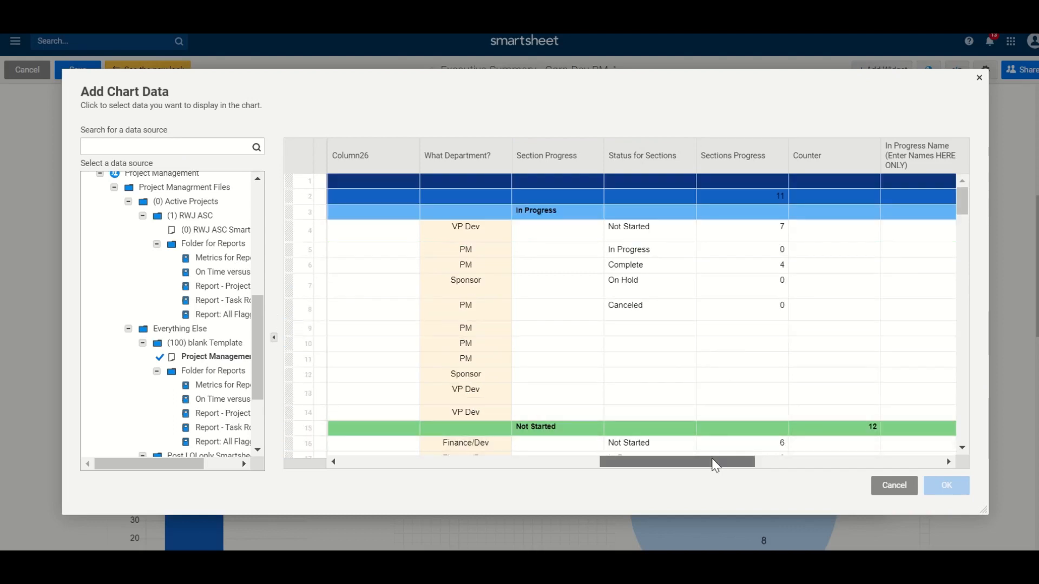
pyautogui.moveTo(716, 465); pyautogui.dragTo(687, 448)
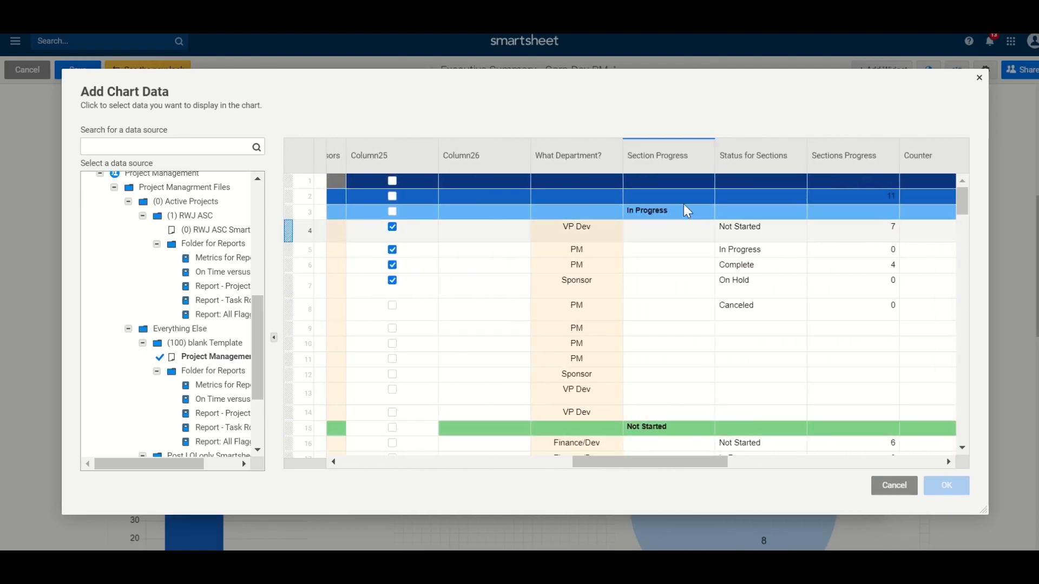
pyautogui.moveTo(679, 227); pyautogui.dragTo(679, 366)
pyautogui.scroll(5, 684, 346)
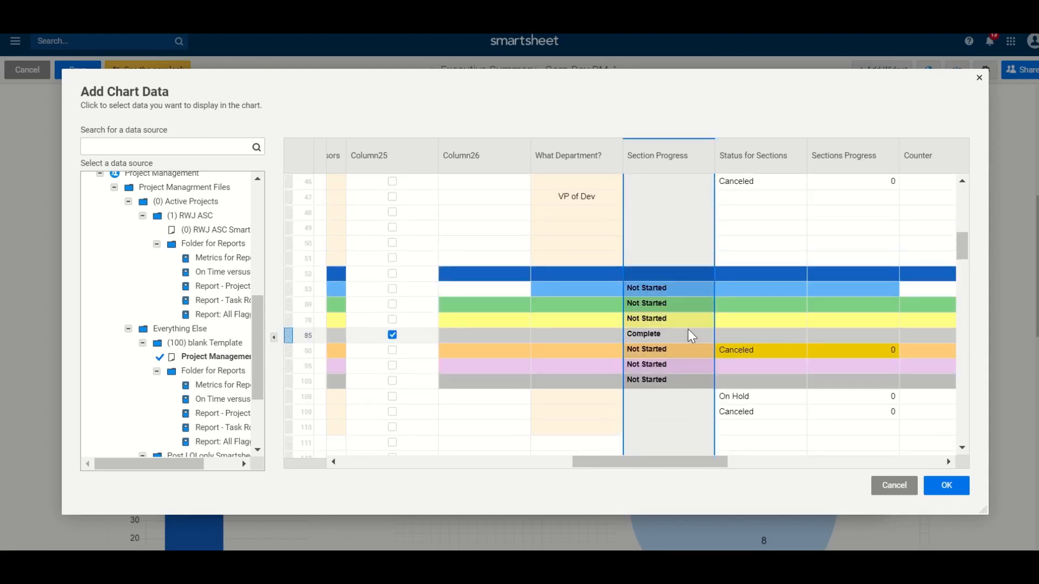
# Set the chart's data to the Not Started, In Progress and Complete rows of the Sections Progress table with their counts, and apply it.
pyautogui.scroll(-2, 688, 331)
pyautogui.moveTo(703, 462); pyautogui.dragTo(791, 454)
pyautogui.scroll(-3, 781, 397)
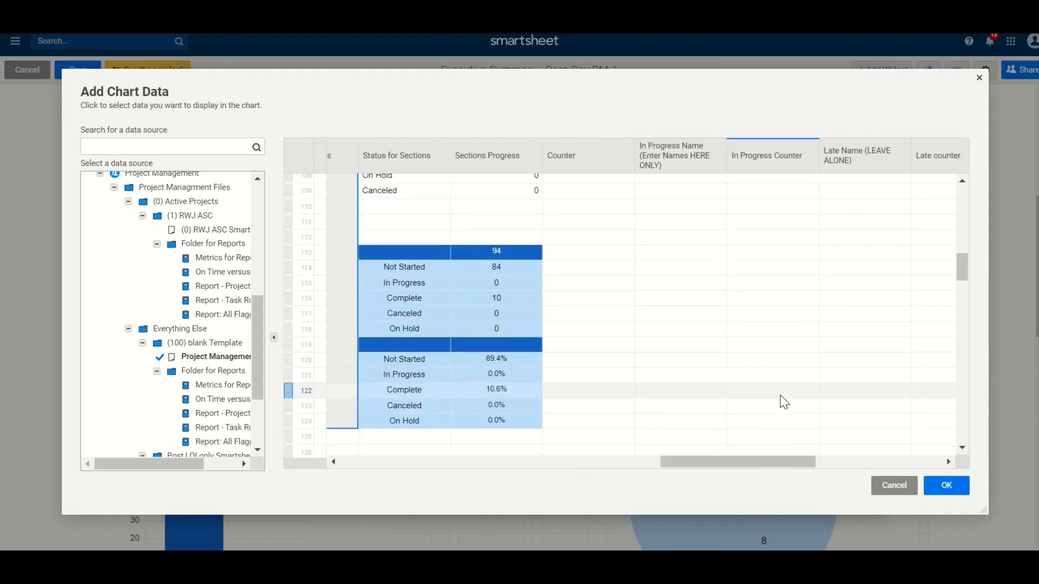
pyautogui.scroll(-4, 781, 399)
pyautogui.moveTo(686, 464); pyautogui.dragTo(629, 464)
pyautogui.moveTo(652, 383); pyautogui.dragTo(709, 417)
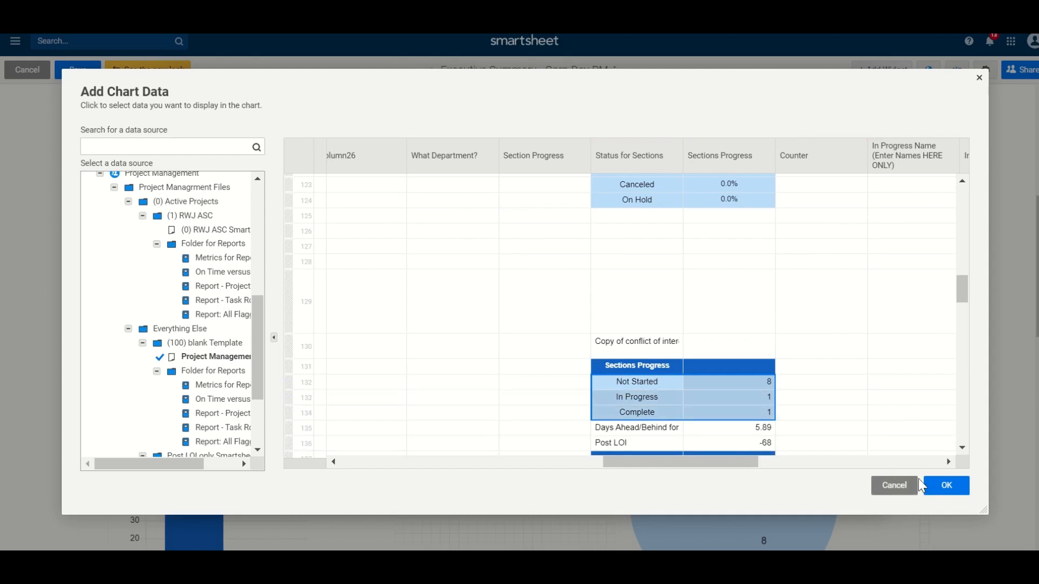
pyautogui.click(946, 485)
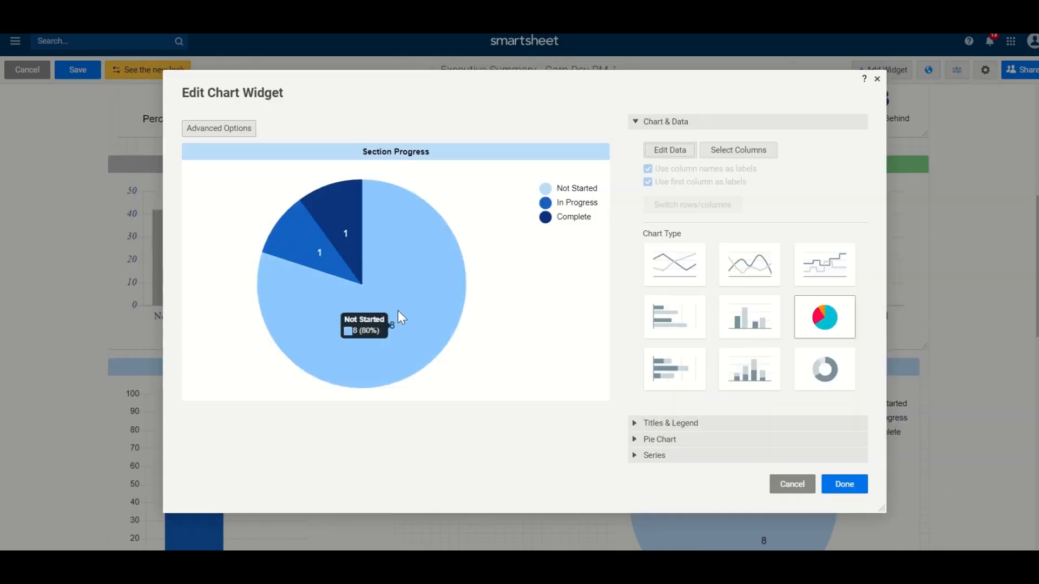
pyautogui.click(844, 485)
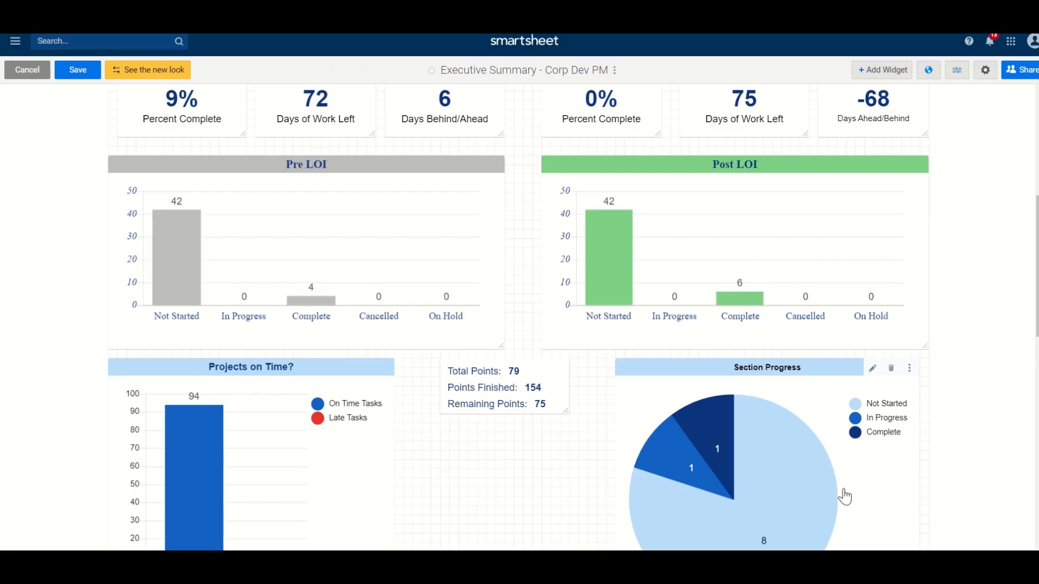
pyautogui.scroll(-5, 599, 498)
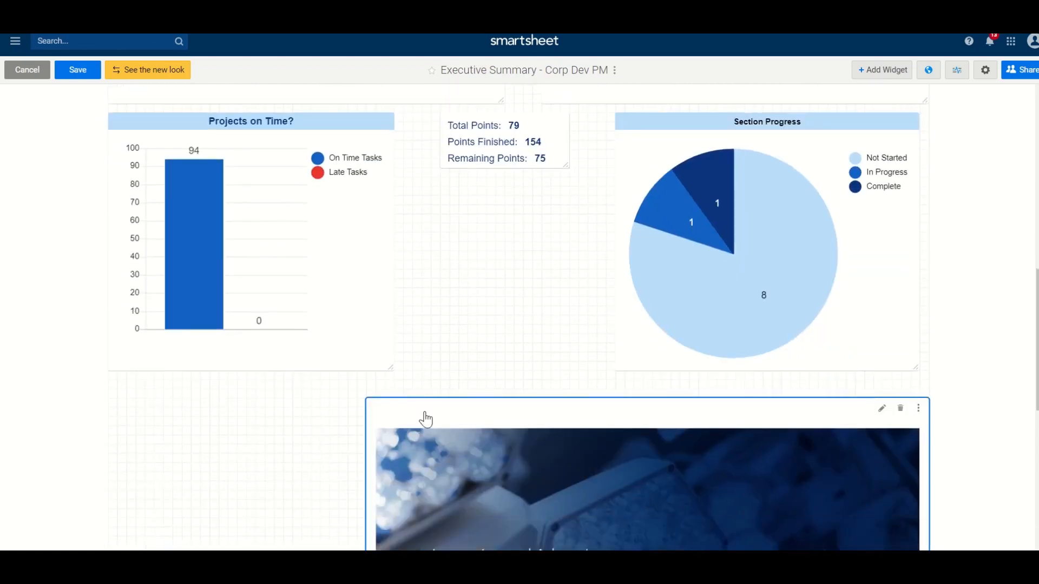
pyautogui.scroll(6, 427, 414)
pyautogui.scroll(1, 429, 410)
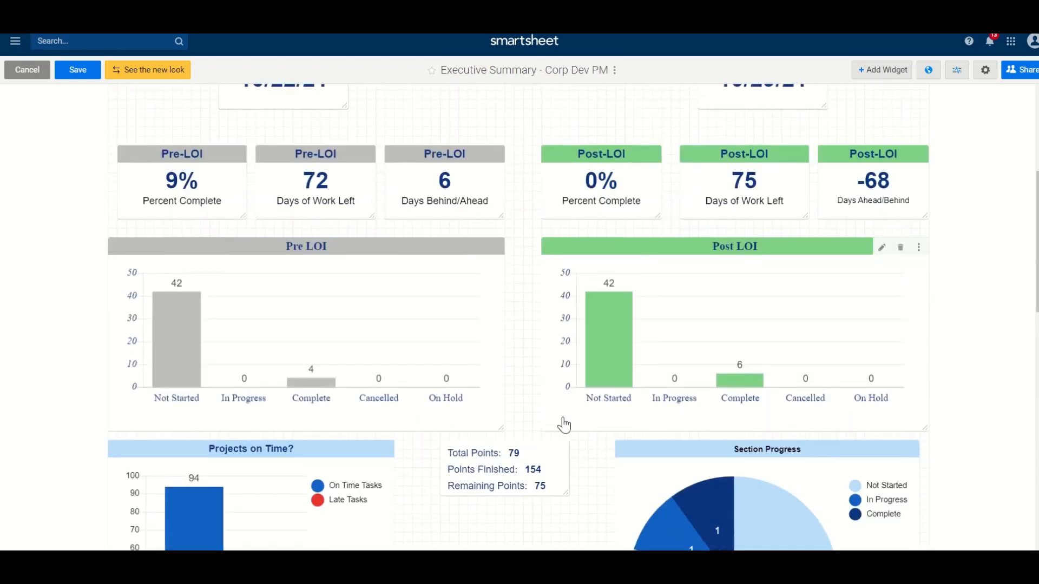
pyautogui.scroll(5, 560, 434)
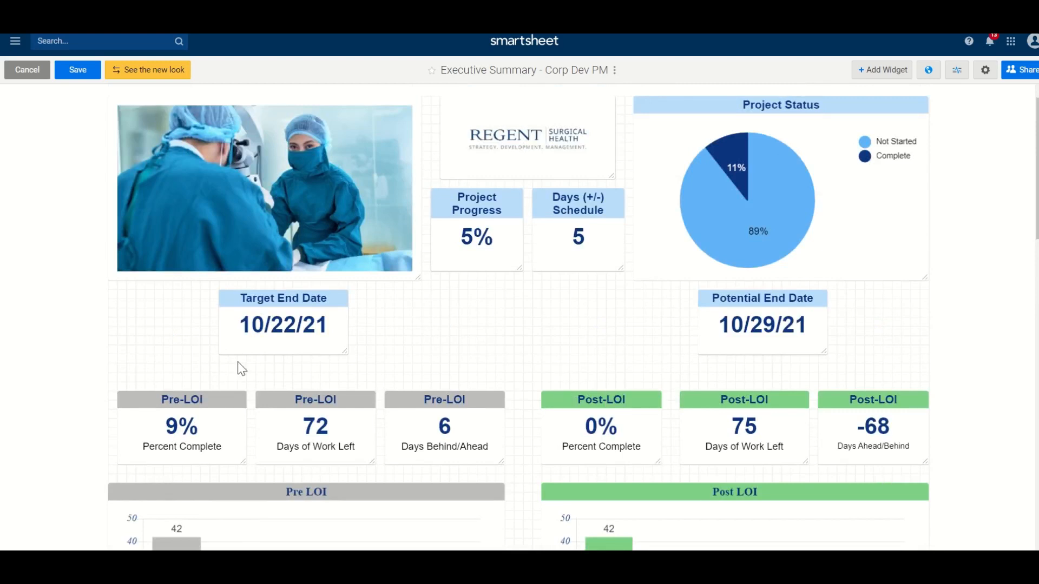
pyautogui.click(878, 68)
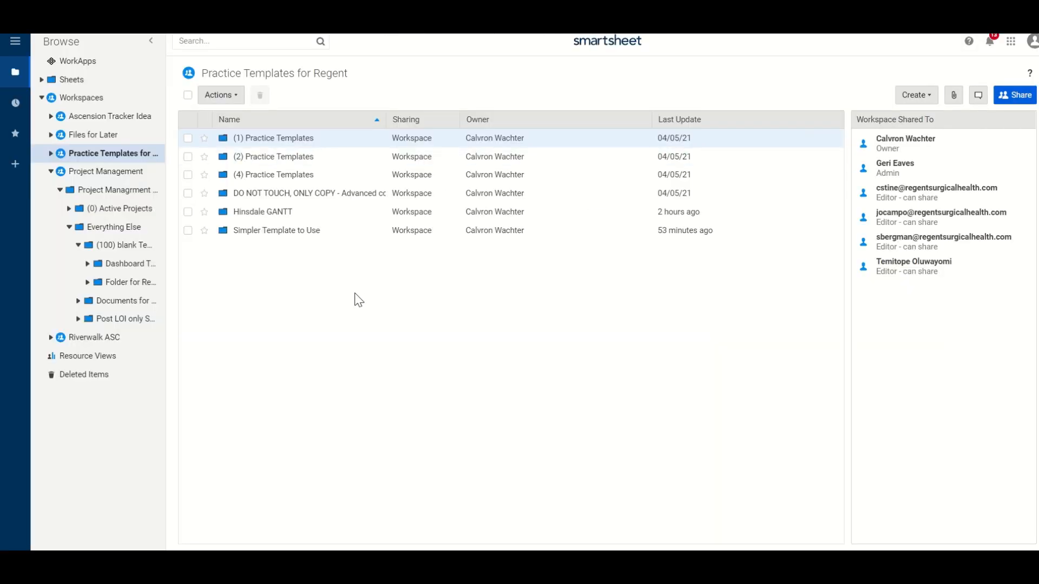
# Create a grid sheet named "The link to Youtube Videos" in the Practice Templates for Regent workspace.
pyautogui.rightClick(359, 301)
pyautogui.click(388, 309)
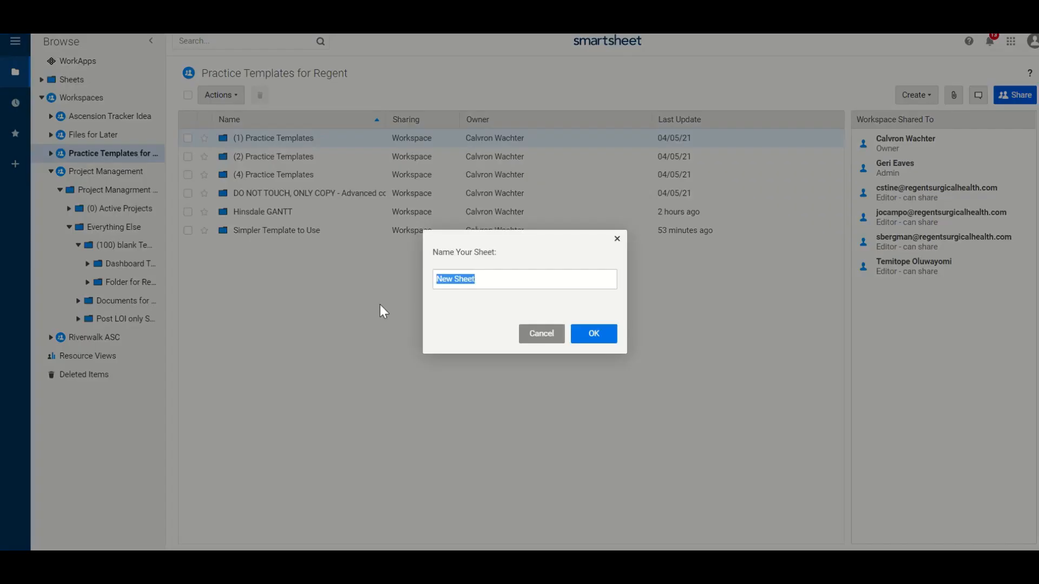
pyautogui.write('The link to Youtube Videos')
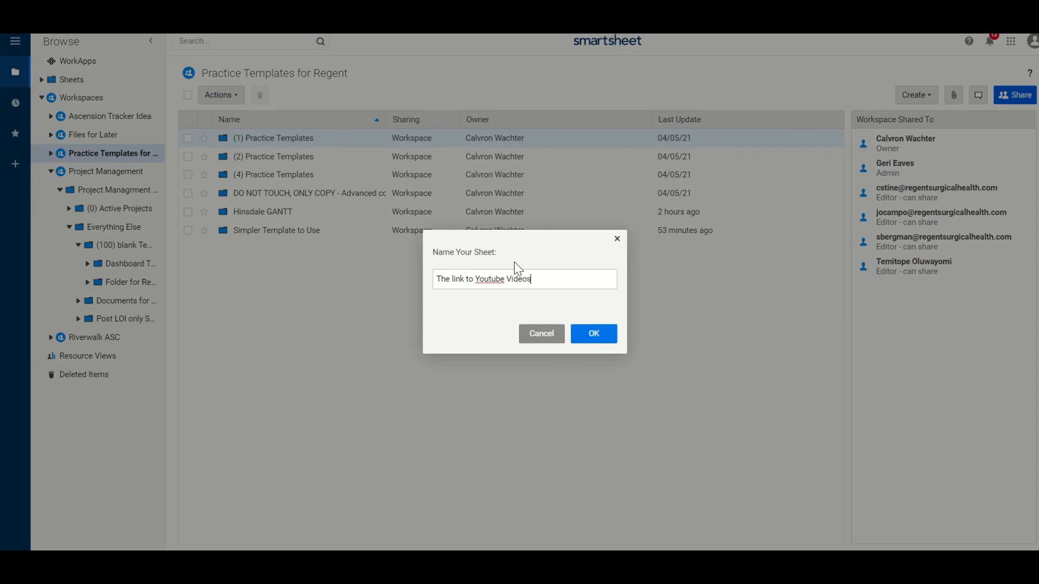
pyautogui.click(574, 334)
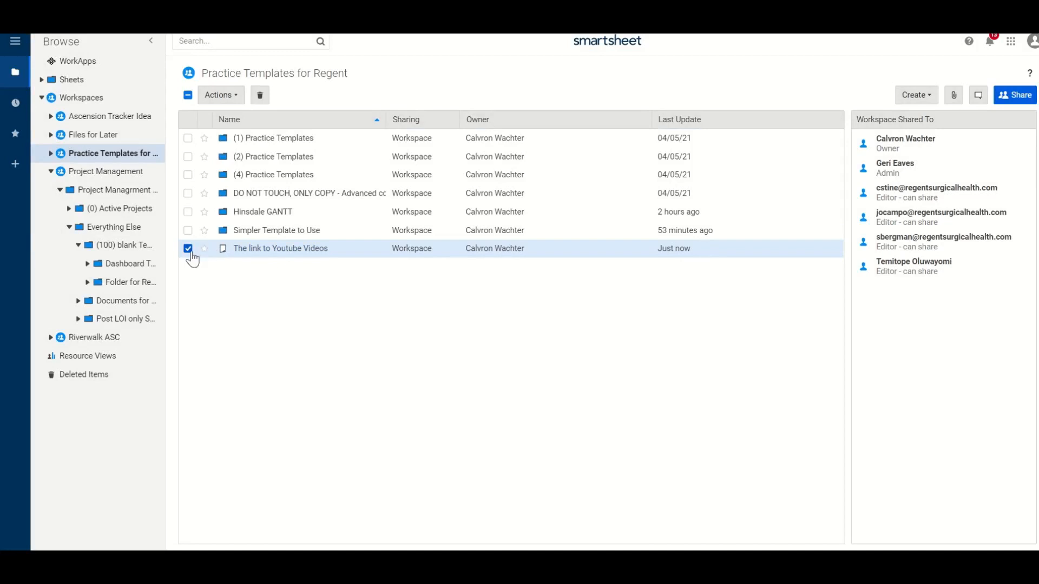
# Delete the "The link to Youtube Videos" sheet from the workspace.
pyautogui.rightClick(236, 253)
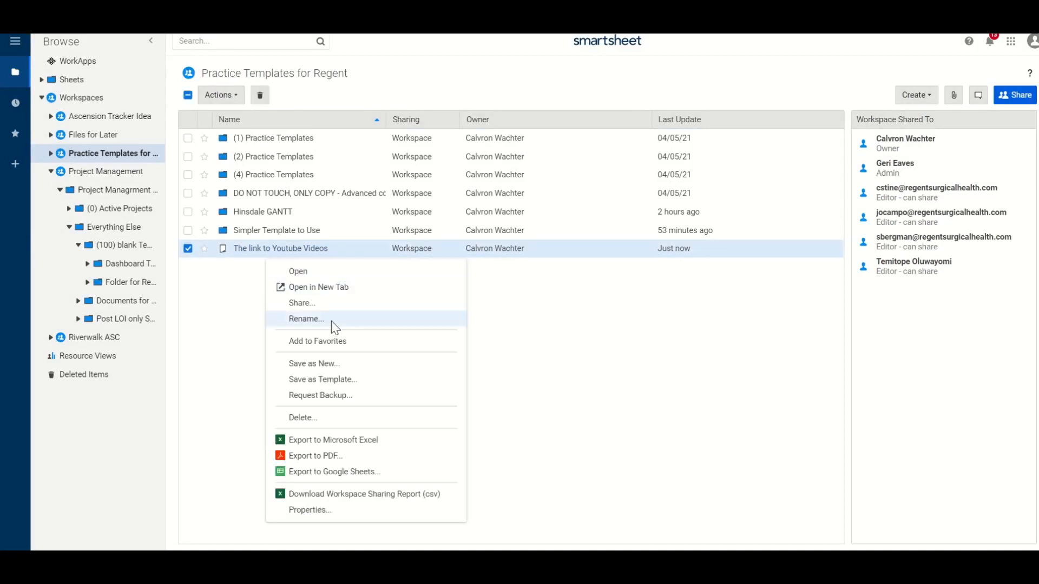
pyautogui.click(327, 414)
pyautogui.click(617, 340)
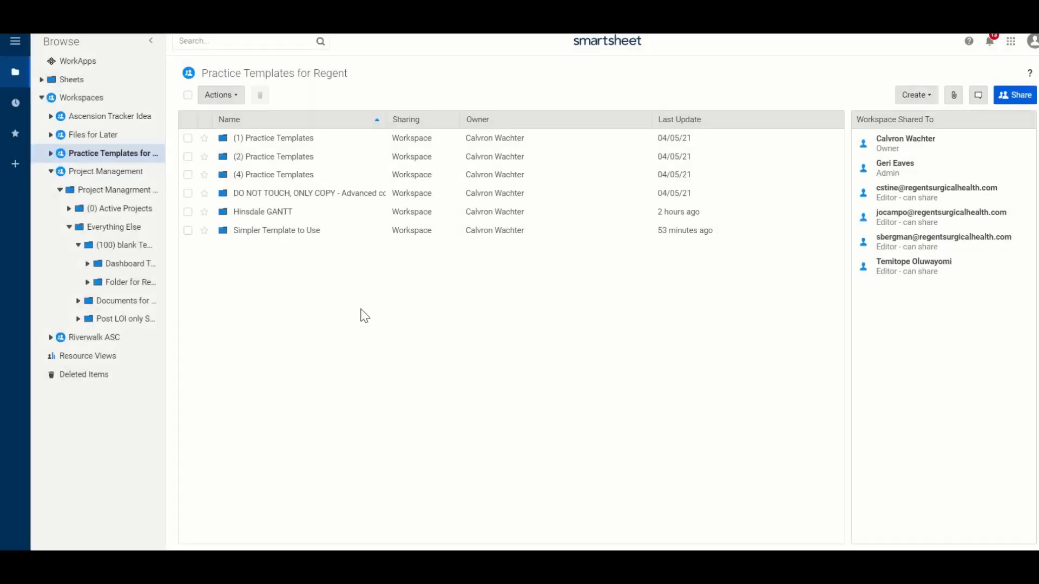
# Create a dashboard named "Link to Youtube Videos" in the Practice Templates for Regent workspace and open it.
pyautogui.rightClick(359, 311)
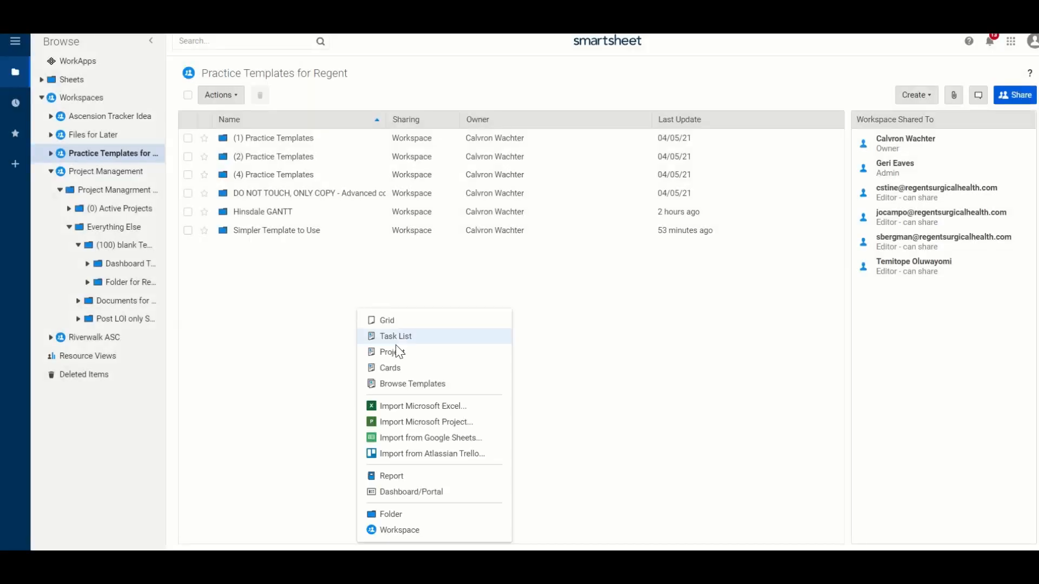
pyautogui.click(410, 490)
pyautogui.write('Lin')
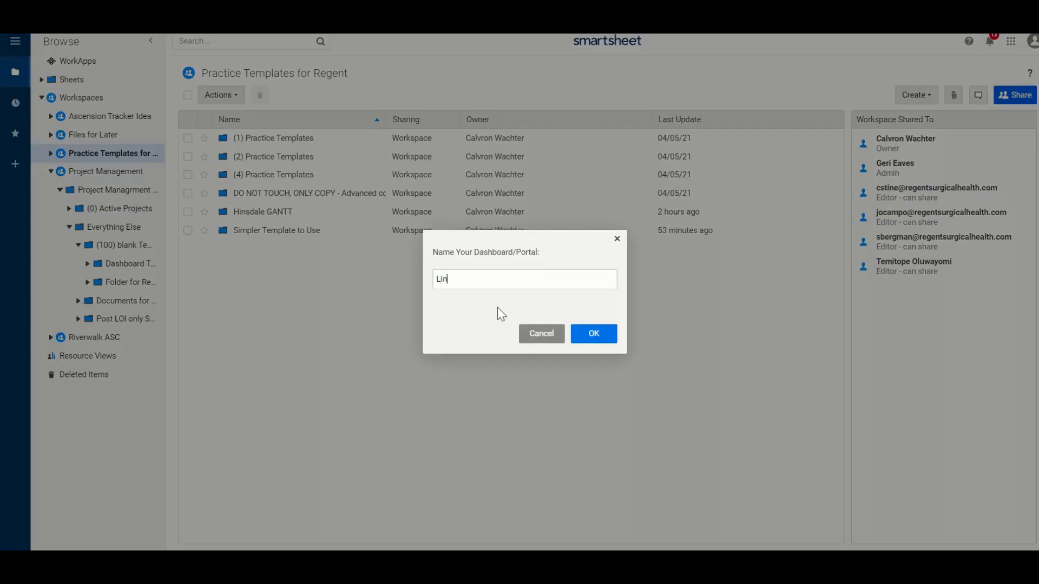
pyautogui.write('k to Youtube Videos')
pyautogui.press('Return')
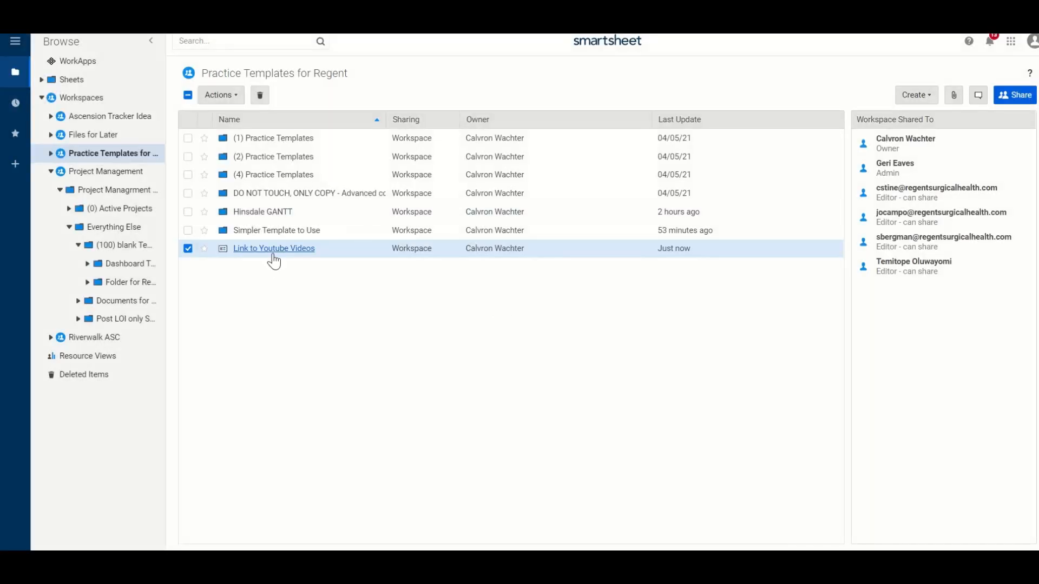
pyautogui.click(274, 250)
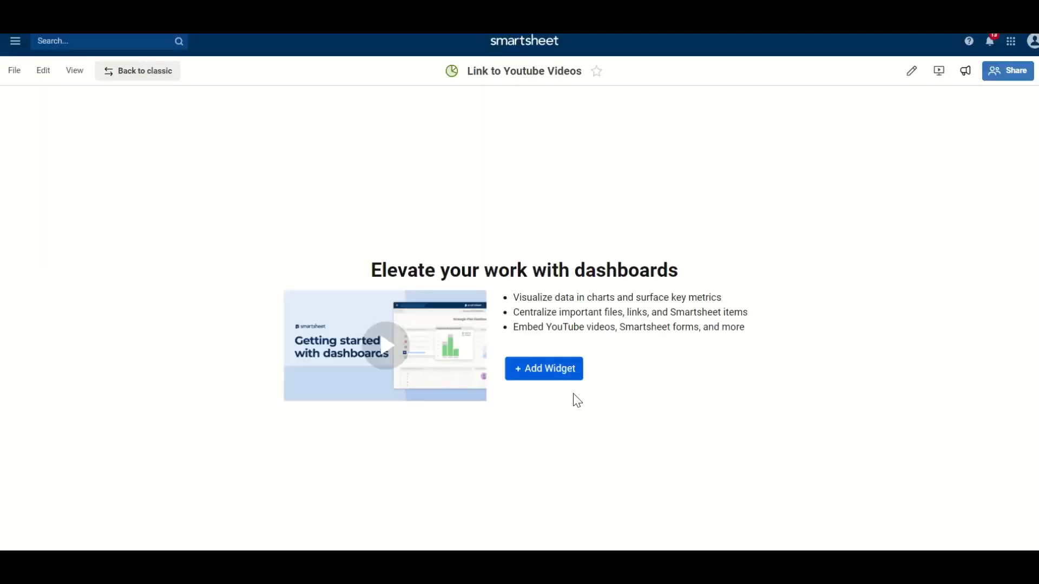
# Add a Web Content widget to the empty dashboard and embed the copied YouTube video link in it.
pyautogui.click(556, 373)
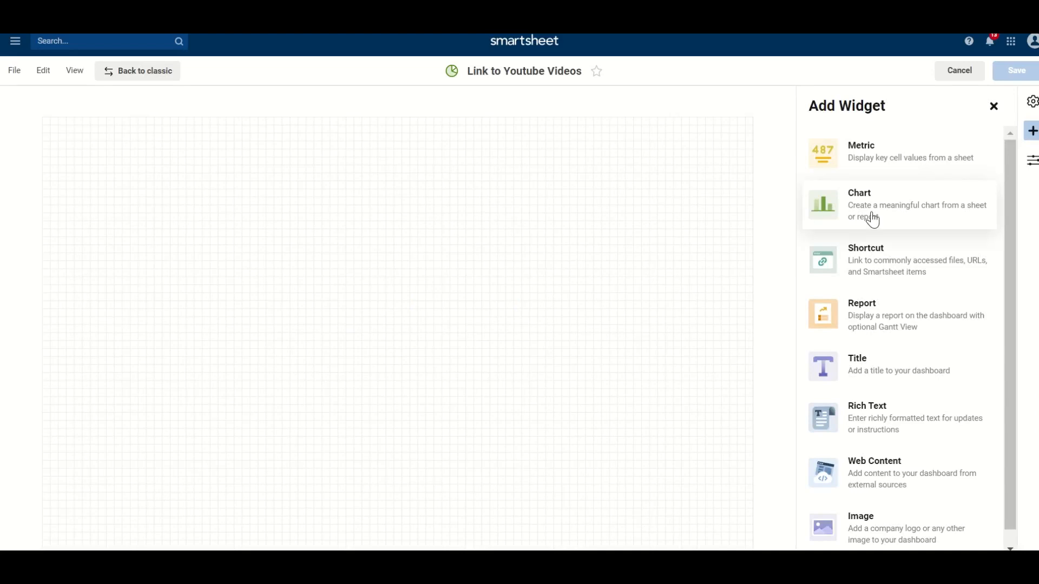
pyautogui.scroll(-1, 887, 332)
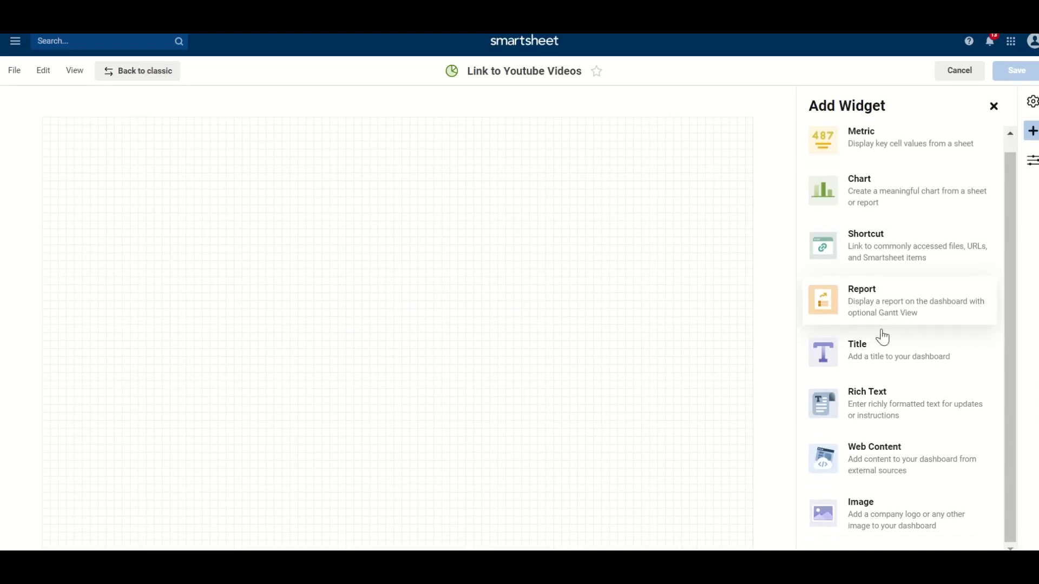
pyautogui.click(917, 474)
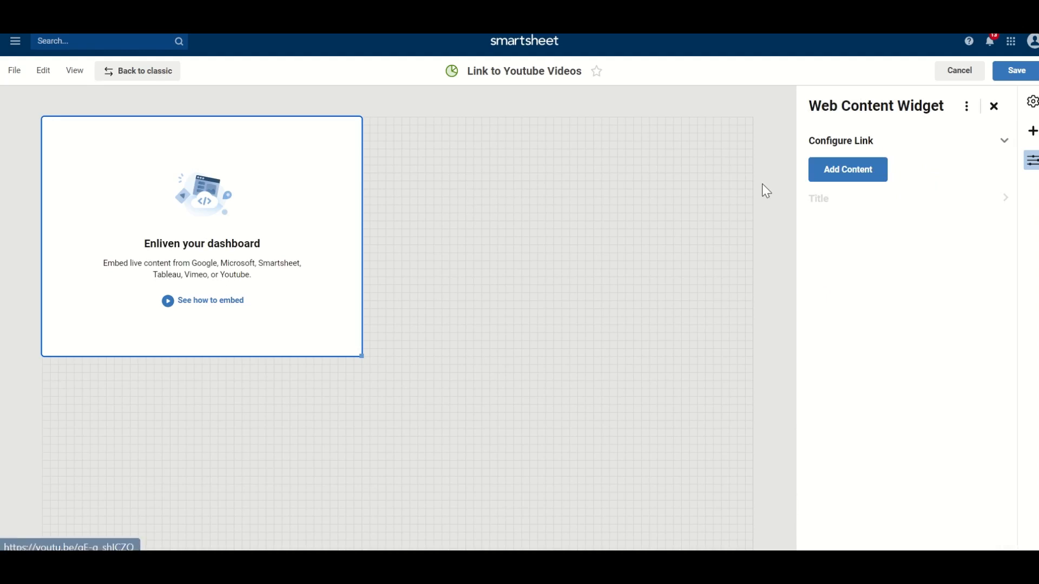
pyautogui.click(850, 180)
pyautogui.click(867, 209)
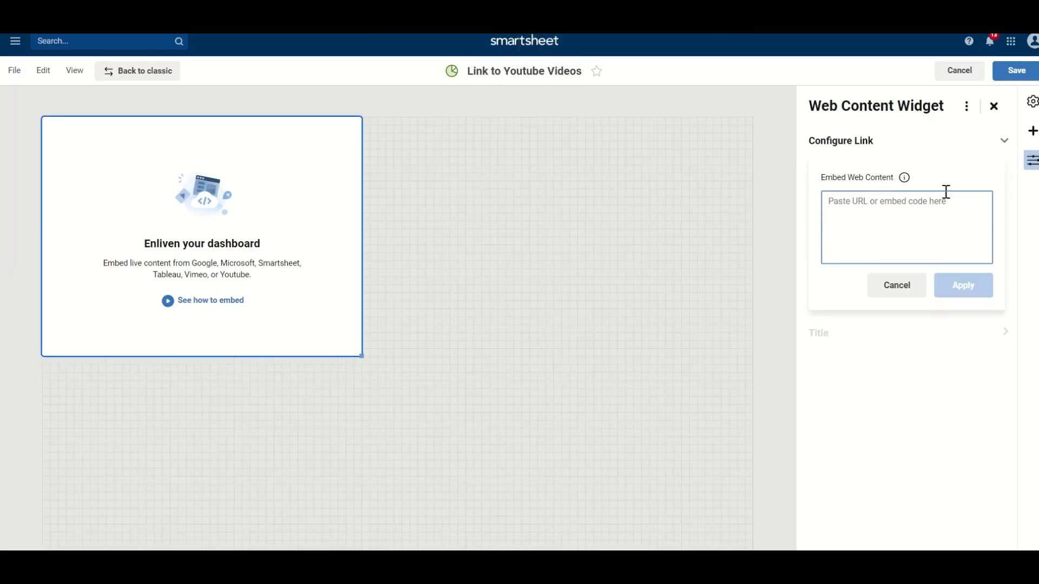
pyautogui.rightClick(924, 216)
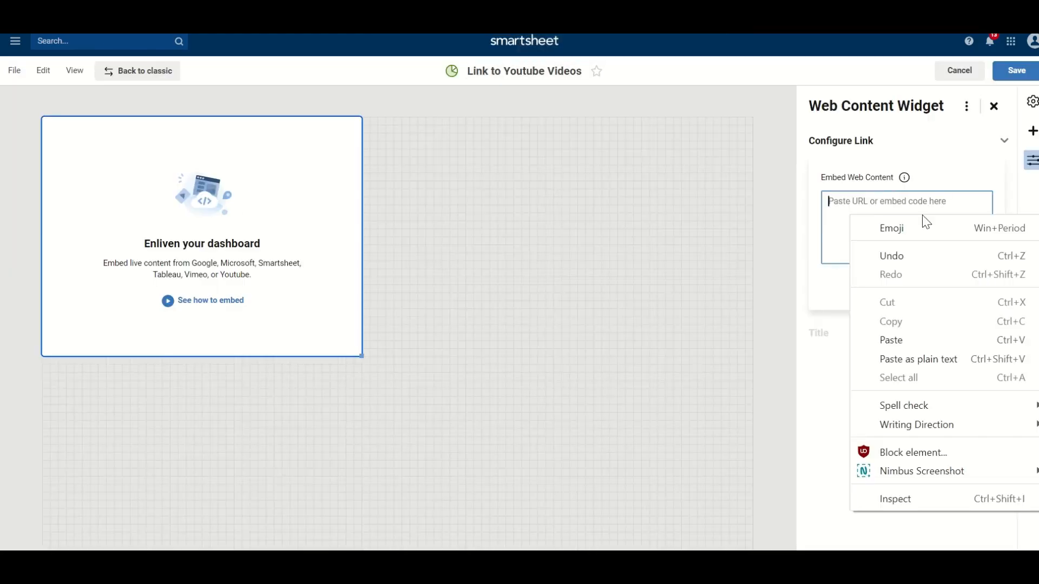
pyautogui.click(927, 341)
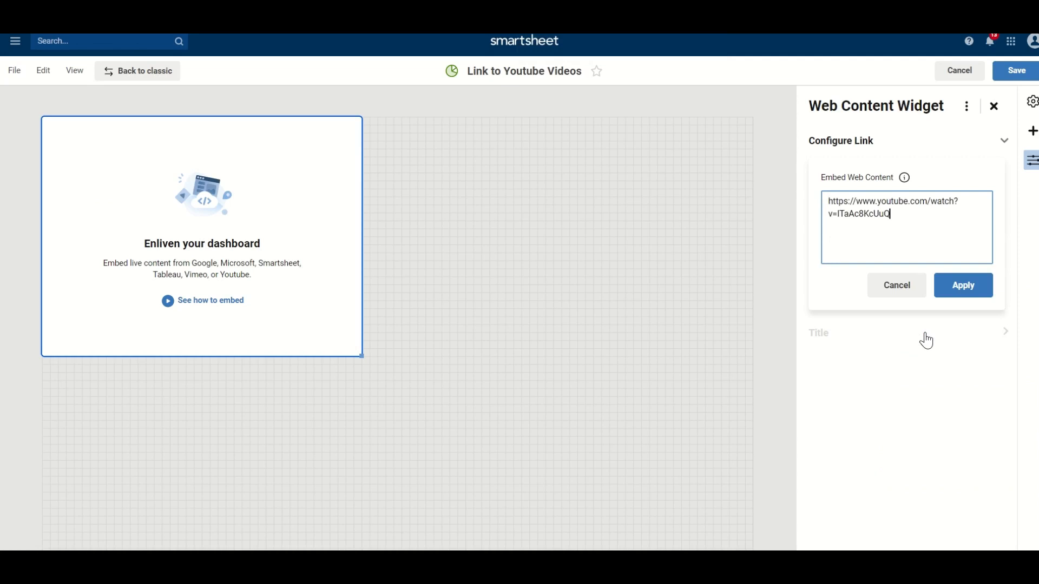
pyautogui.click(961, 286)
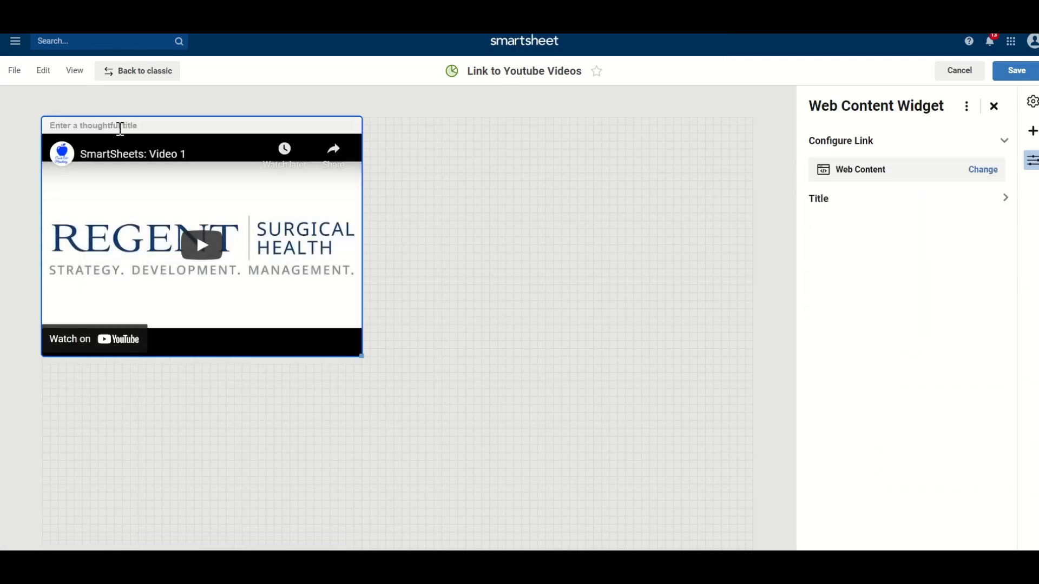
# Title the video widget "SmartSheets Video 1" and move it down and slightly right on the dashboard grid.
pyautogui.click(166, 126)
pyautogui.write('SmartSheets Video 1')
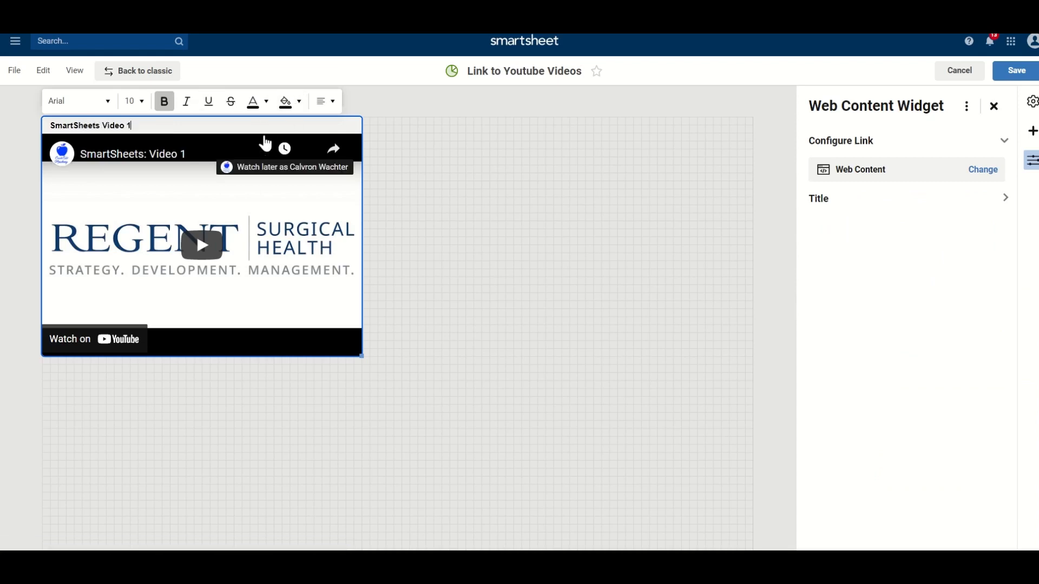
pyautogui.click(412, 185)
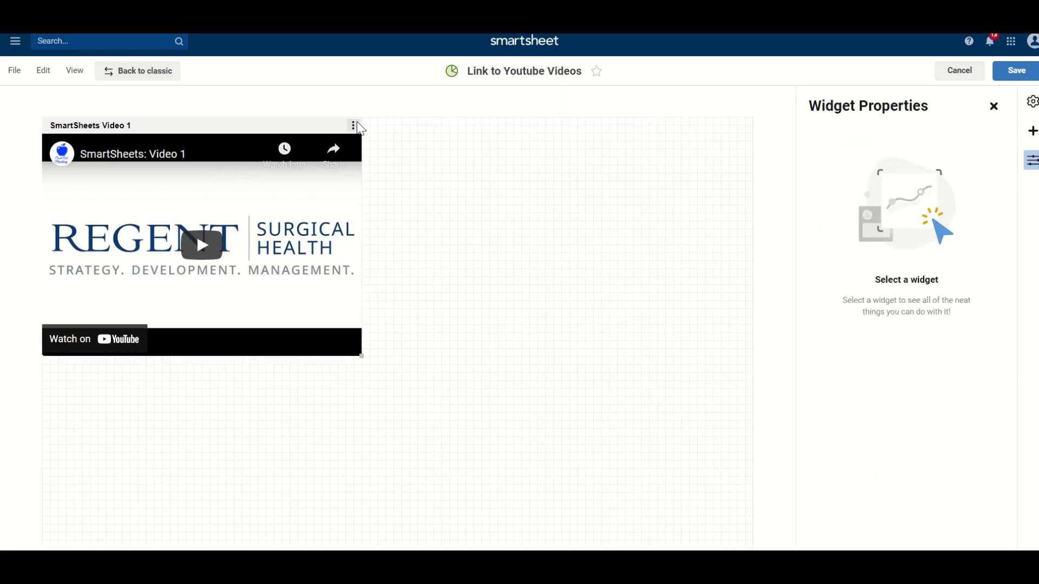
pyautogui.moveTo(330, 123); pyautogui.dragTo(393, 260)
pyautogui.click(360, 158)
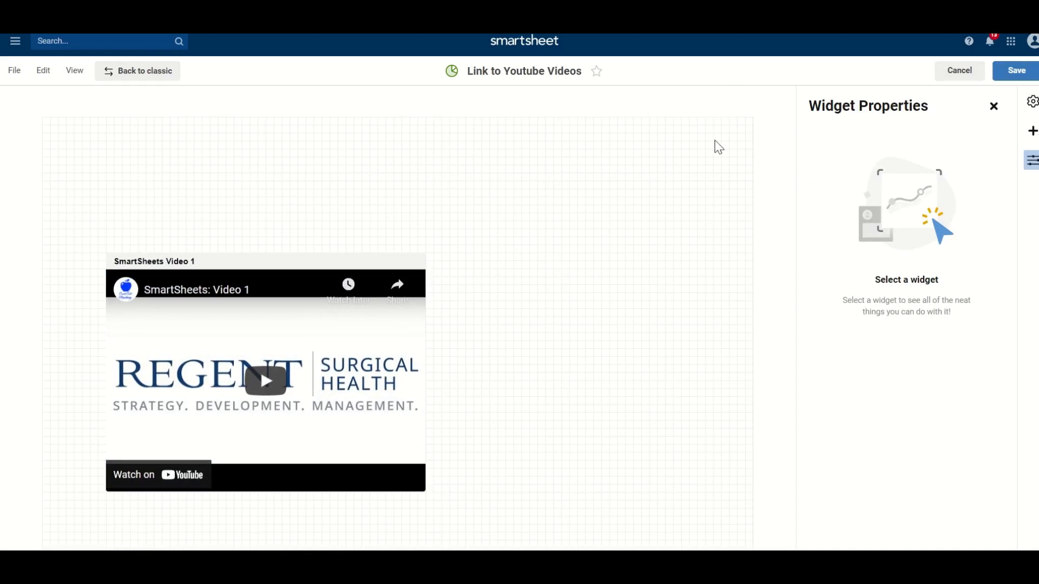
# Add an Image widget to the dashboard and upload the "Regent photo" picture from the computer into it.
pyautogui.click(994, 106)
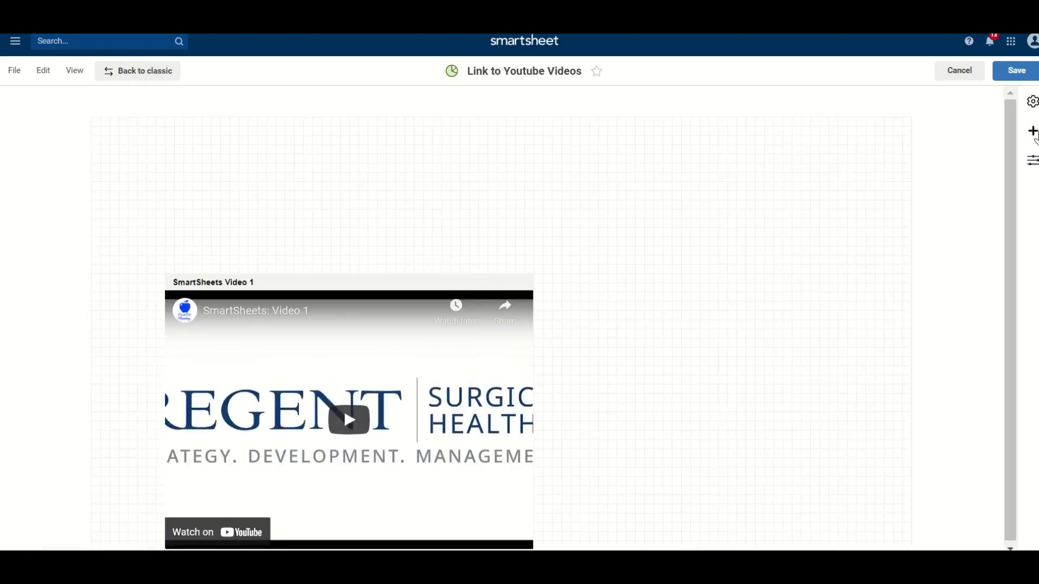
pyautogui.click(1033, 131)
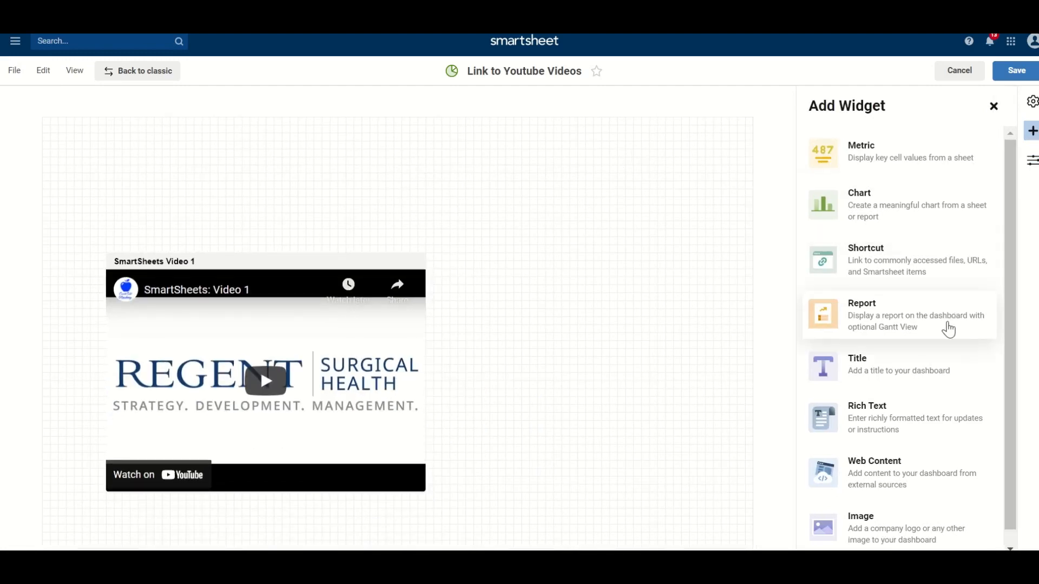
pyautogui.scroll(-1, 936, 375)
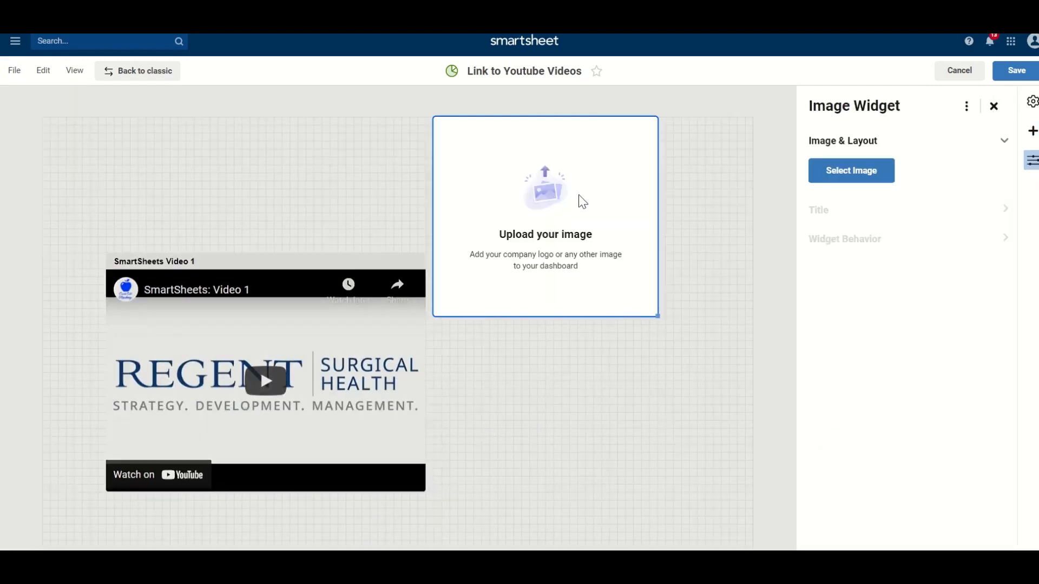
pyautogui.click(836, 176)
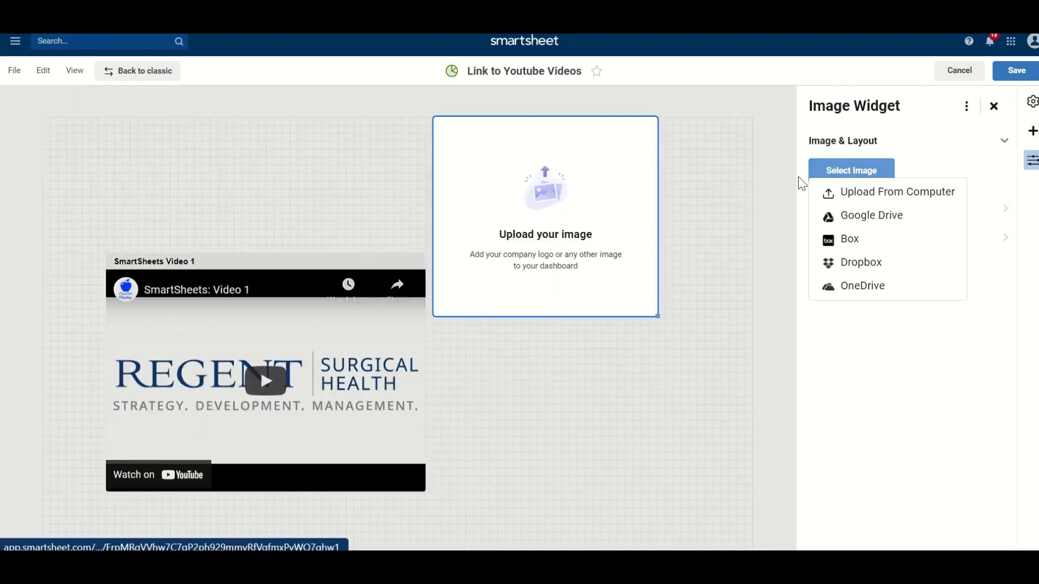
pyautogui.click(883, 204)
pyautogui.scroll(-3, 296, 246)
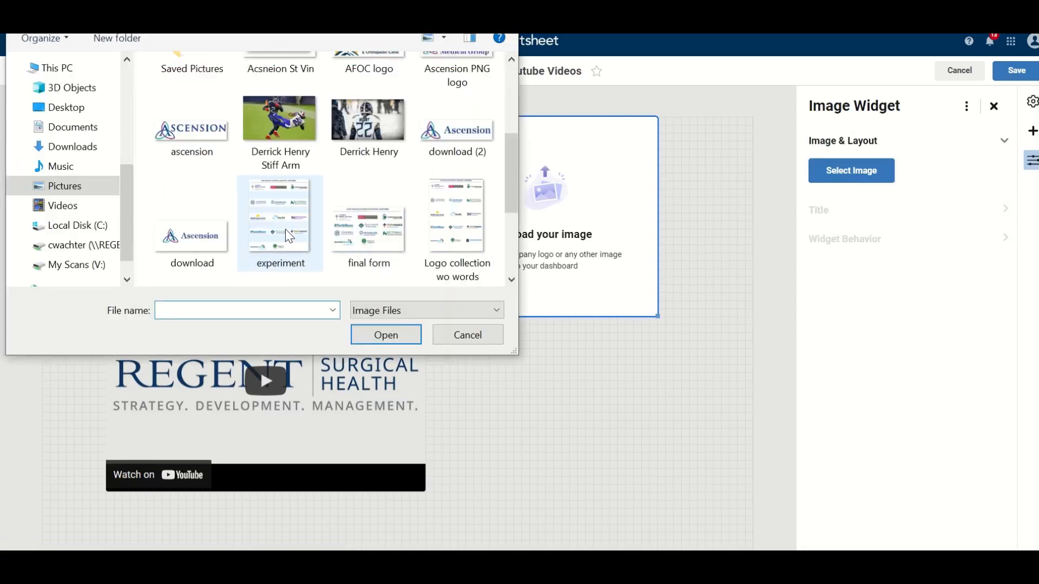
pyautogui.scroll(-2, 282, 230)
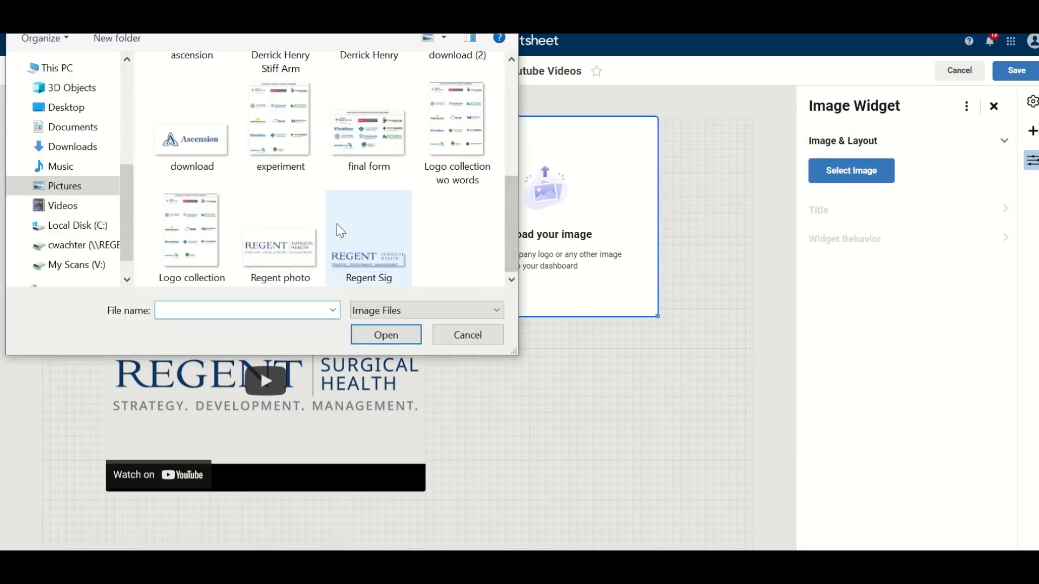
pyautogui.doubleClick(294, 254)
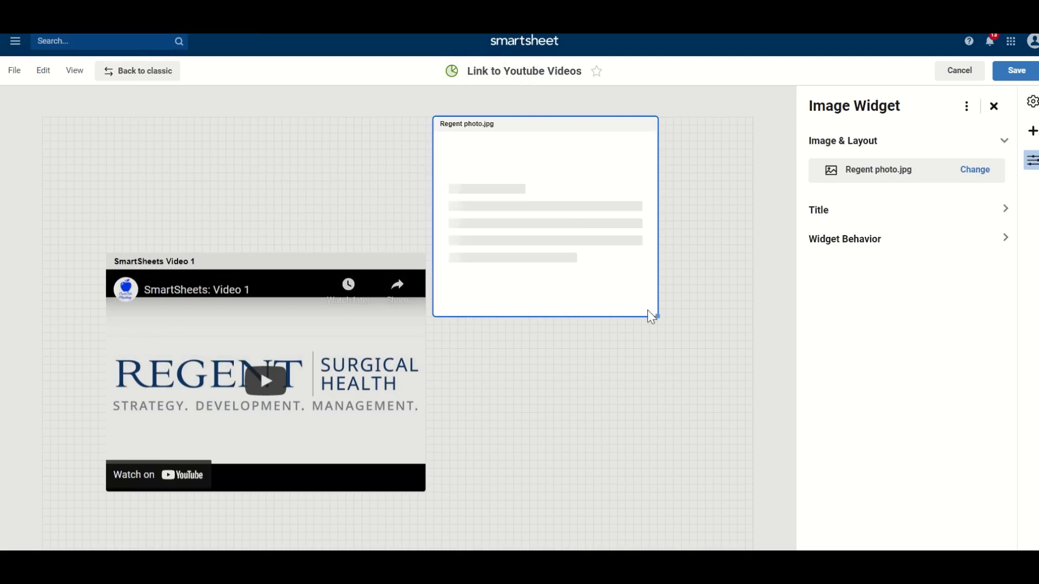
# Make the Regent logo widget wider and shorter, centre it near the dashboard's upper edge, and move the video widget further down.
pyautogui.moveTo(656, 315); pyautogui.dragTo(698, 244)
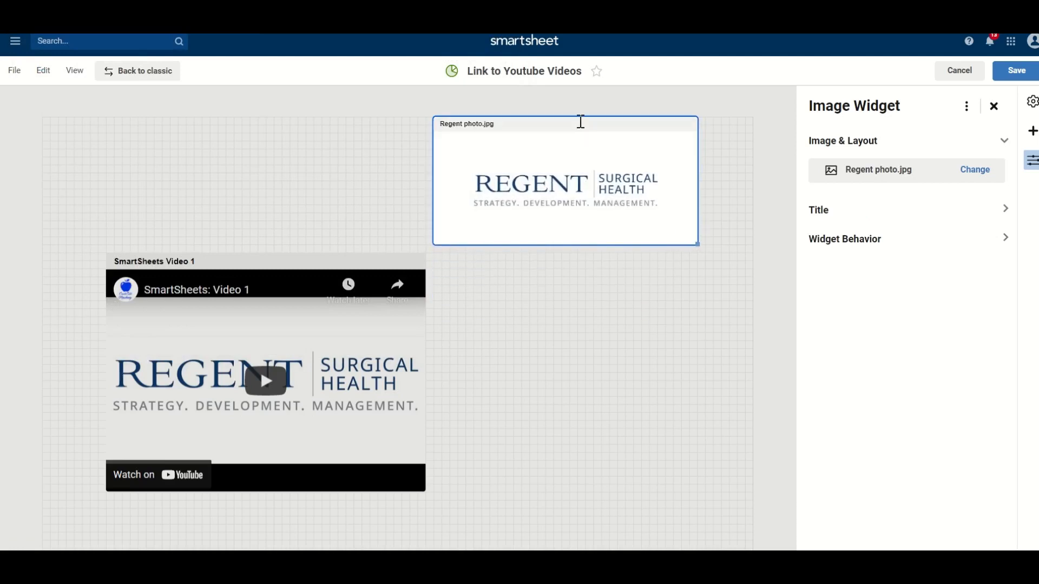
pyautogui.click(490, 123)
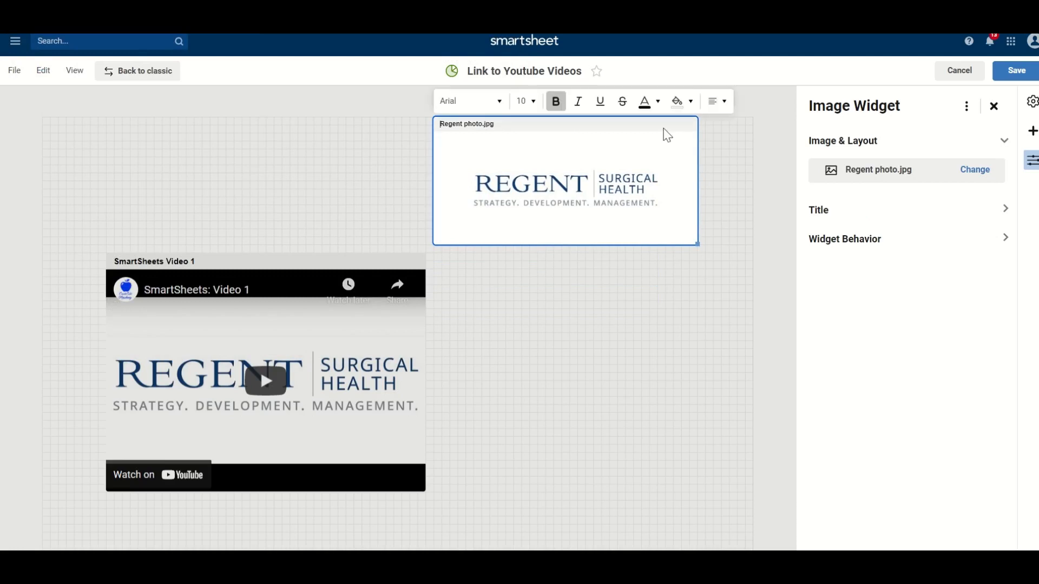
pyautogui.click(723, 176)
pyautogui.moveTo(625, 134); pyautogui.dragTo(498, 135)
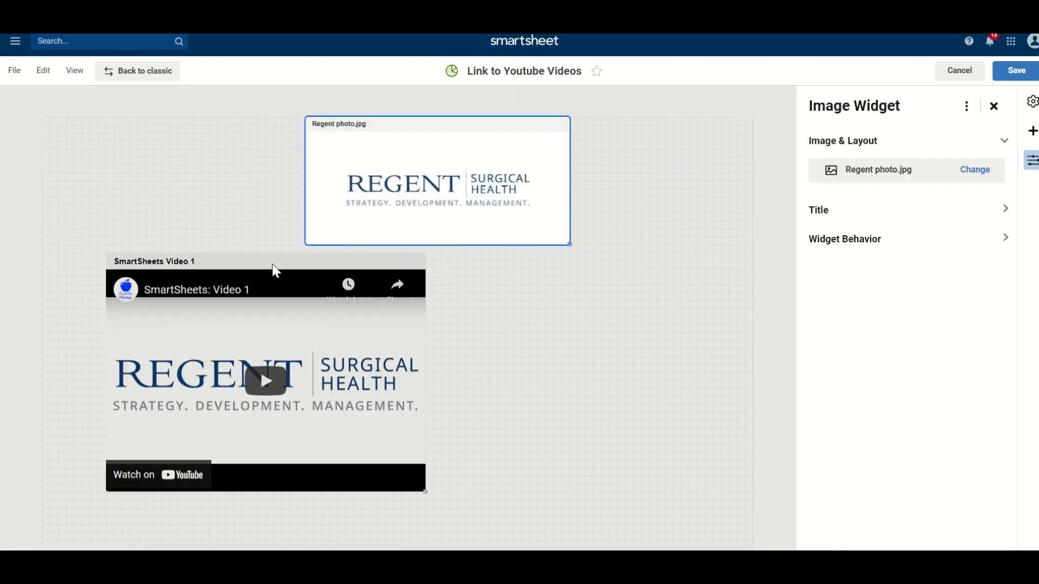
pyautogui.moveTo(274, 269); pyautogui.dragTo(258, 386)
pyautogui.moveTo(458, 126); pyautogui.dragTo(495, 141)
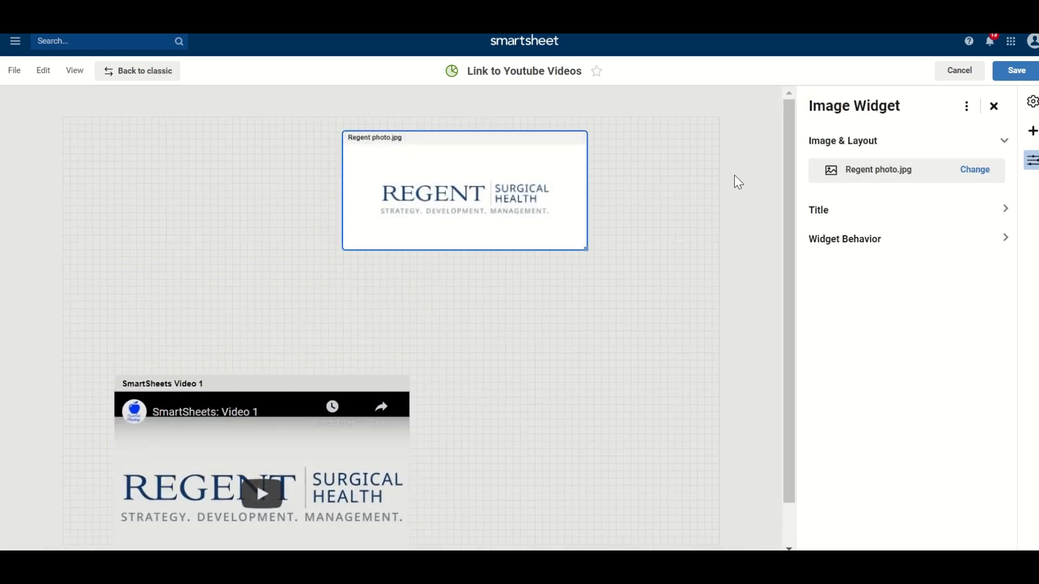
# Add a second Image widget and upload the "Regent Nurse" picture from the computer into it.
pyautogui.click(1032, 132)
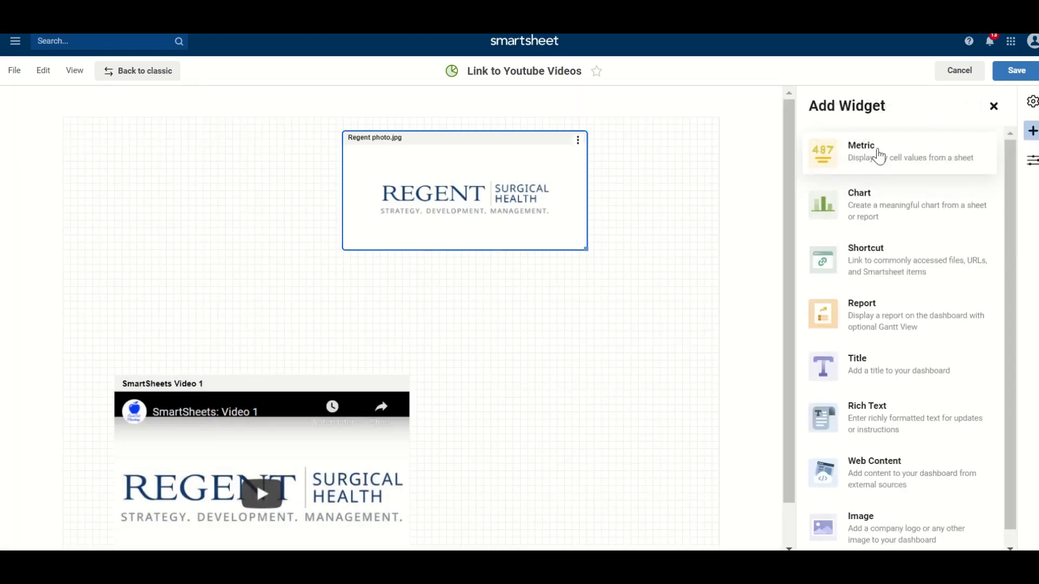
pyautogui.click(887, 526)
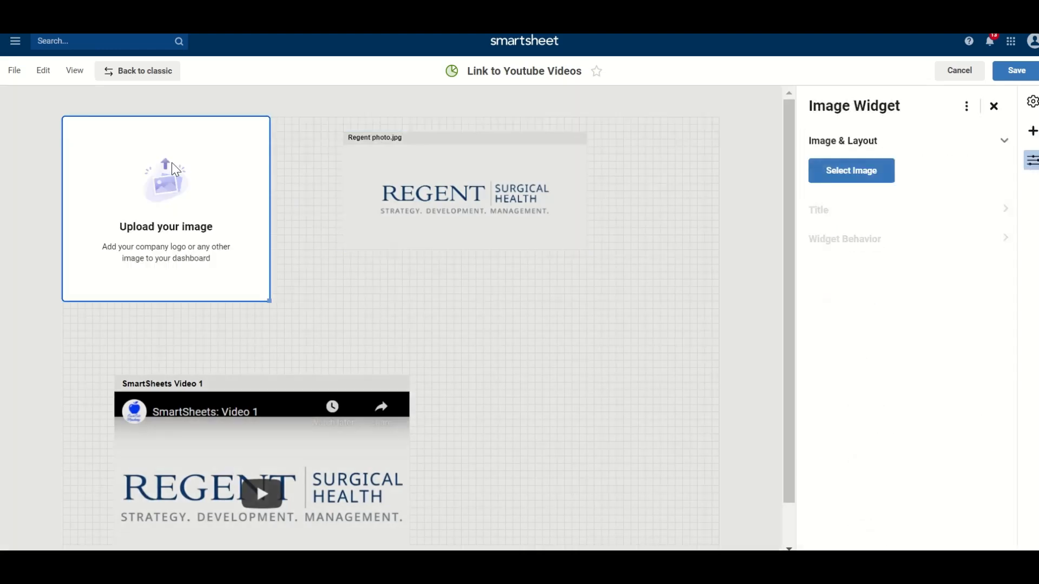
pyautogui.click(863, 181)
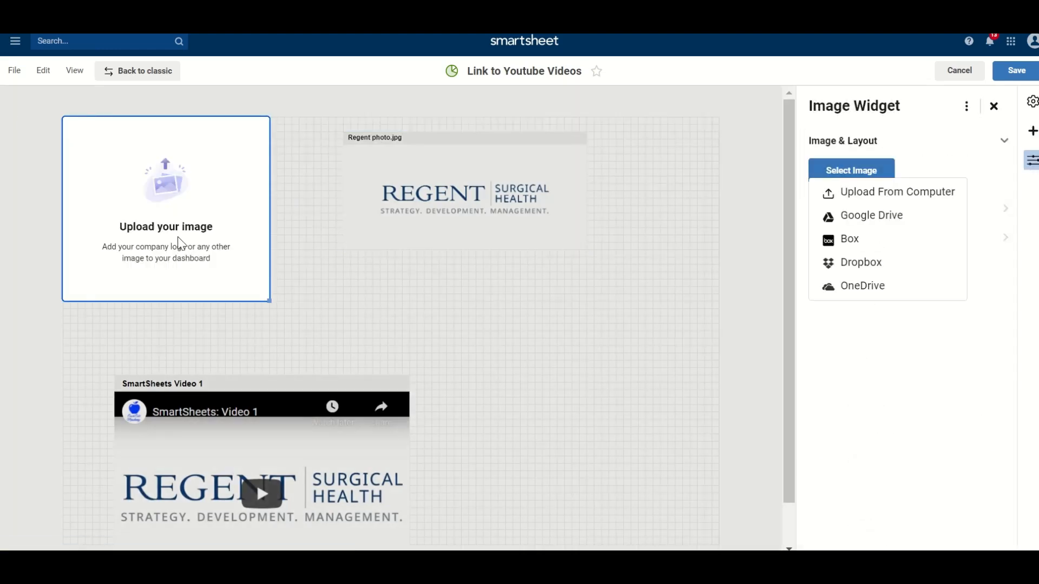
pyautogui.click(870, 195)
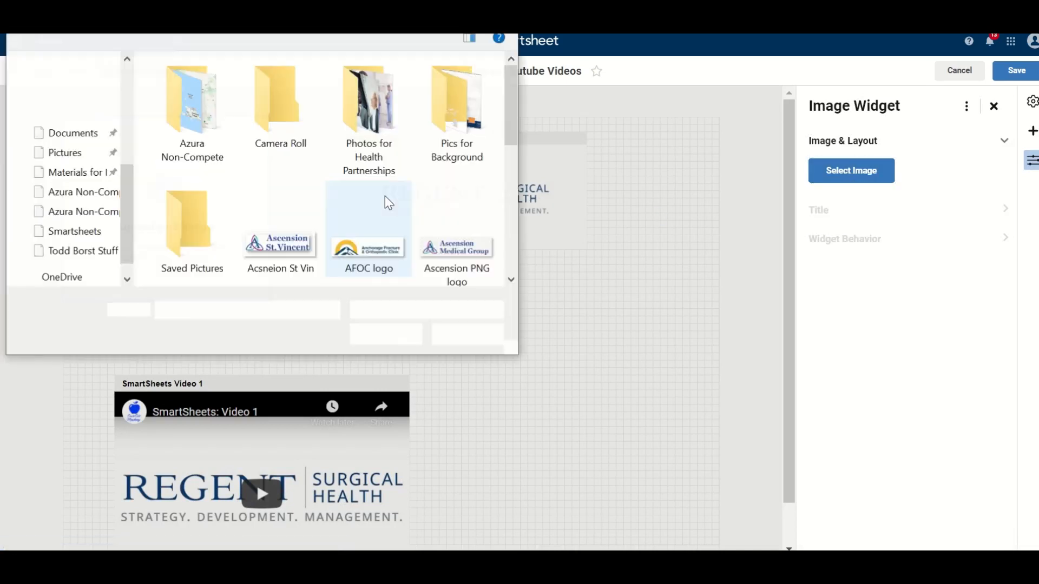
pyautogui.scroll(-5, 299, 163)
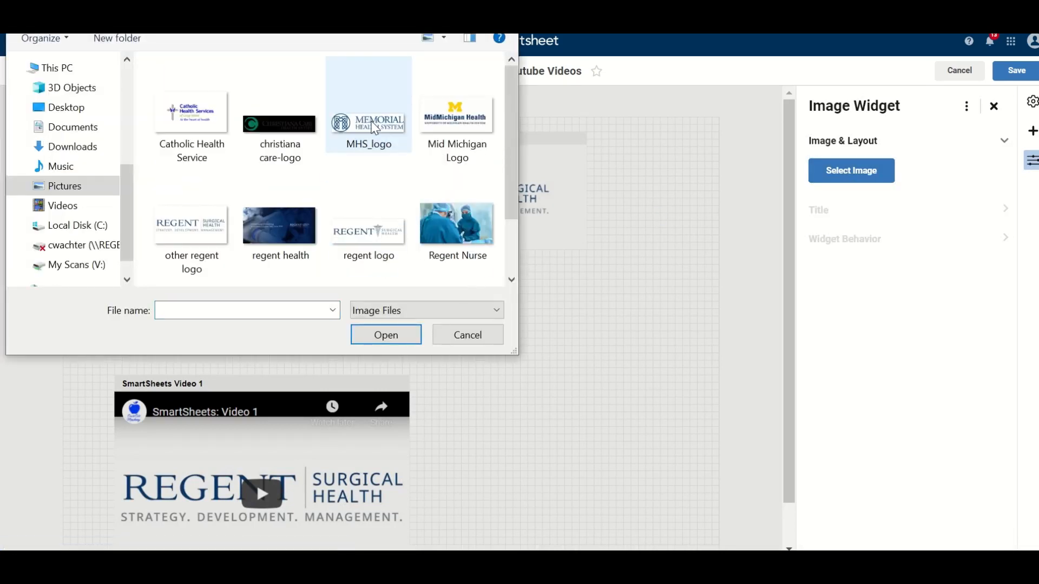
pyautogui.scroll(-2, 310, 164)
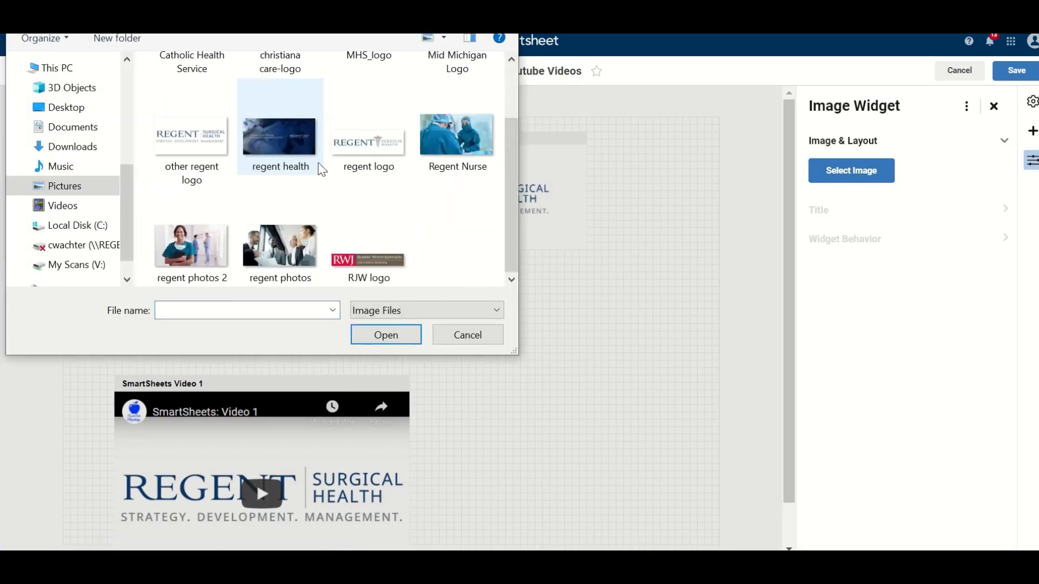
pyautogui.doubleClick(459, 152)
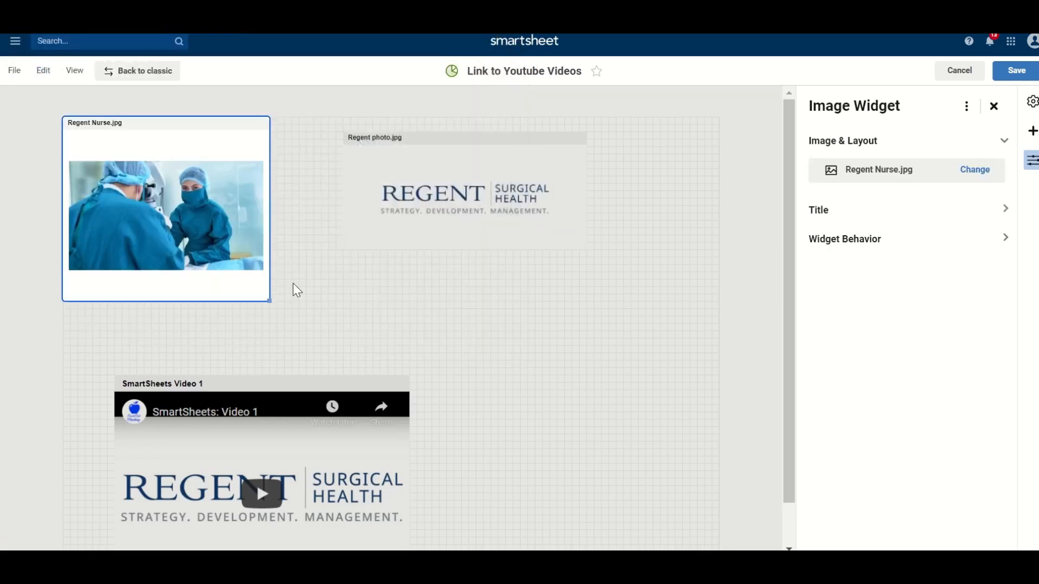
# Widen the Regent Nurse image widget and shift the Regent logo widget so it sits directly beside it.
pyautogui.moveTo(274, 304); pyautogui.dragTo(318, 285)
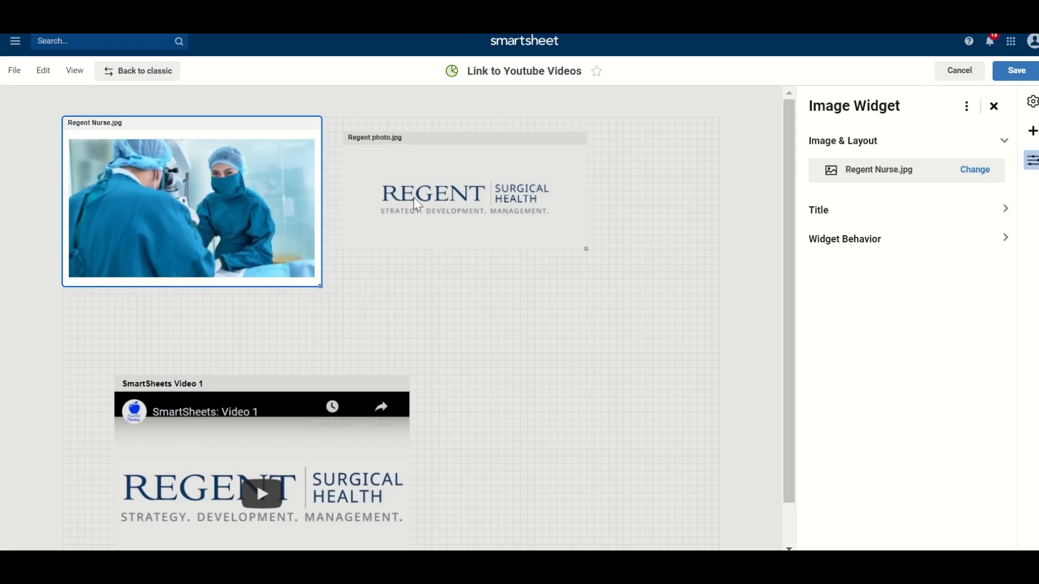
pyautogui.click(386, 182)
pyautogui.moveTo(386, 182); pyautogui.dragTo(387, 185)
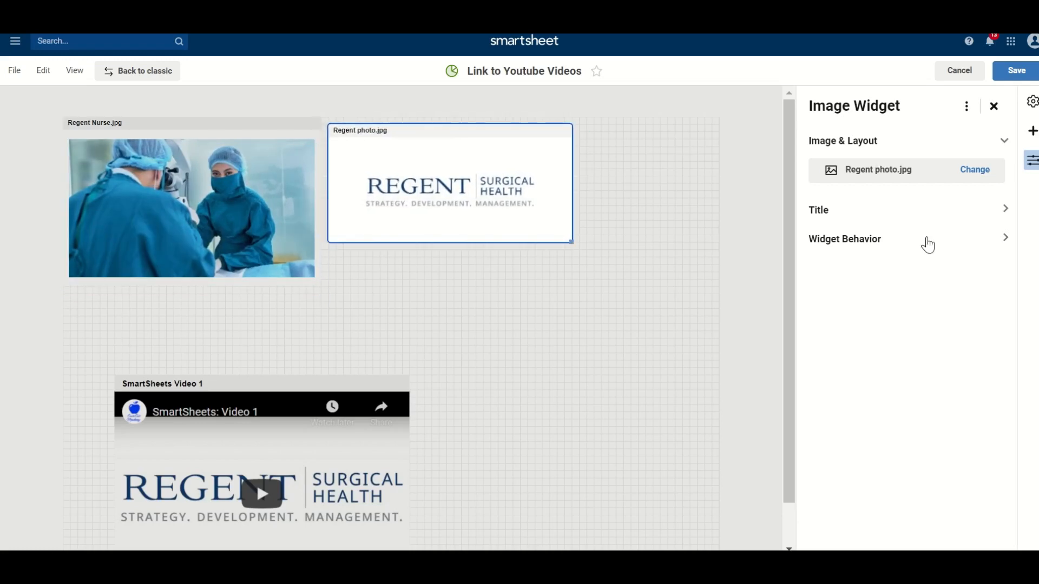
pyautogui.click(710, 264)
# Add a third Image widget and upload the "regent photos 2" picture from the computer into it.
pyautogui.click(1032, 131)
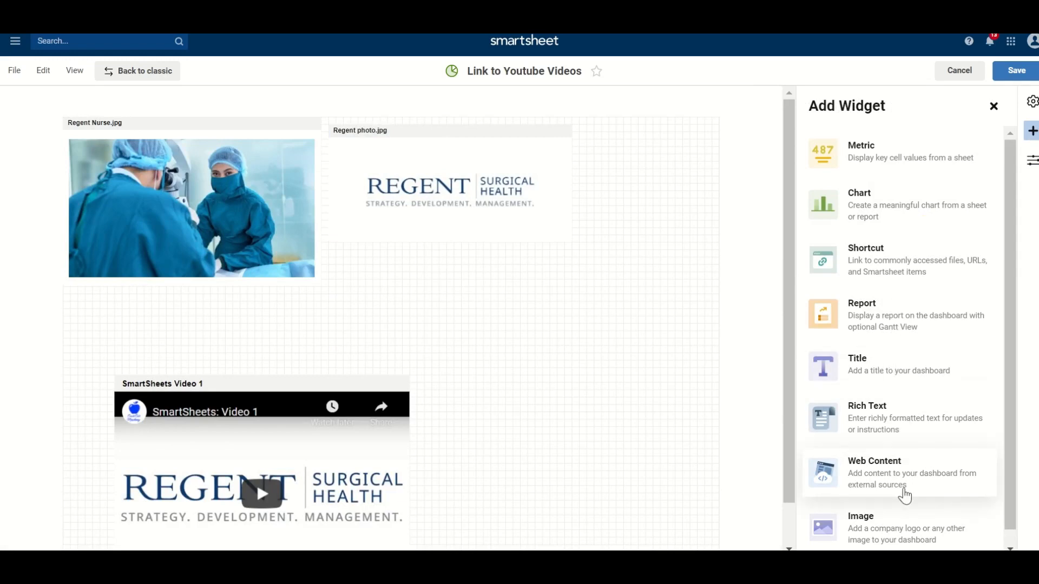
pyautogui.click(893, 535)
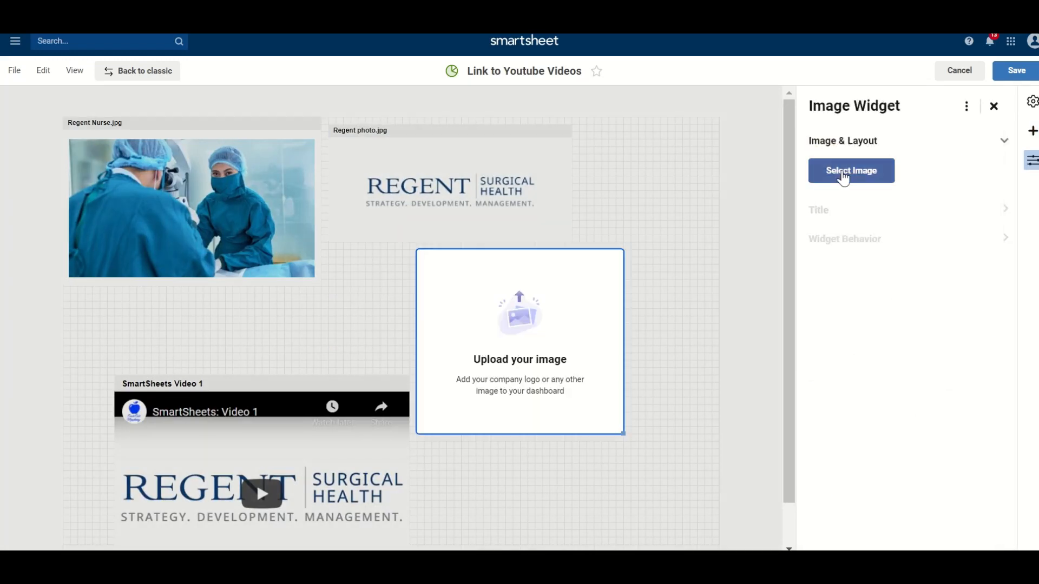
pyautogui.click(842, 172)
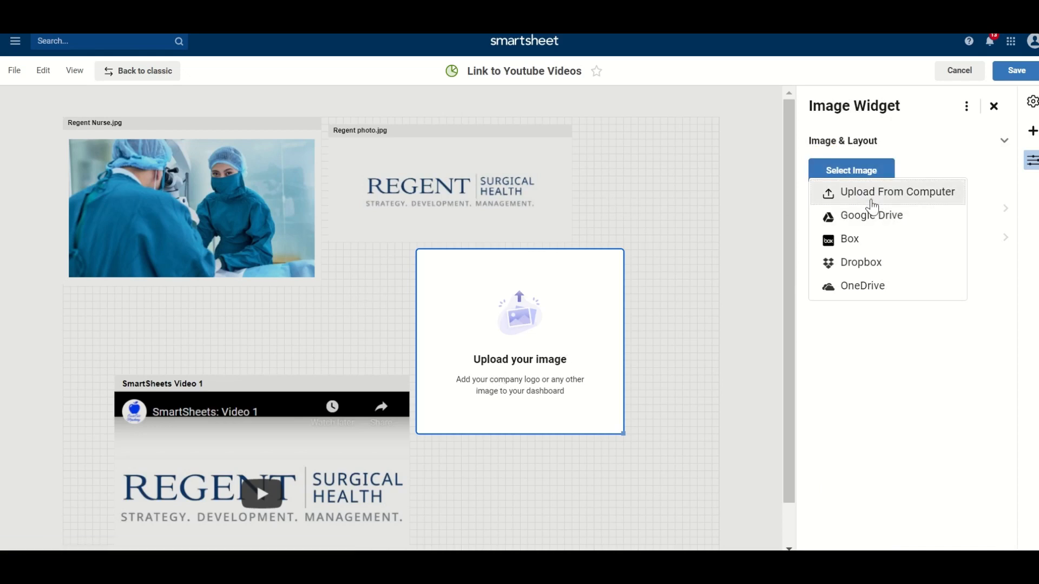
pyautogui.click(867, 194)
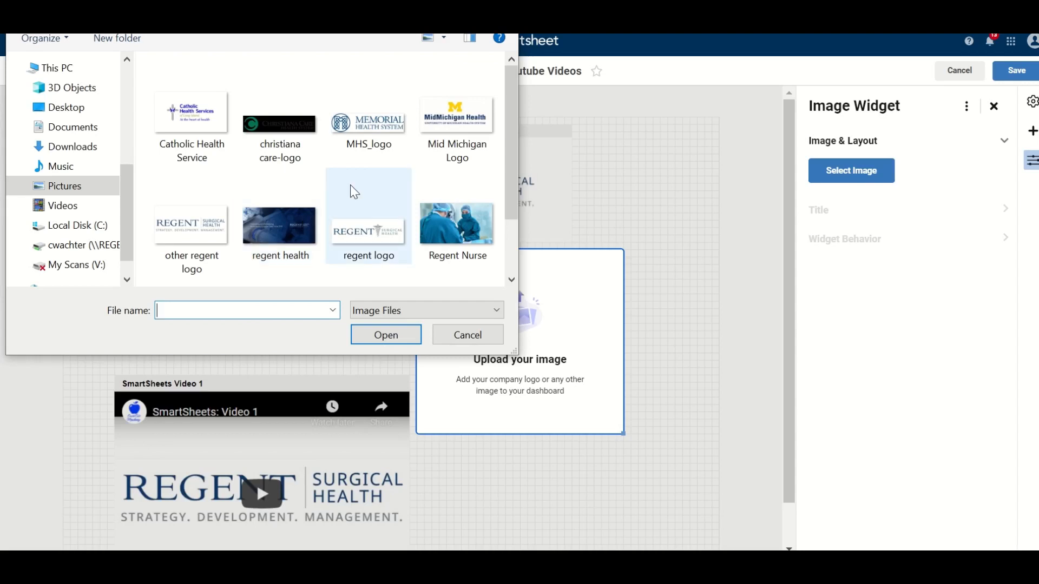
pyautogui.scroll(-2, 327, 207)
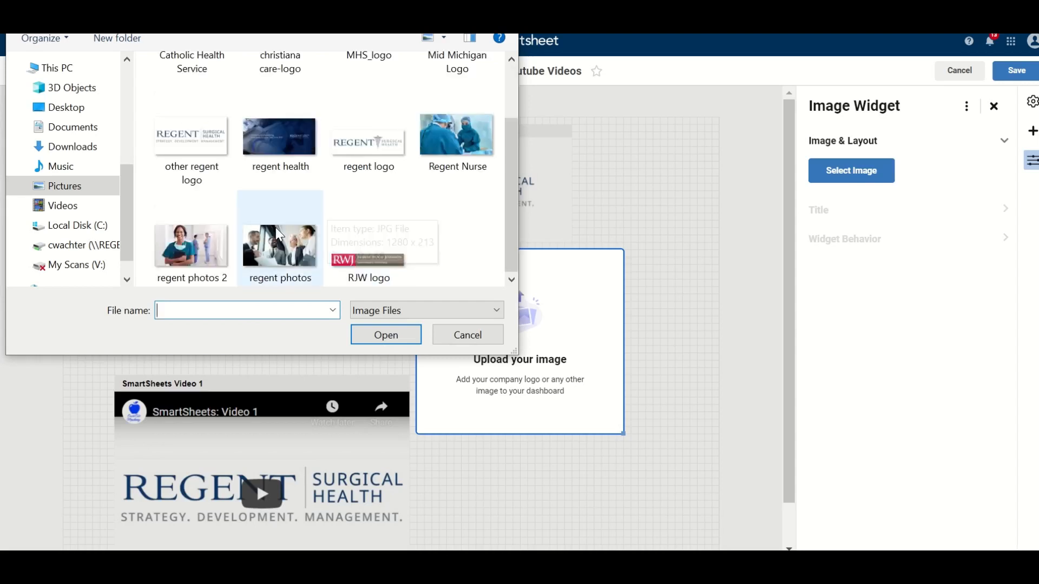
pyautogui.doubleClick(206, 271)
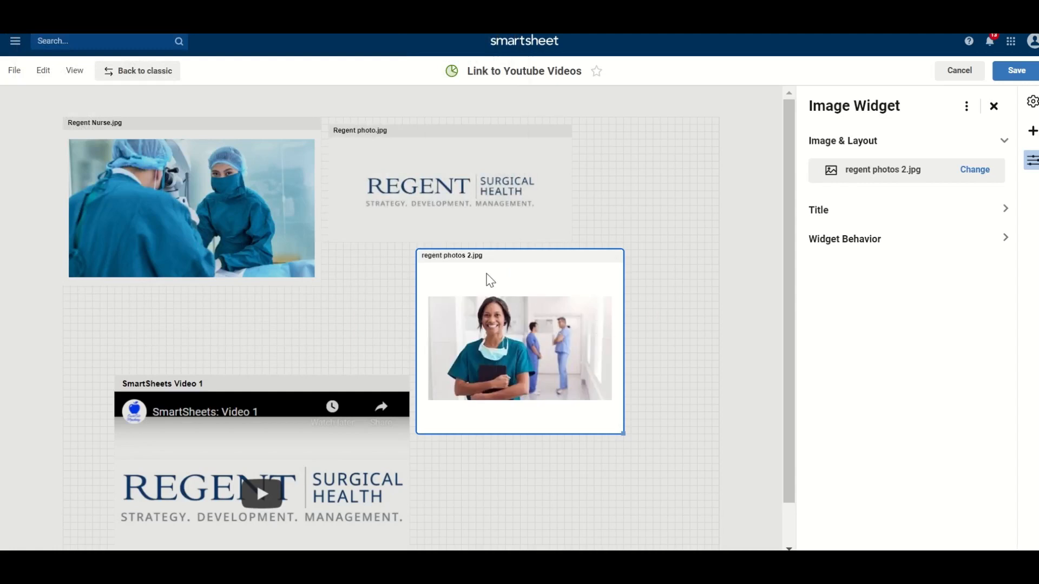
pyautogui.click(668, 238)
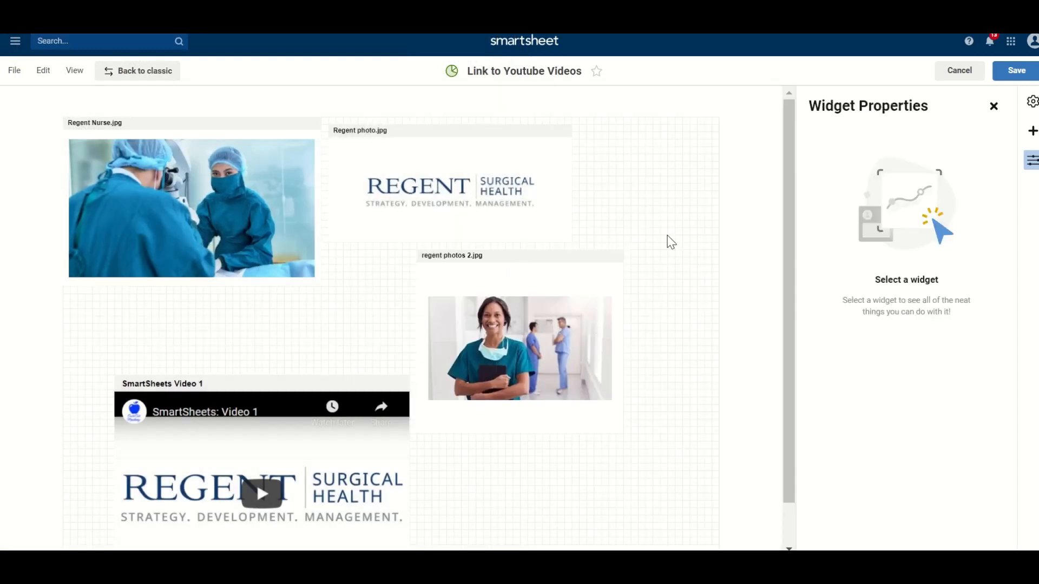
# Shrink the three image widgets: shorten regent photos 2, narrow the Regent logo, and reduce the Regent Nurse picture.
pyautogui.click(579, 278)
pyautogui.click(627, 444)
pyautogui.click(622, 433)
pyautogui.moveTo(621, 433); pyautogui.dragTo(617, 390)
pyautogui.click(431, 208)
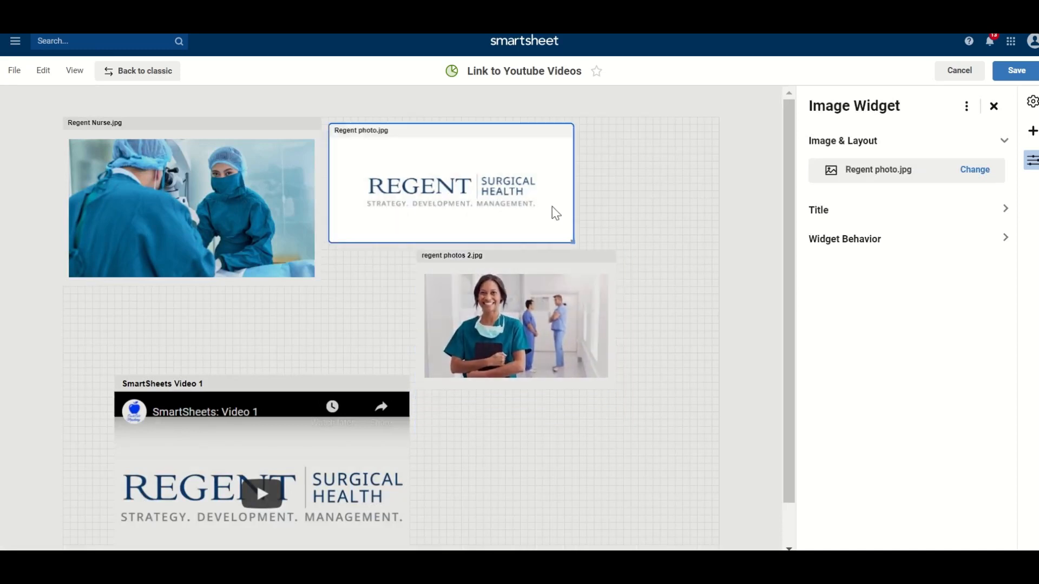
pyautogui.moveTo(570, 241); pyautogui.dragTo(546, 260)
pyautogui.click(210, 238)
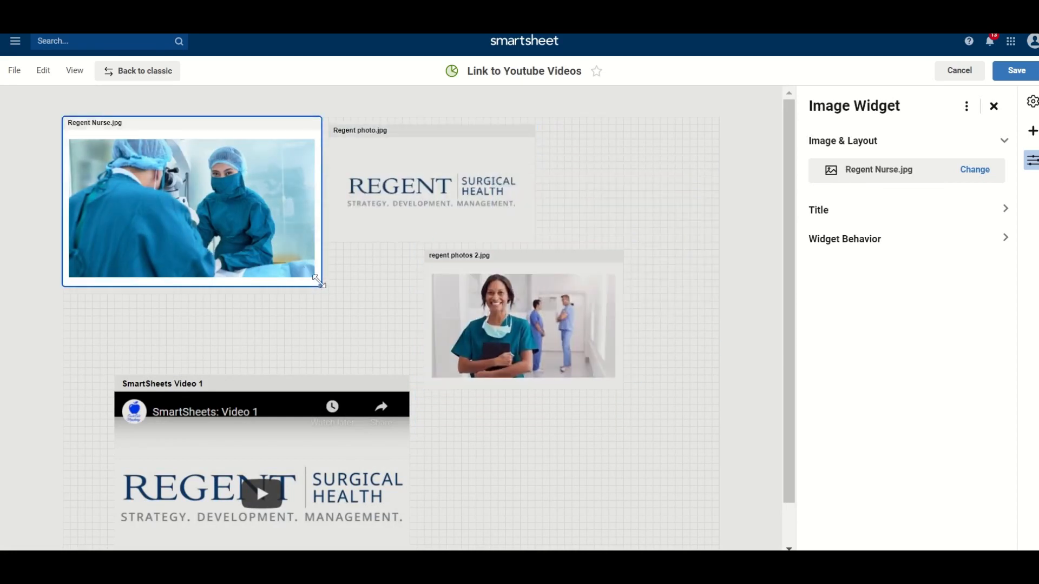
pyautogui.moveTo(321, 285); pyautogui.dragTo(297, 271)
# Line up the images in one row above the video, with the Regent logo beside Regent Nurse and regent photos 2 at the right end.
pyautogui.click(406, 132)
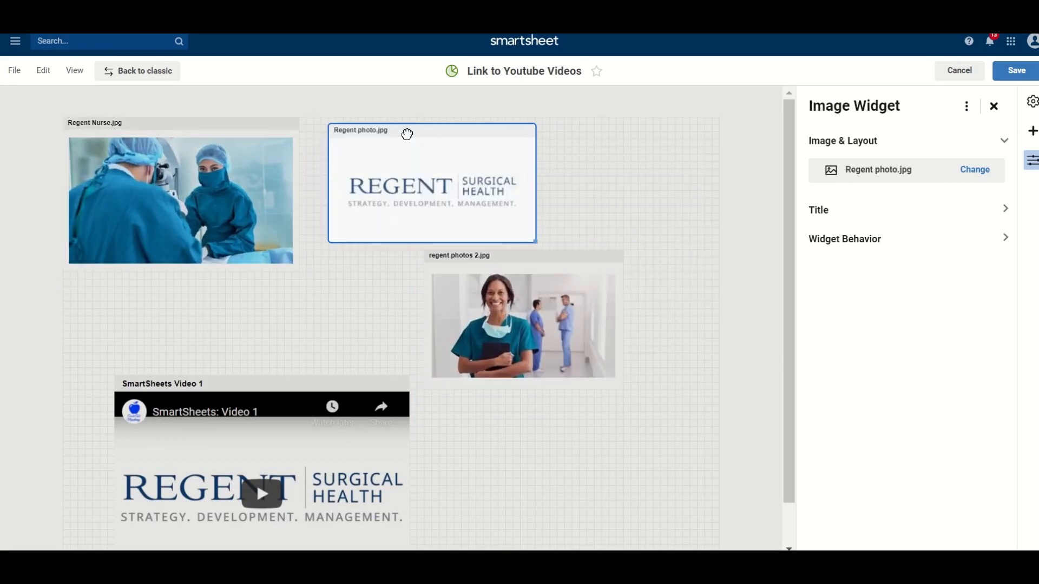
pyautogui.click(386, 132)
pyautogui.click(575, 155)
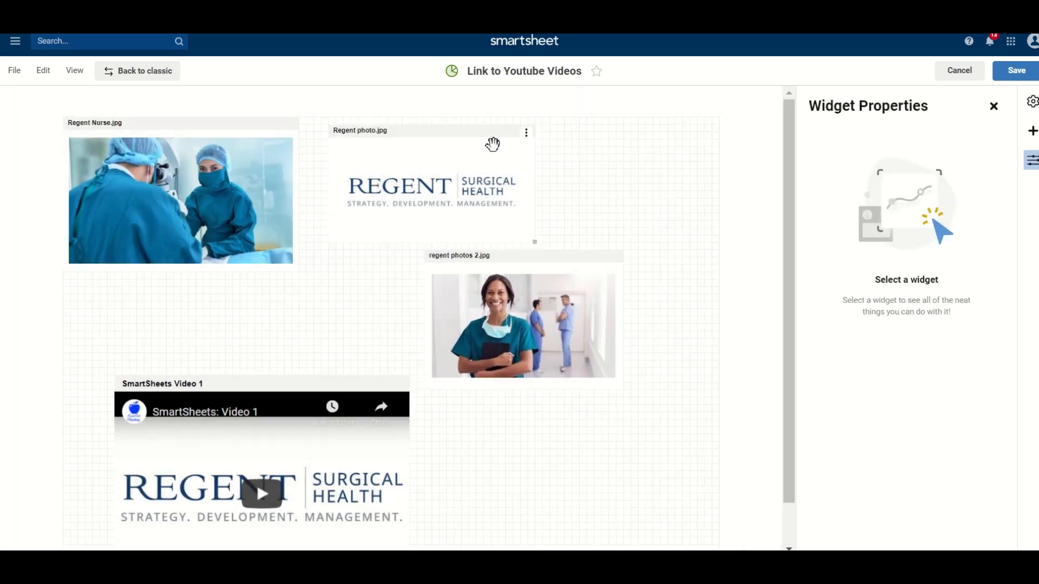
pyautogui.moveTo(492, 144); pyautogui.dragTo(455, 132)
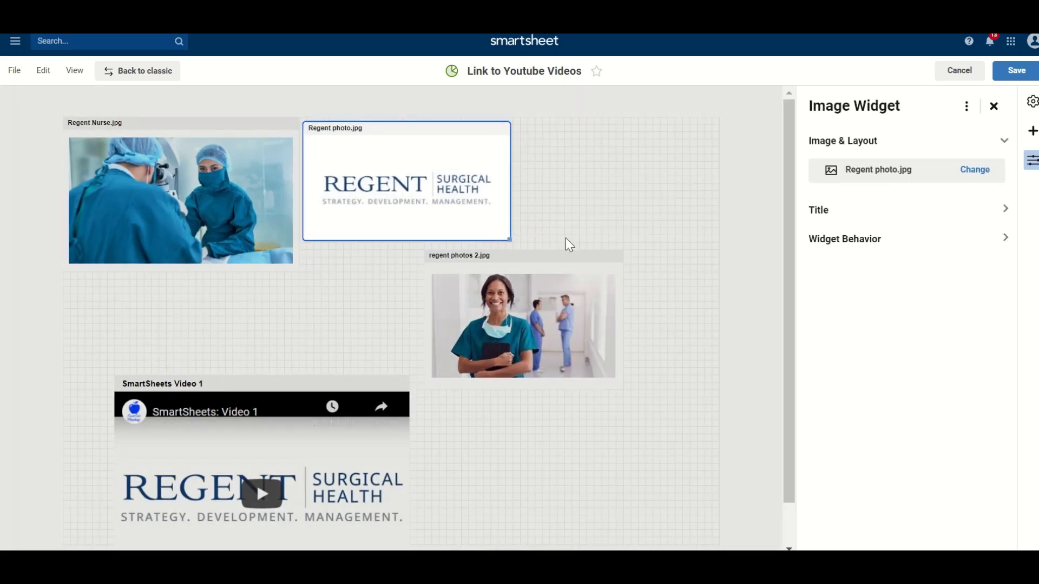
pyautogui.click(552, 262)
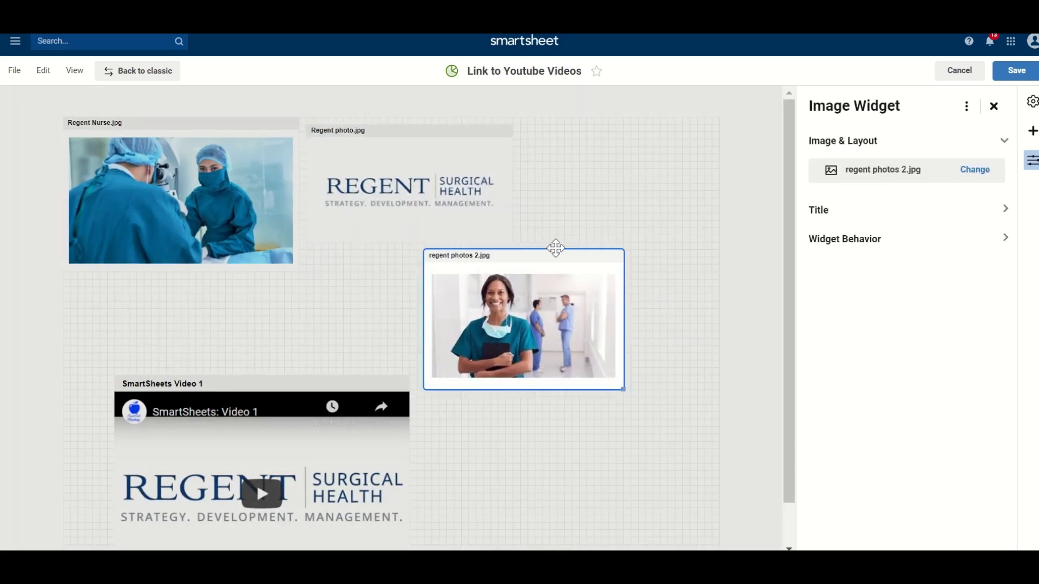
pyautogui.click(606, 281)
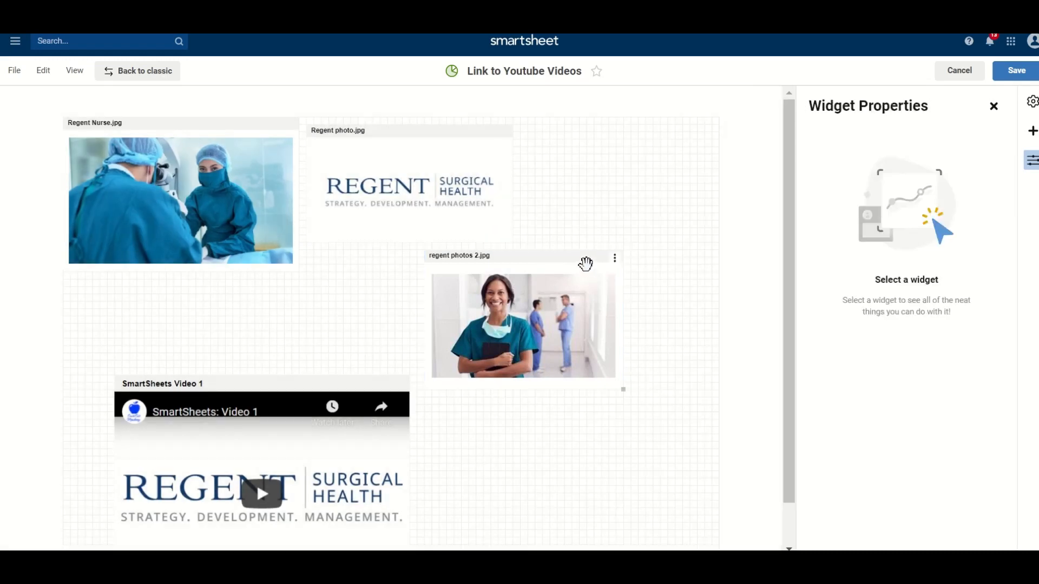
pyautogui.moveTo(587, 261); pyautogui.dragTo(696, 124)
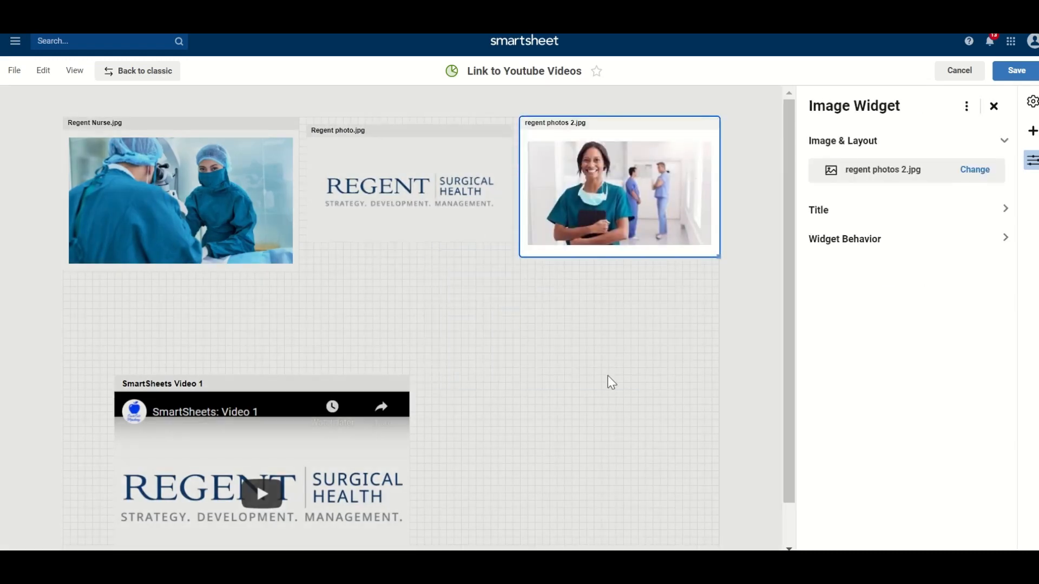
# Hide the titles of the Regent Nurse, Regent photo and regent photos 2 image widgets, and make the regent photos 2 widget slightly taller.
pyautogui.click(249, 125)
pyautogui.click(250, 125)
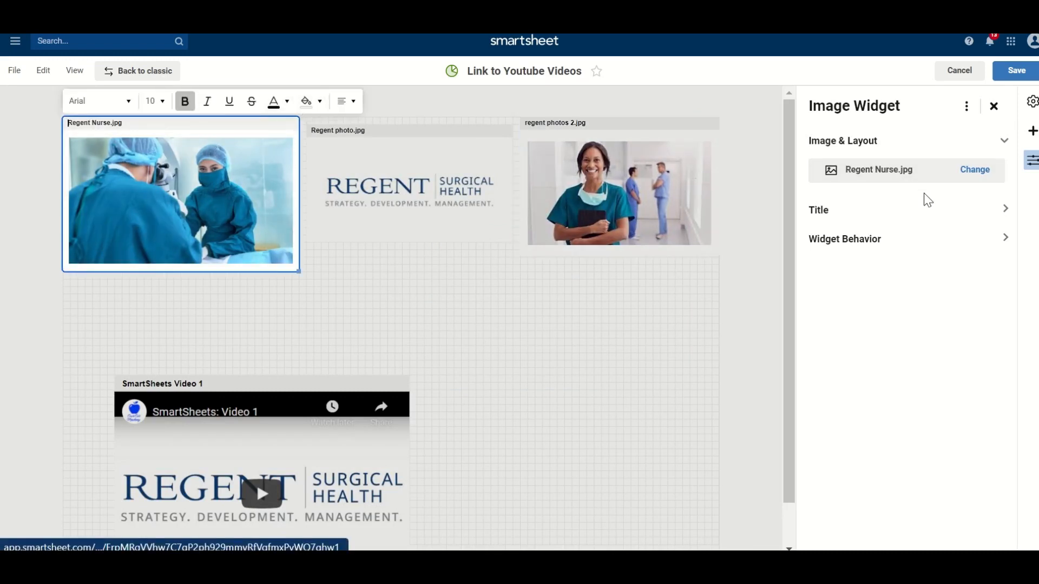
pyautogui.click(909, 210)
pyautogui.click(822, 220)
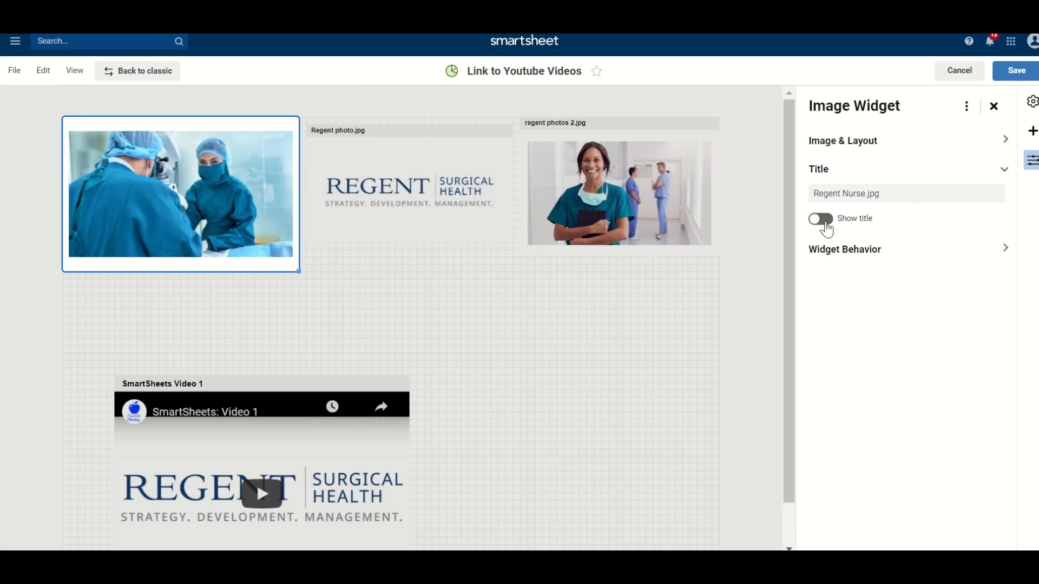
pyautogui.click(377, 138)
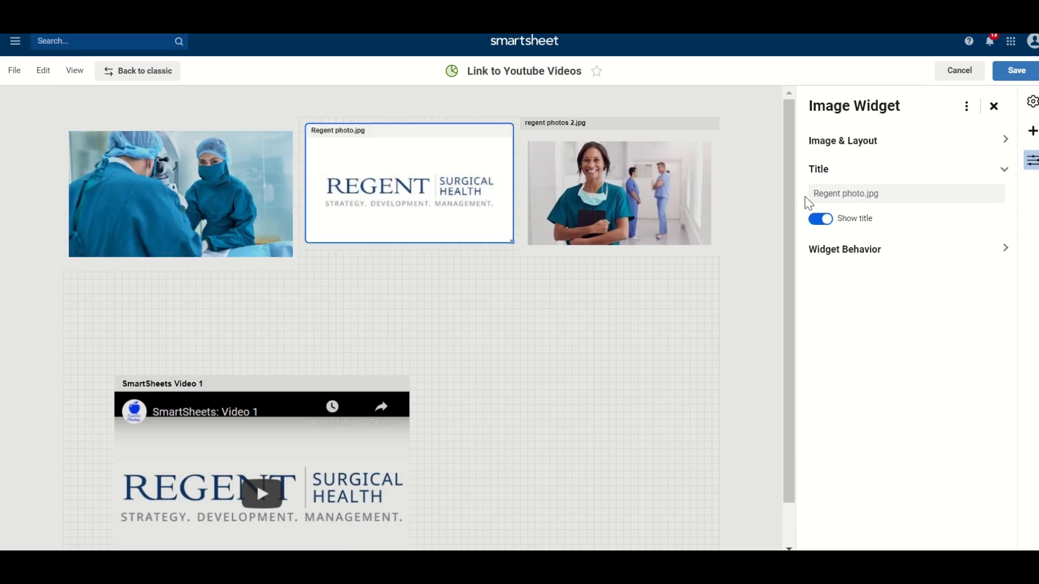
pyautogui.click(824, 228)
pyautogui.click(601, 123)
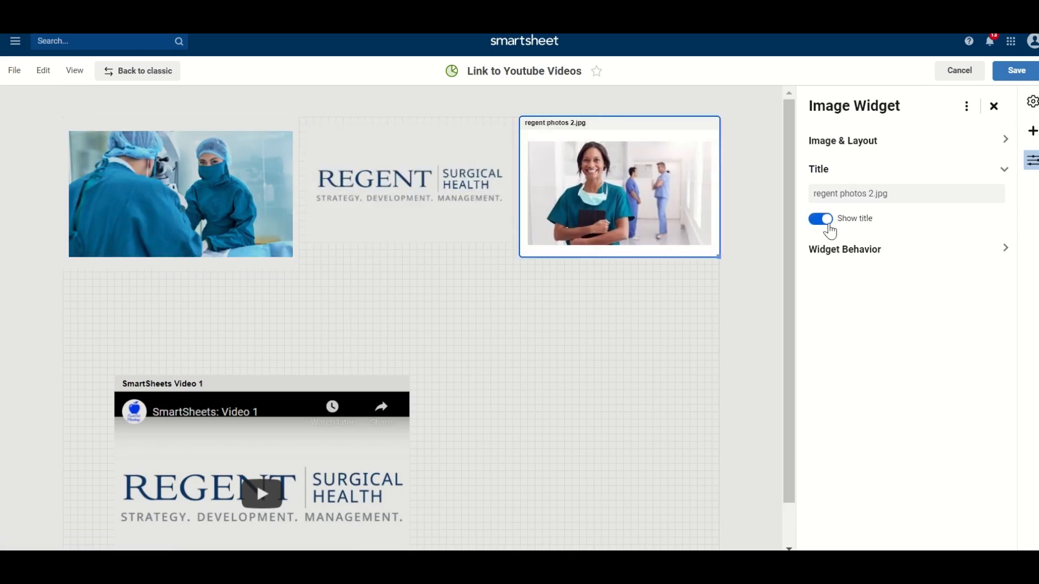
pyautogui.click(824, 220)
pyautogui.moveTo(715, 257); pyautogui.dragTo(724, 267)
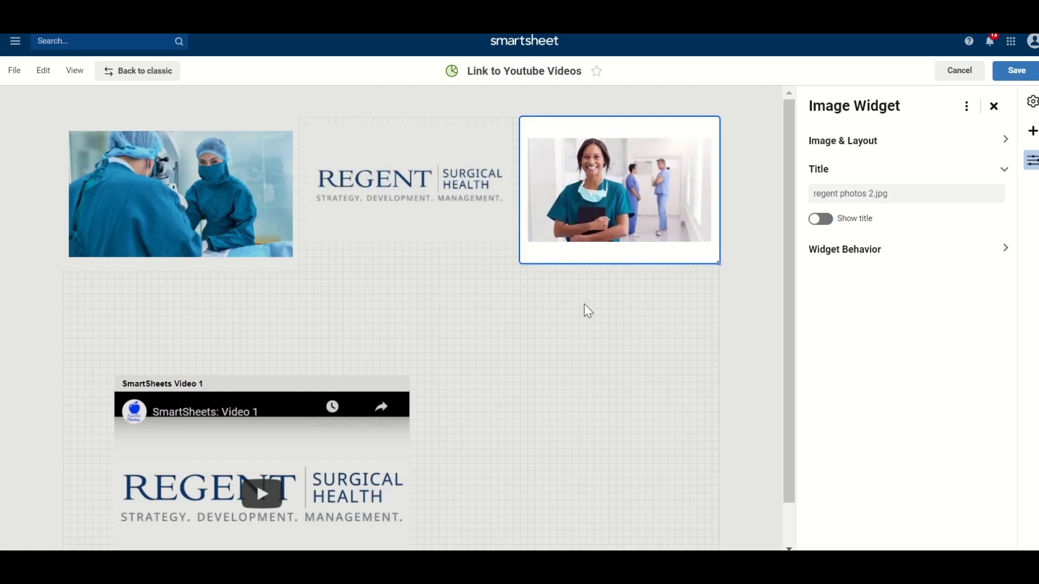
pyautogui.click(527, 311)
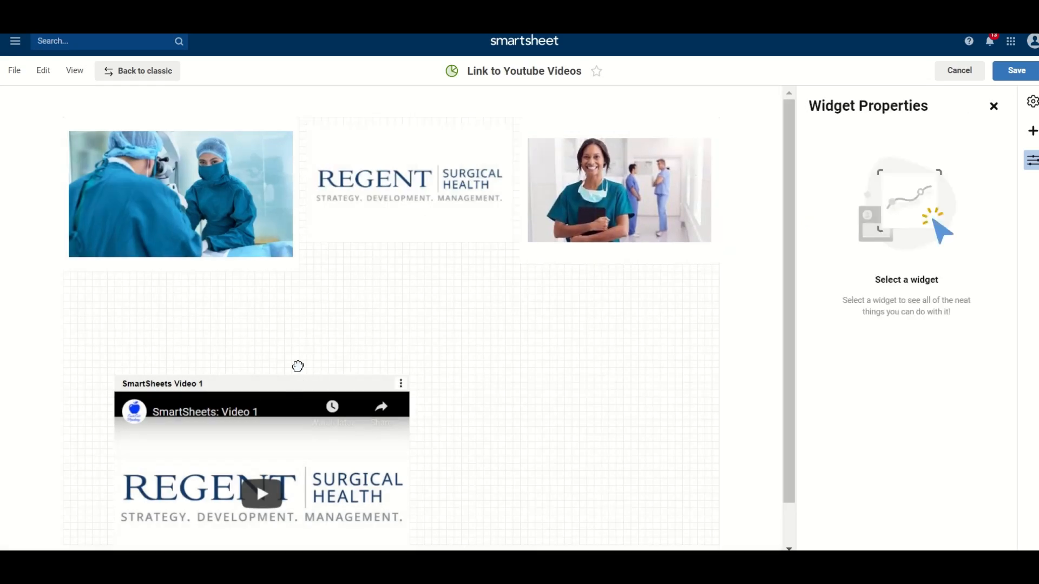
# Move the SmartSheets Video 1 widget up beneath the Regent Nurse picture, aligned near the grid's left edge, and save the dashboard.
pyautogui.moveTo(297, 367); pyautogui.dragTo(250, 276)
pyautogui.scroll(-2, 505, 309)
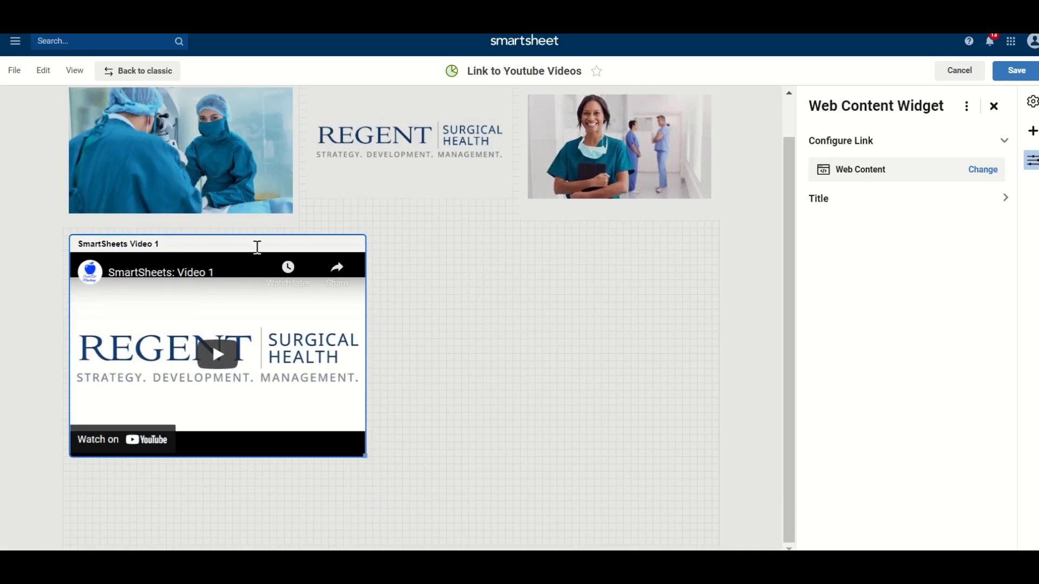
pyautogui.click(1026, 76)
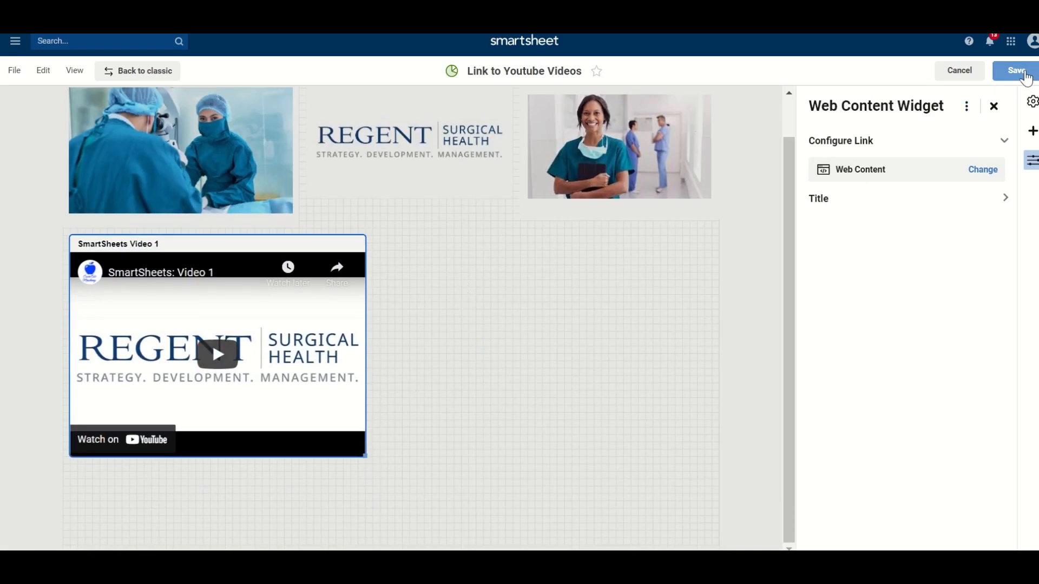